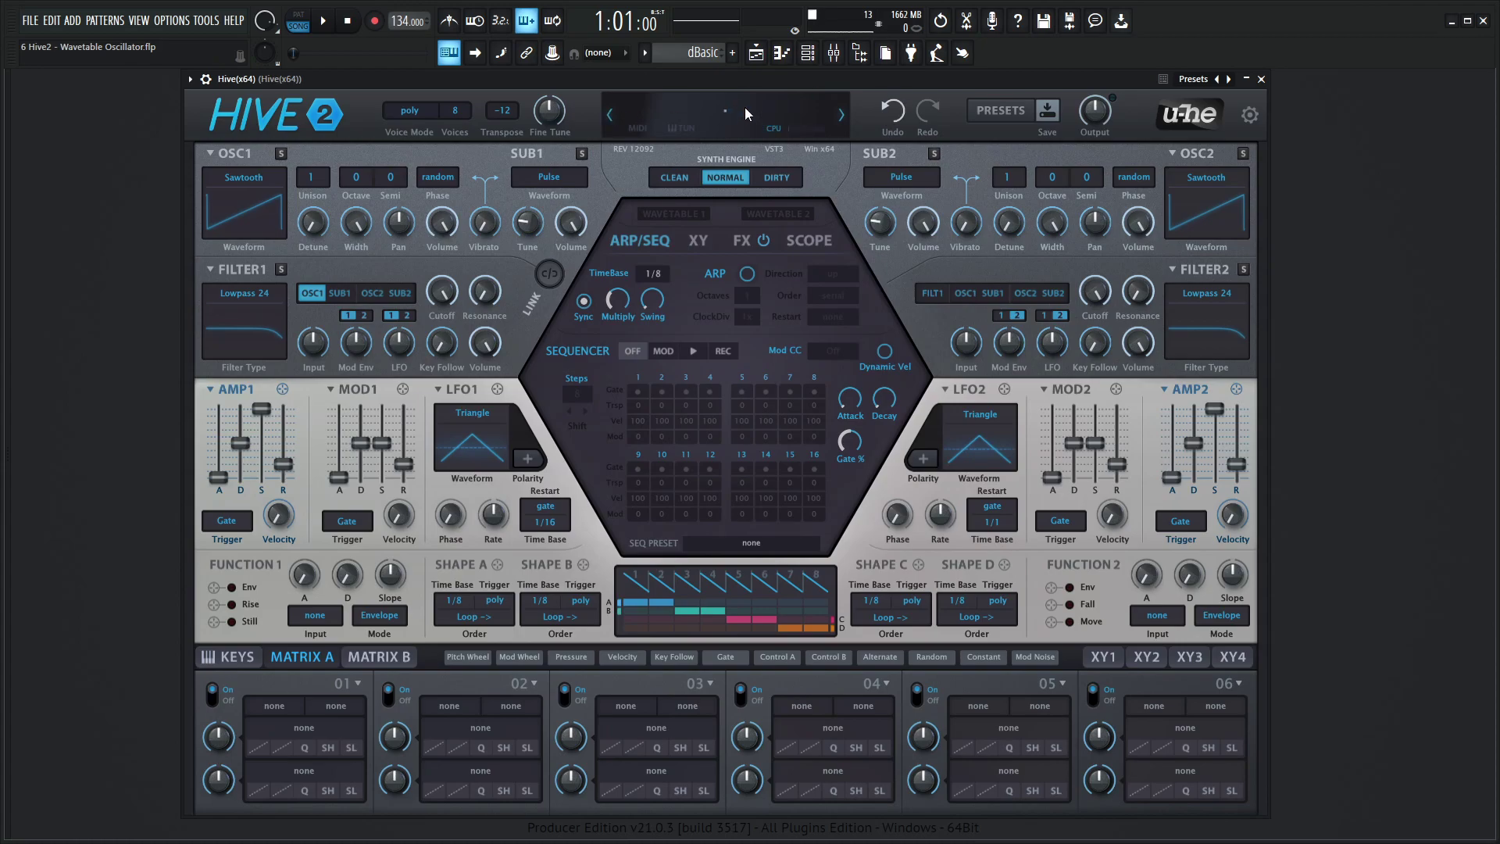
- Set oscillator 1's waveform to Wavetable and show its Wavetable 1 editor
left_click(250, 184)
left_click(298, 338)
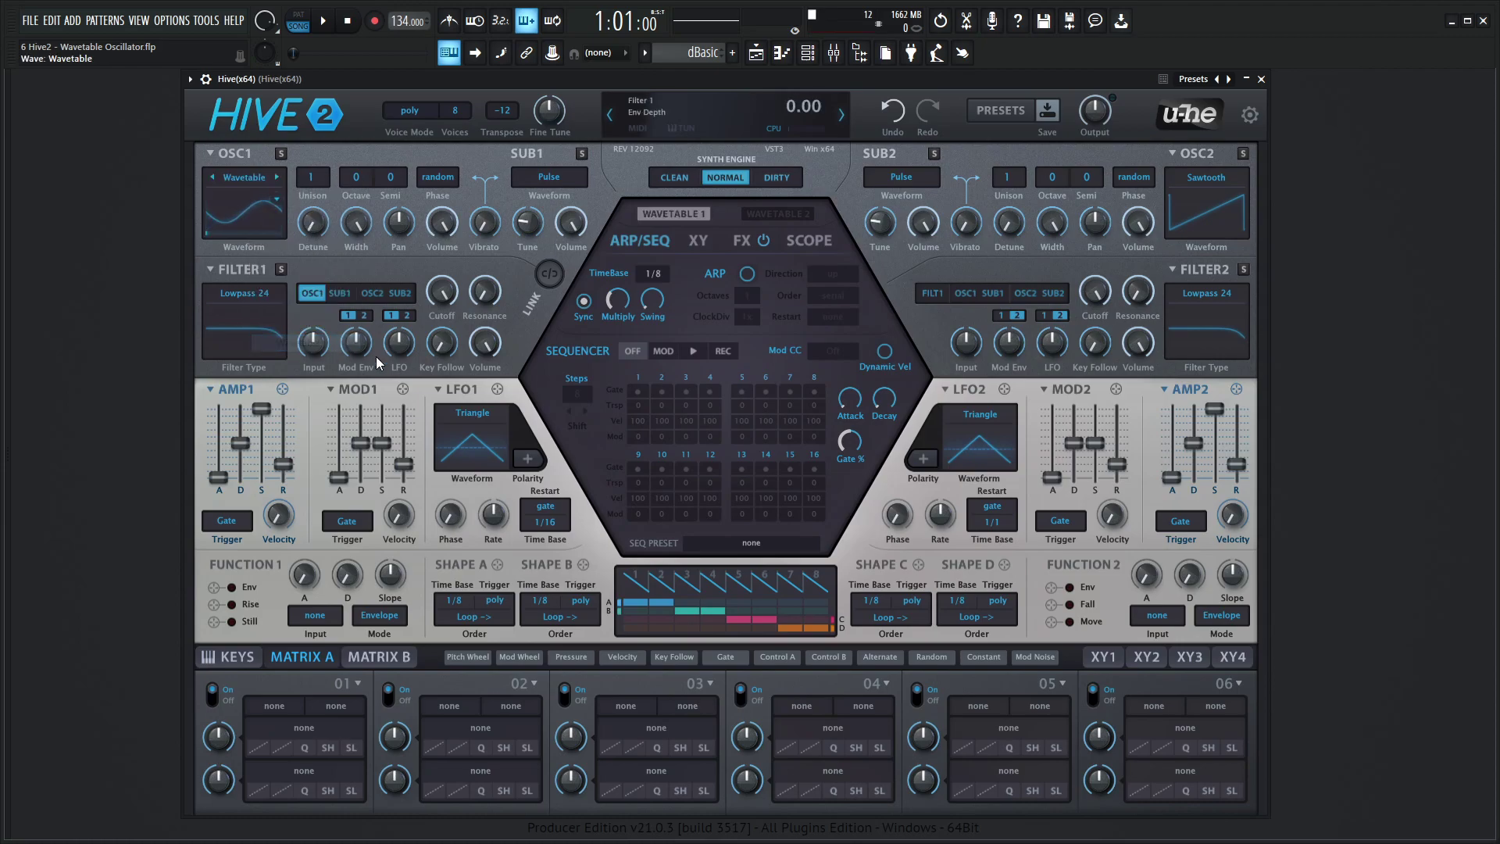
left_click(675, 214)
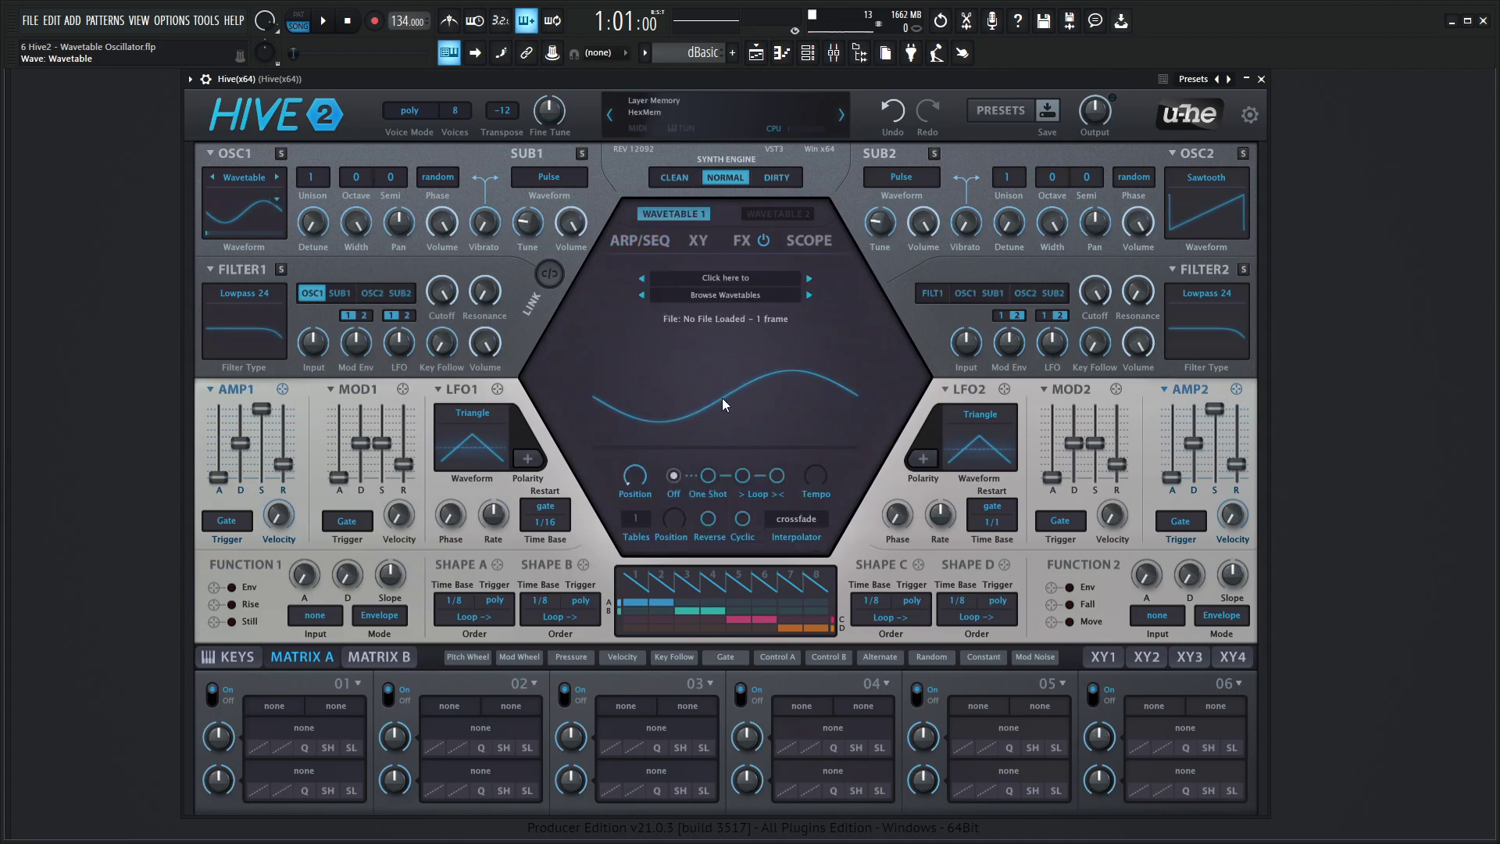
- Set oscillator 2's waveform to Wavetable from the Wavetable 2 editor, and return to the Wavetable 1 editor
left_click(797, 214)
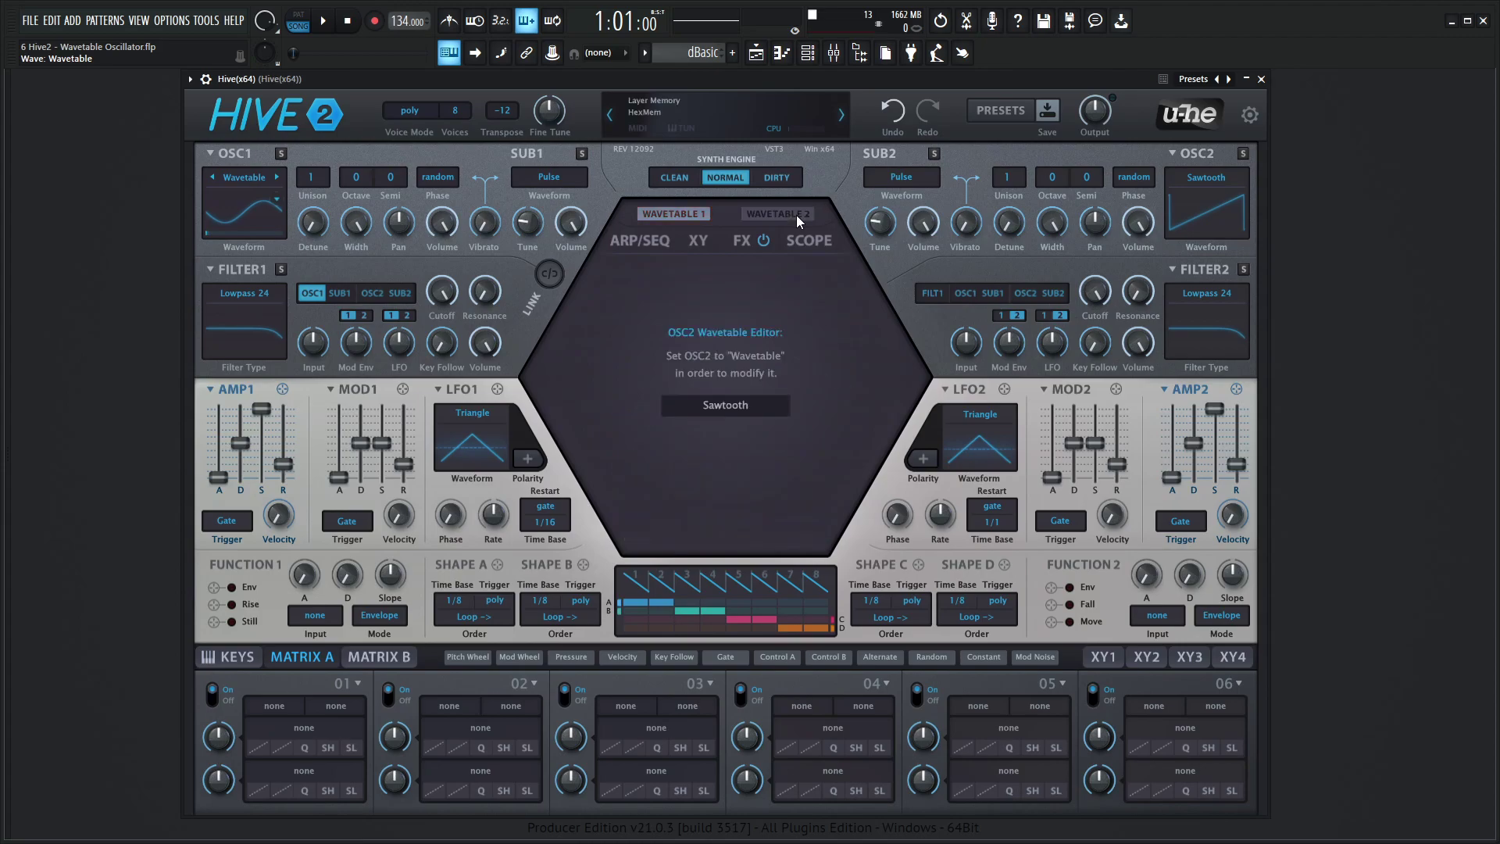
left_click(729, 406)
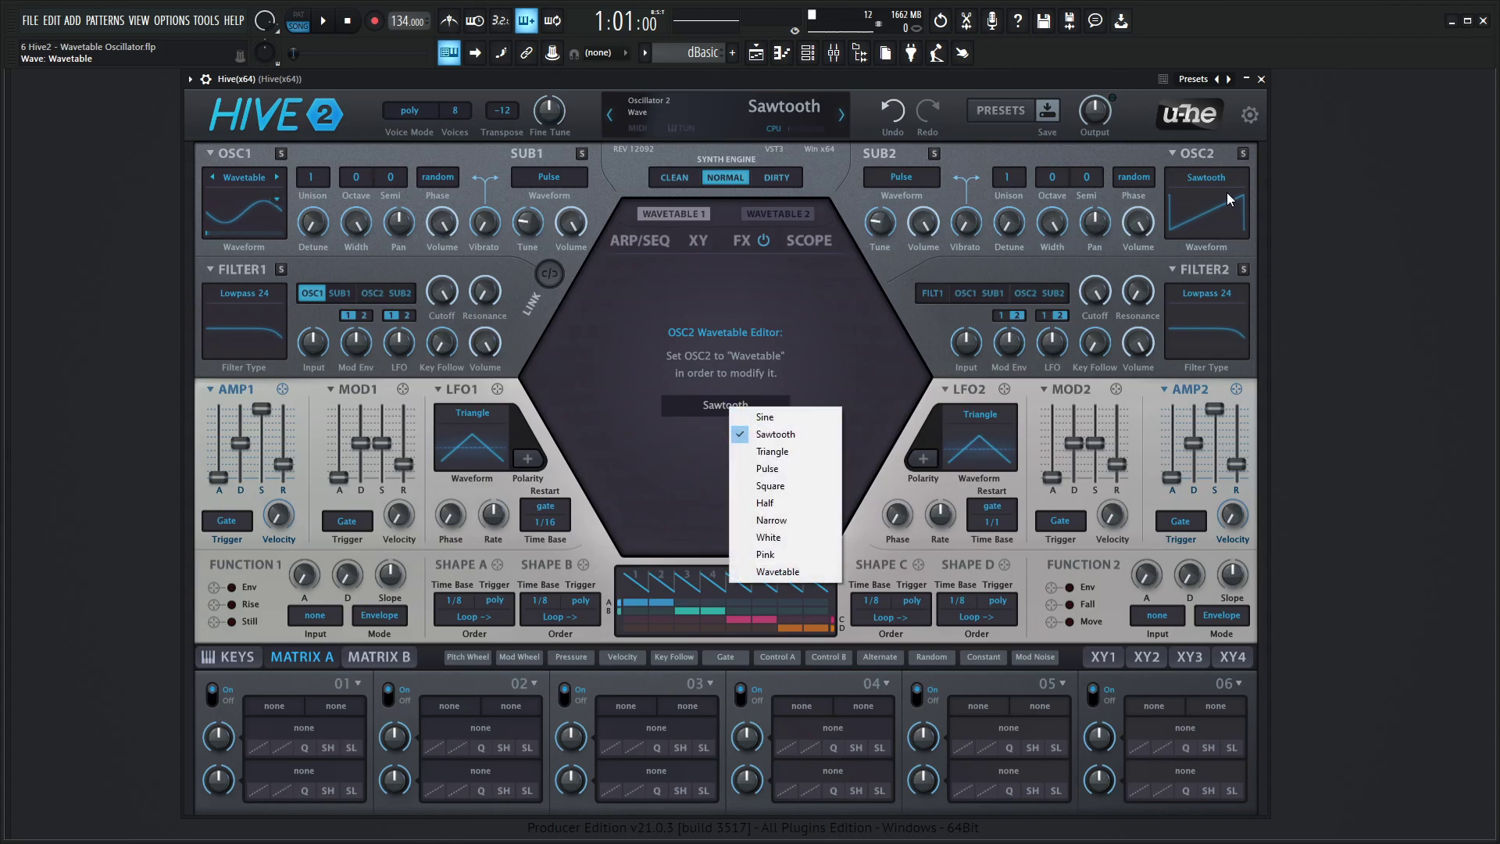
left_click(817, 573)
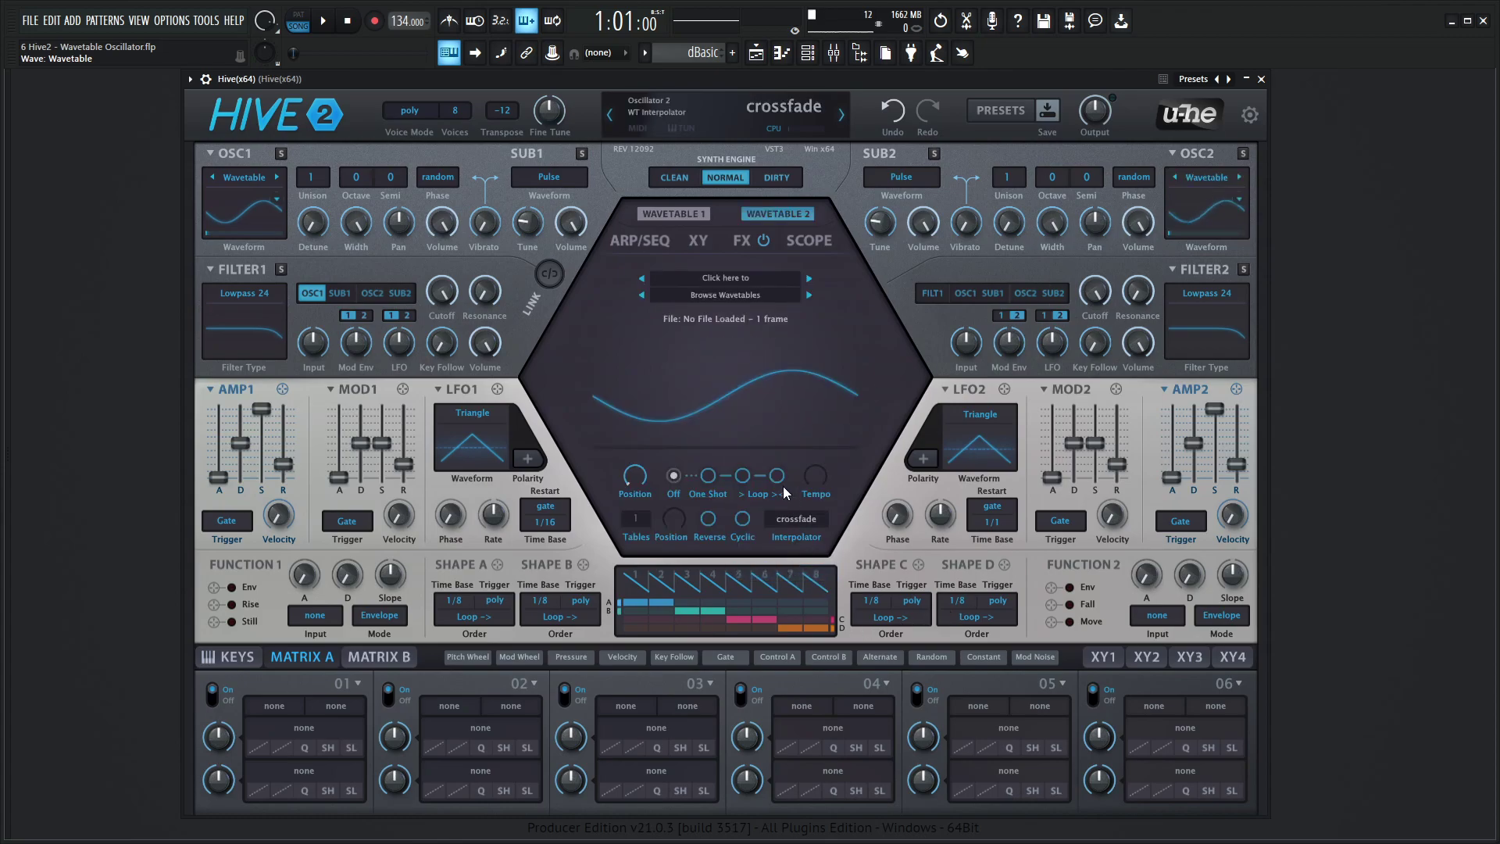
left_click(683, 213)
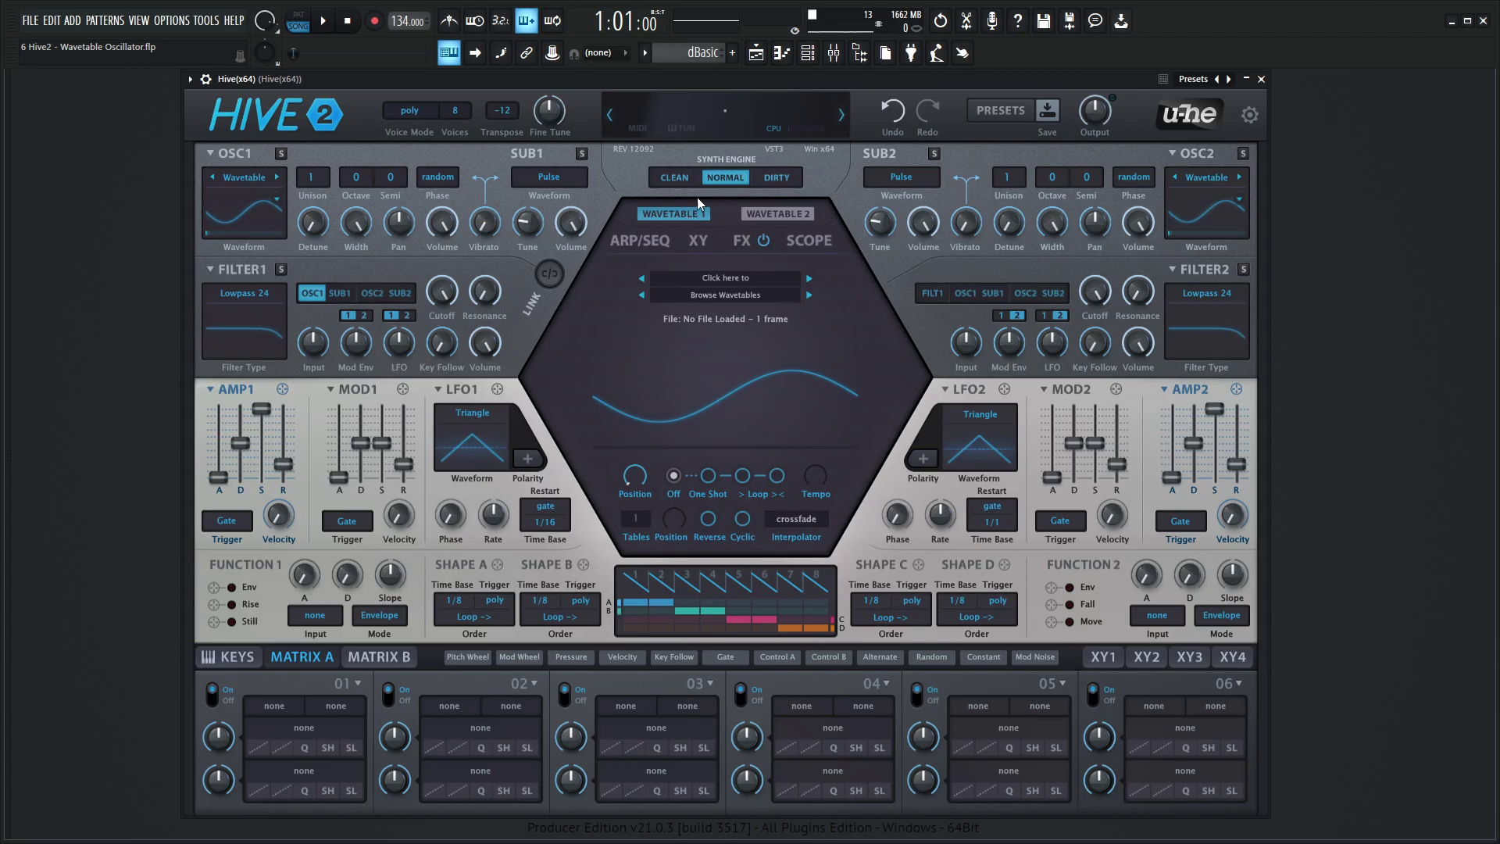
left_click(734, 286)
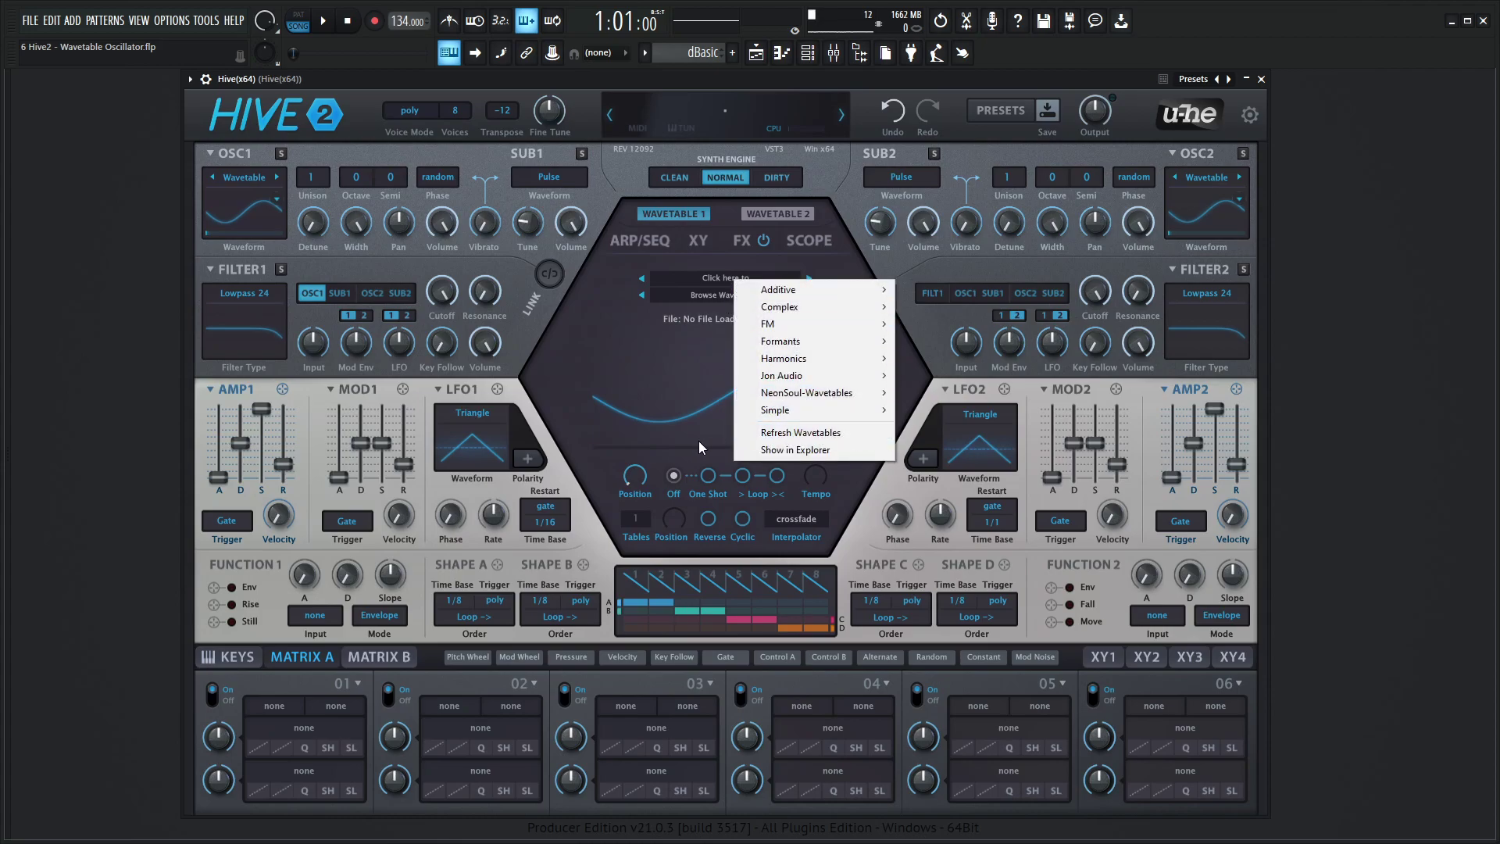
left_click(583, 363)
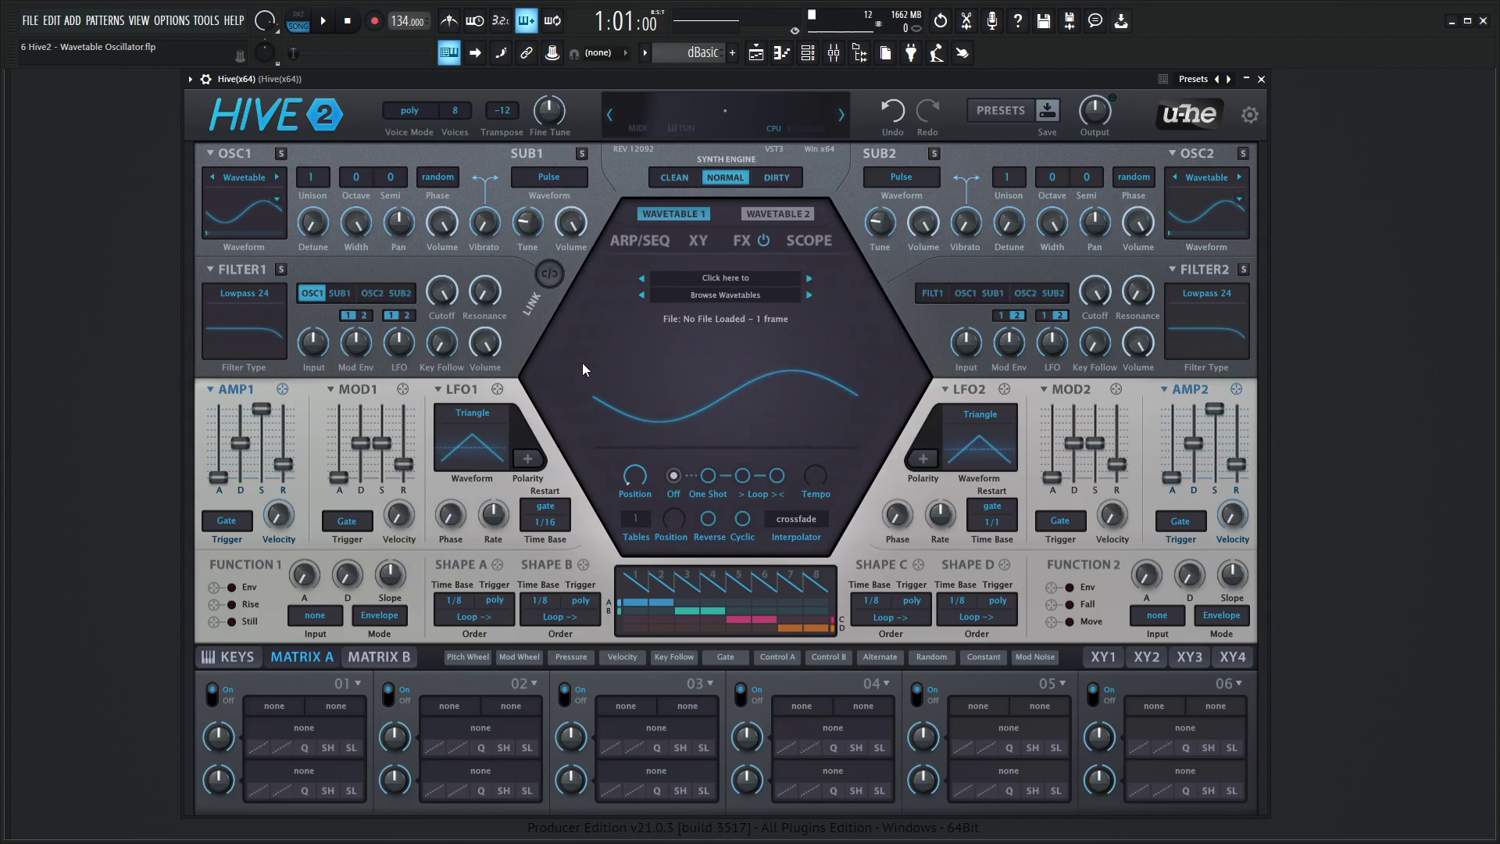
left_click(720, 284)
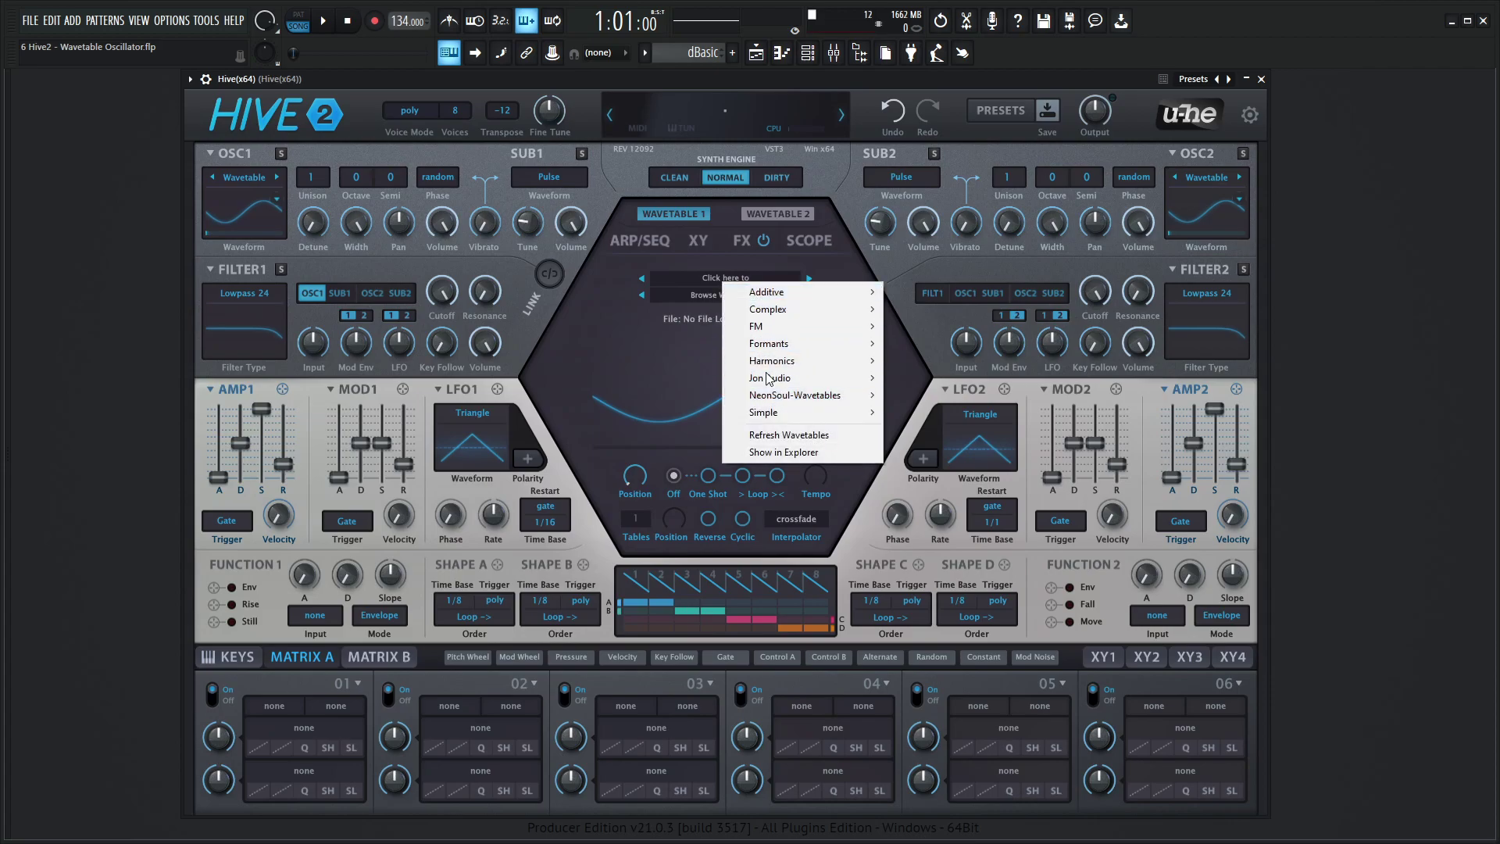
left_click(595, 323)
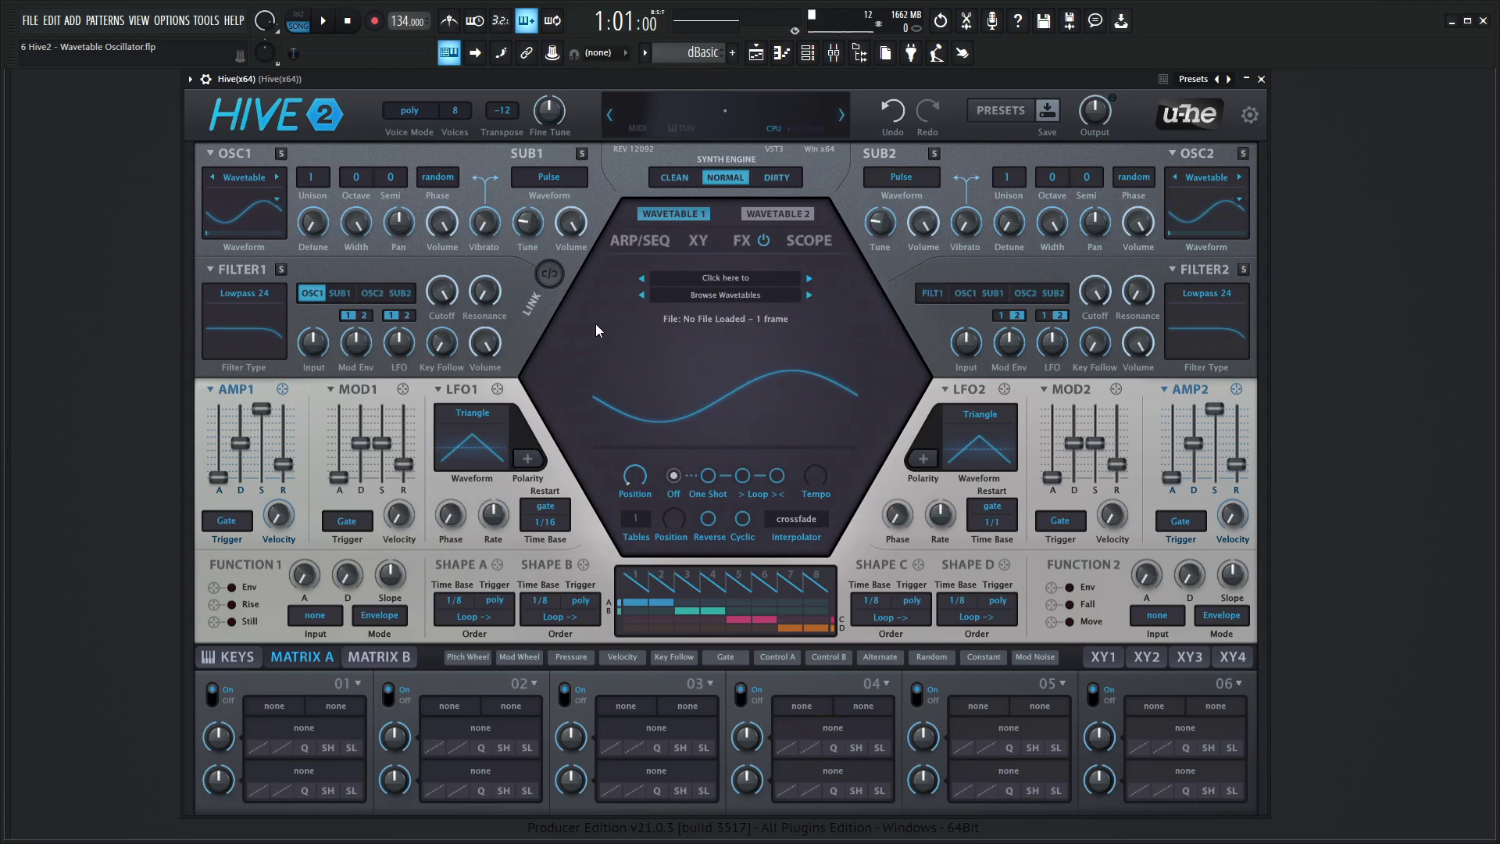
- Load Additive Chords.uhm from the Additive category into Wavetable 1 and audition it while sweeping the wavetable position
left_click(711, 297)
mouse_move(730, 289)
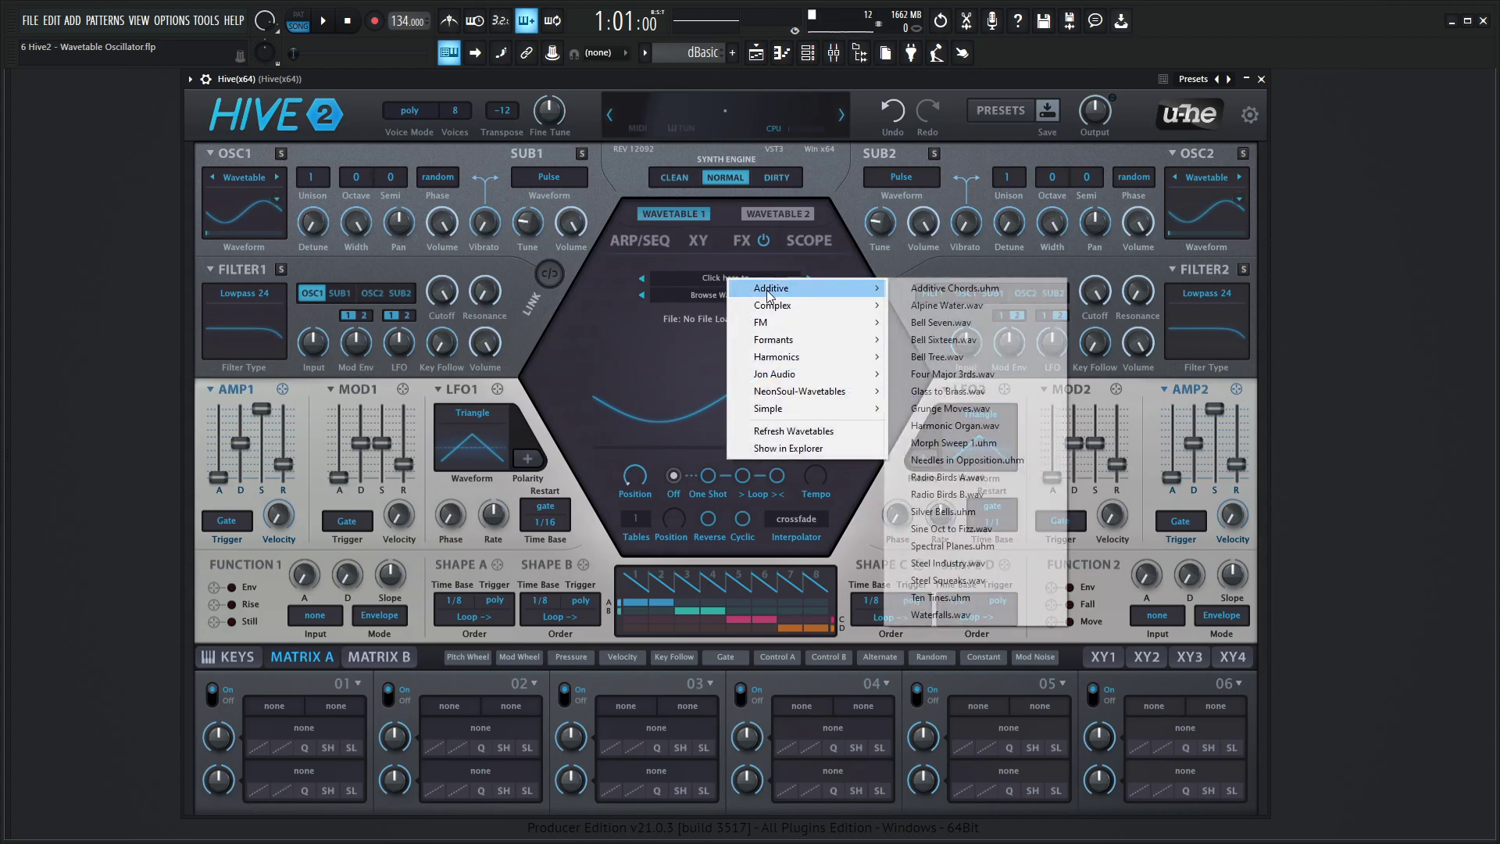
left_click(944, 293)
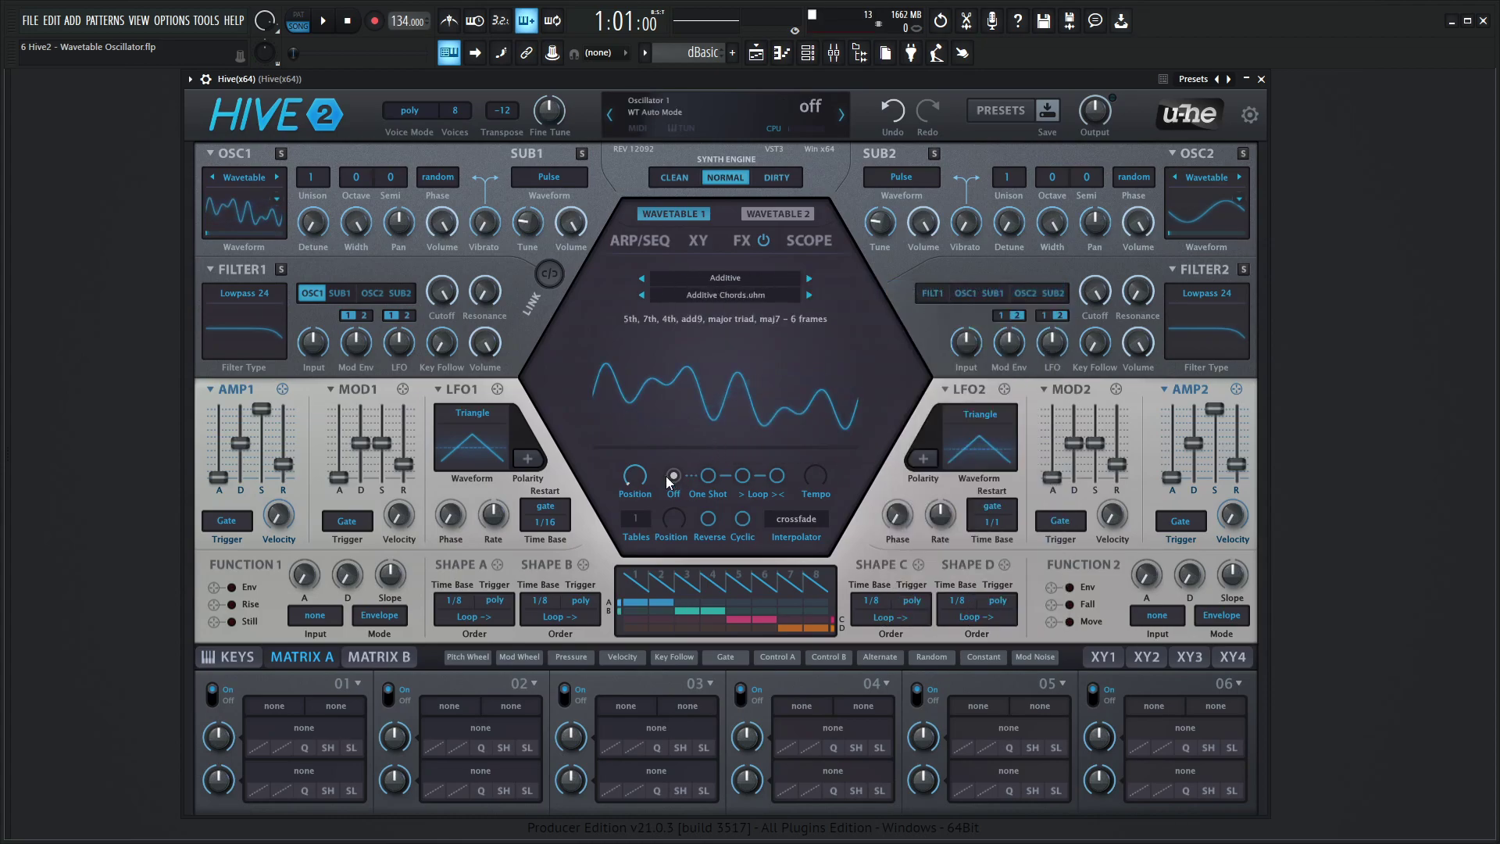
key("n")
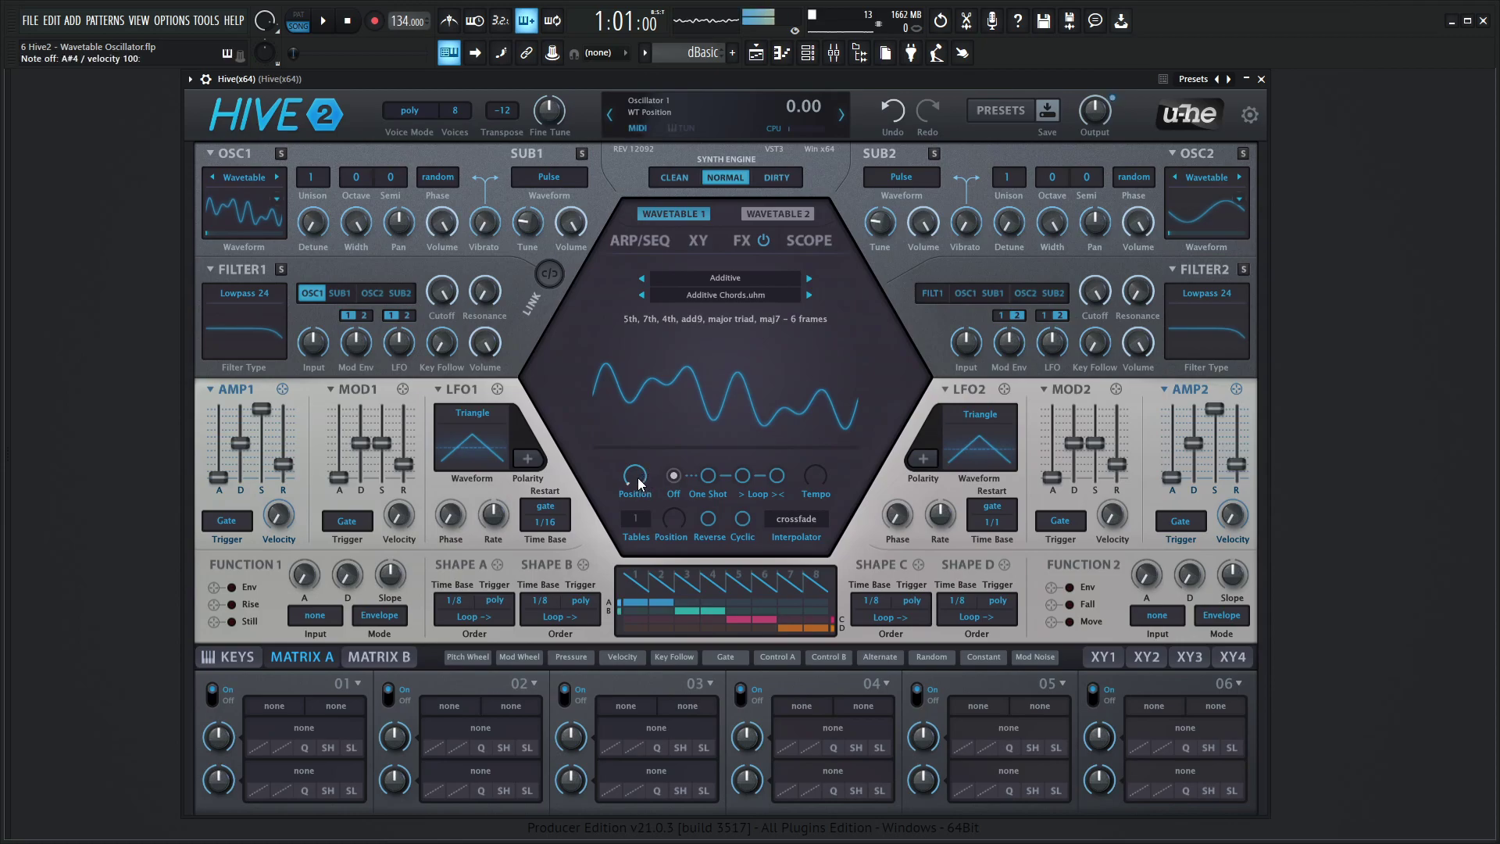
left_click_drag(639, 482, 692, 500)
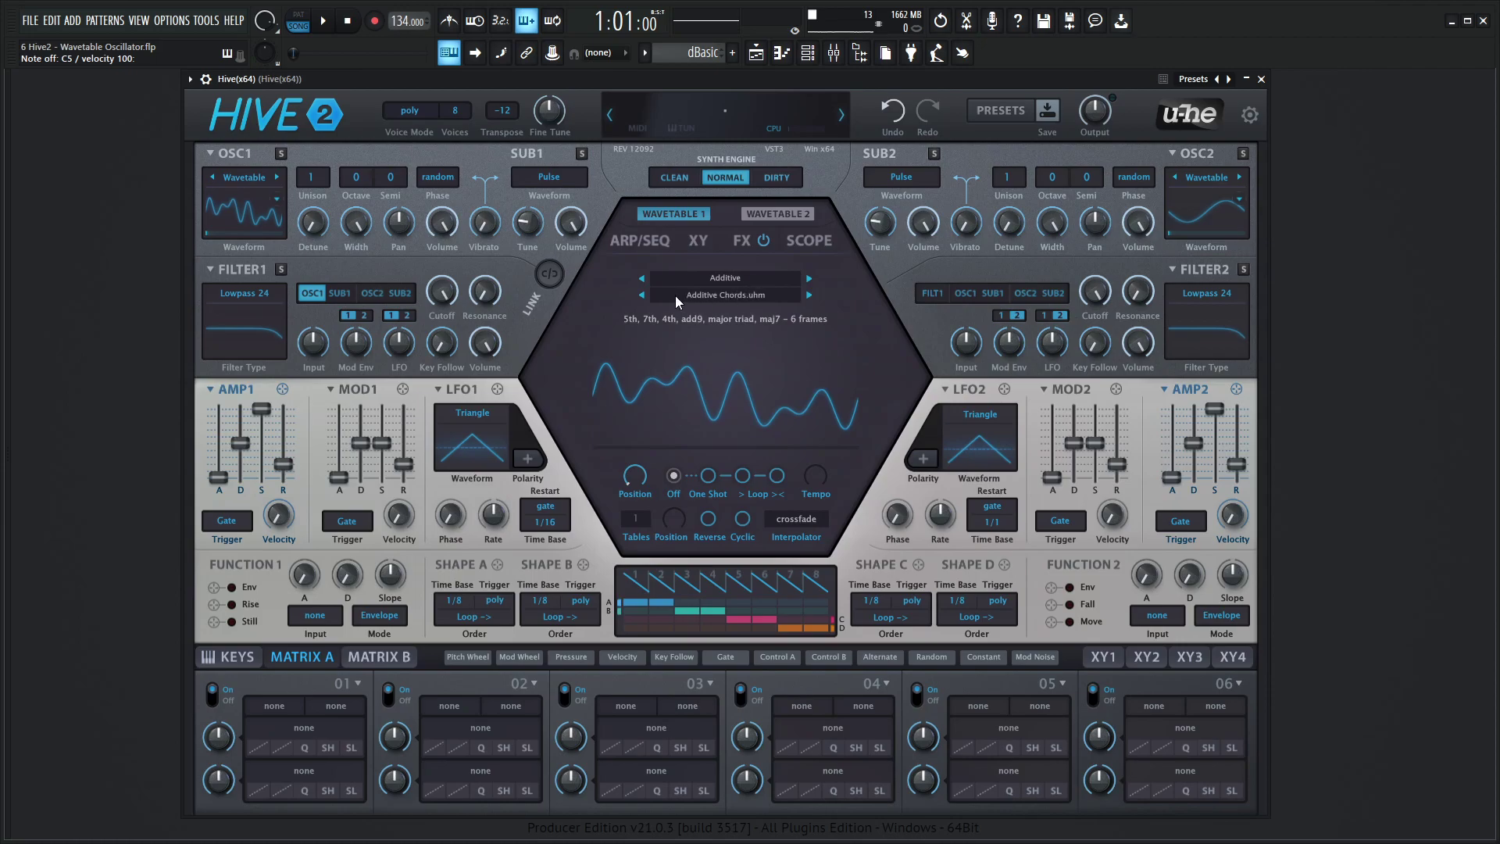
- Switch Wavetable 1's category forward to Complex, check the category list, and switch back to Additive
left_click(809, 282)
left_click(733, 282)
mouse_move(780, 316)
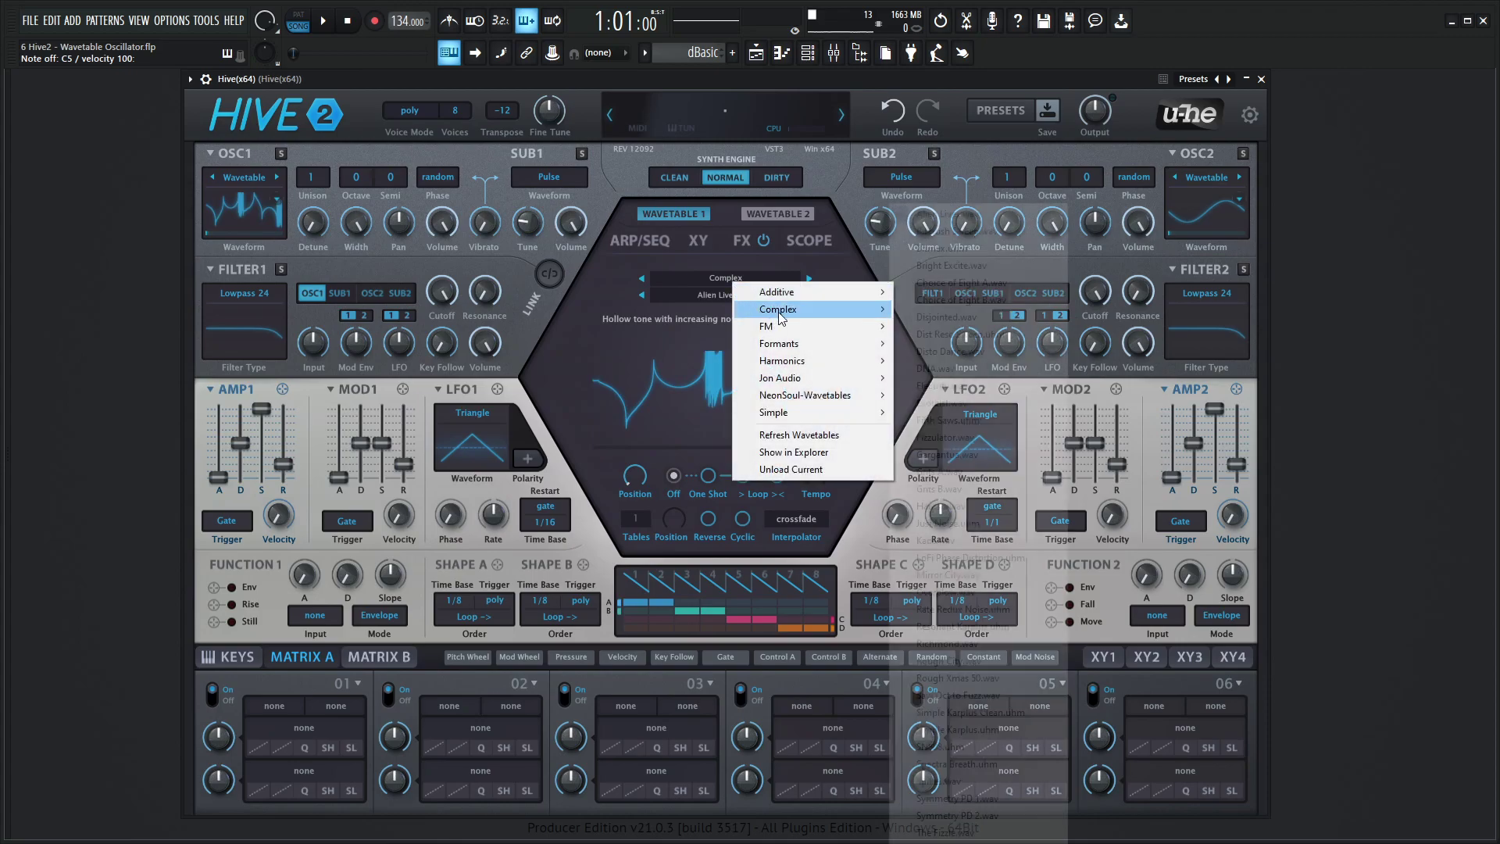
left_click(647, 270)
left_click(641, 277)
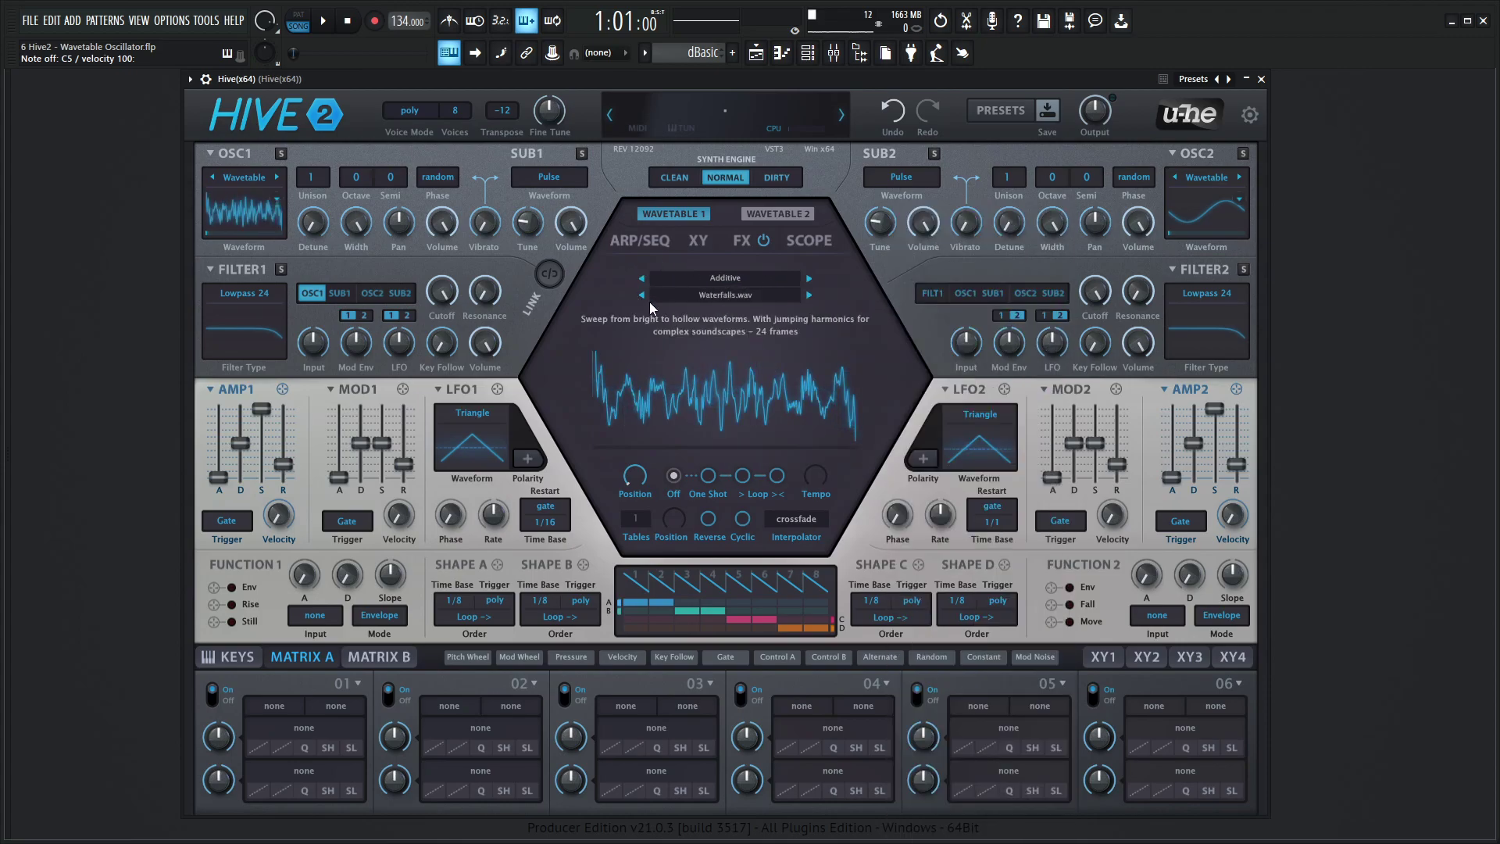
- Step forward from Waterfalls.wav into the Complex wavetables, and reload Additive Chords.uhm from the Additive category
left_click(809, 295)
left_click(810, 296)
left_click(809, 295)
left_click(761, 296)
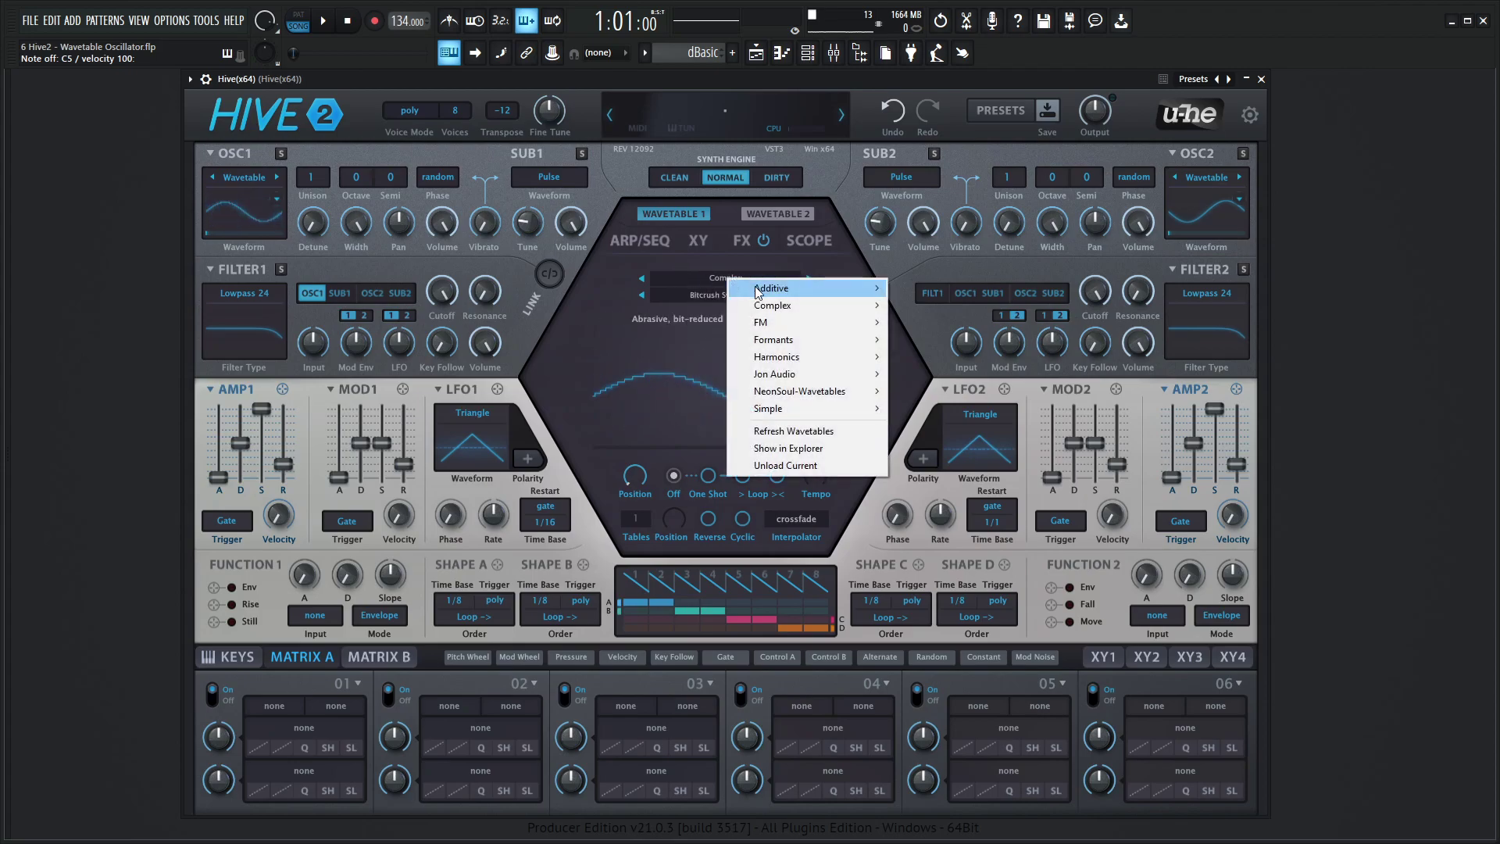
mouse_move(781, 287)
left_click(946, 288)
- Step forward through the Additive wavetables to Morph Sweep 1.uhm, and back to Glass to Brass.wav
left_click(810, 295)
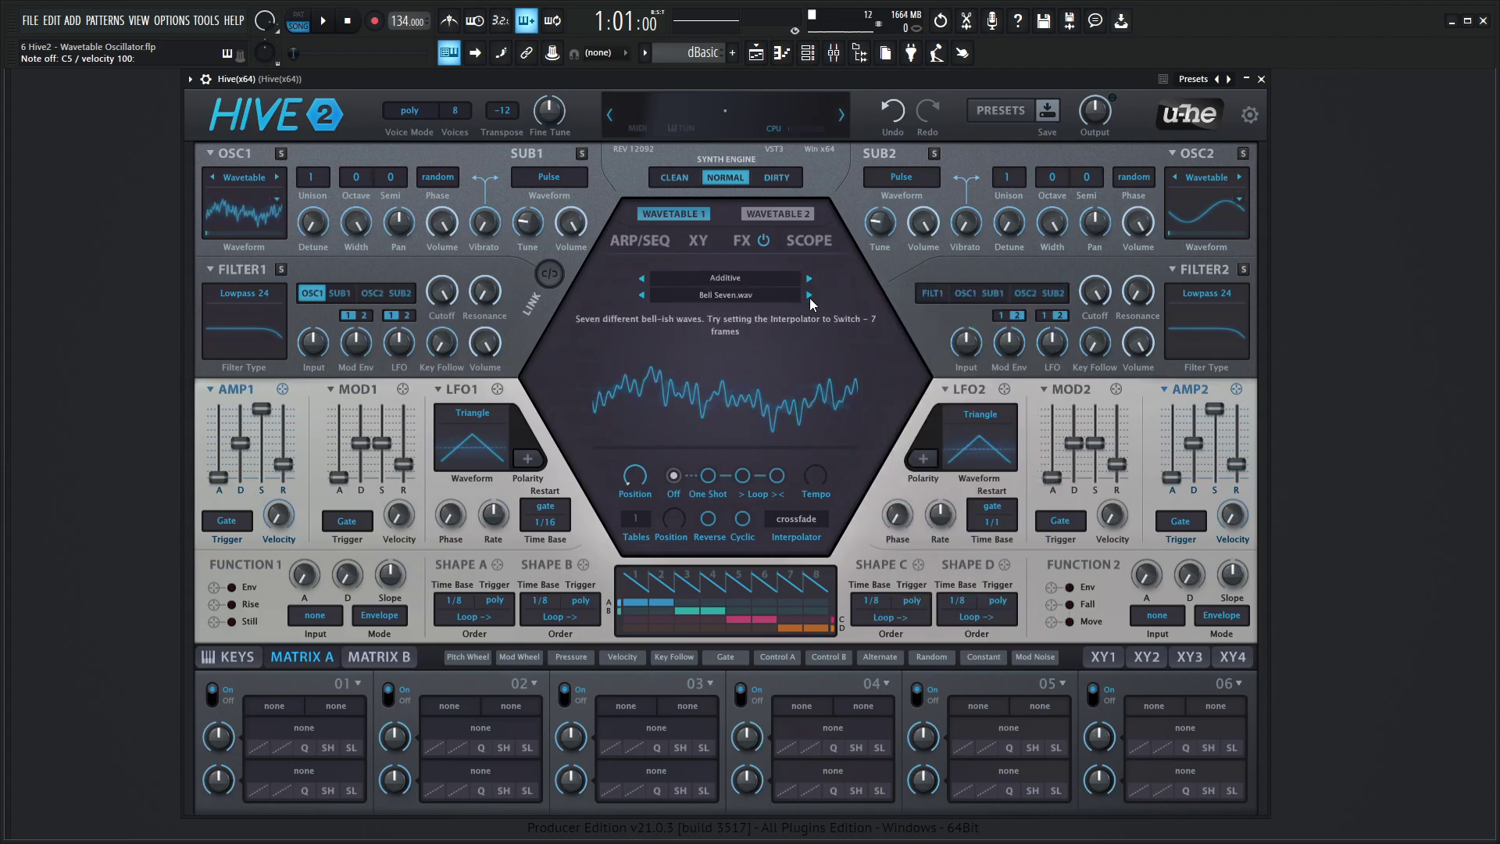
left_click(809, 295)
left_click(810, 295)
left_click(810, 296)
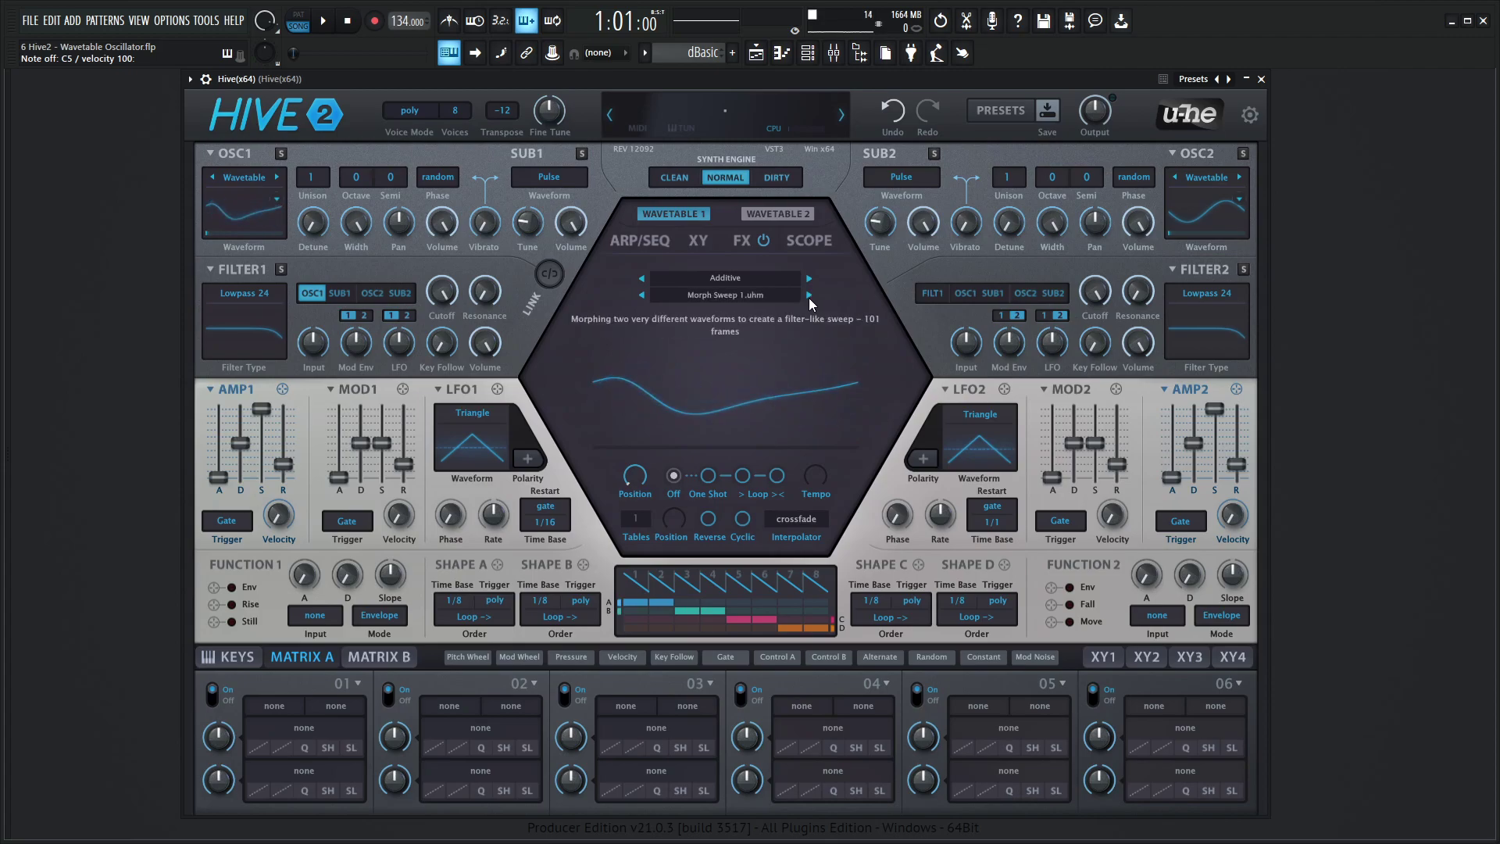
left_click(640, 295)
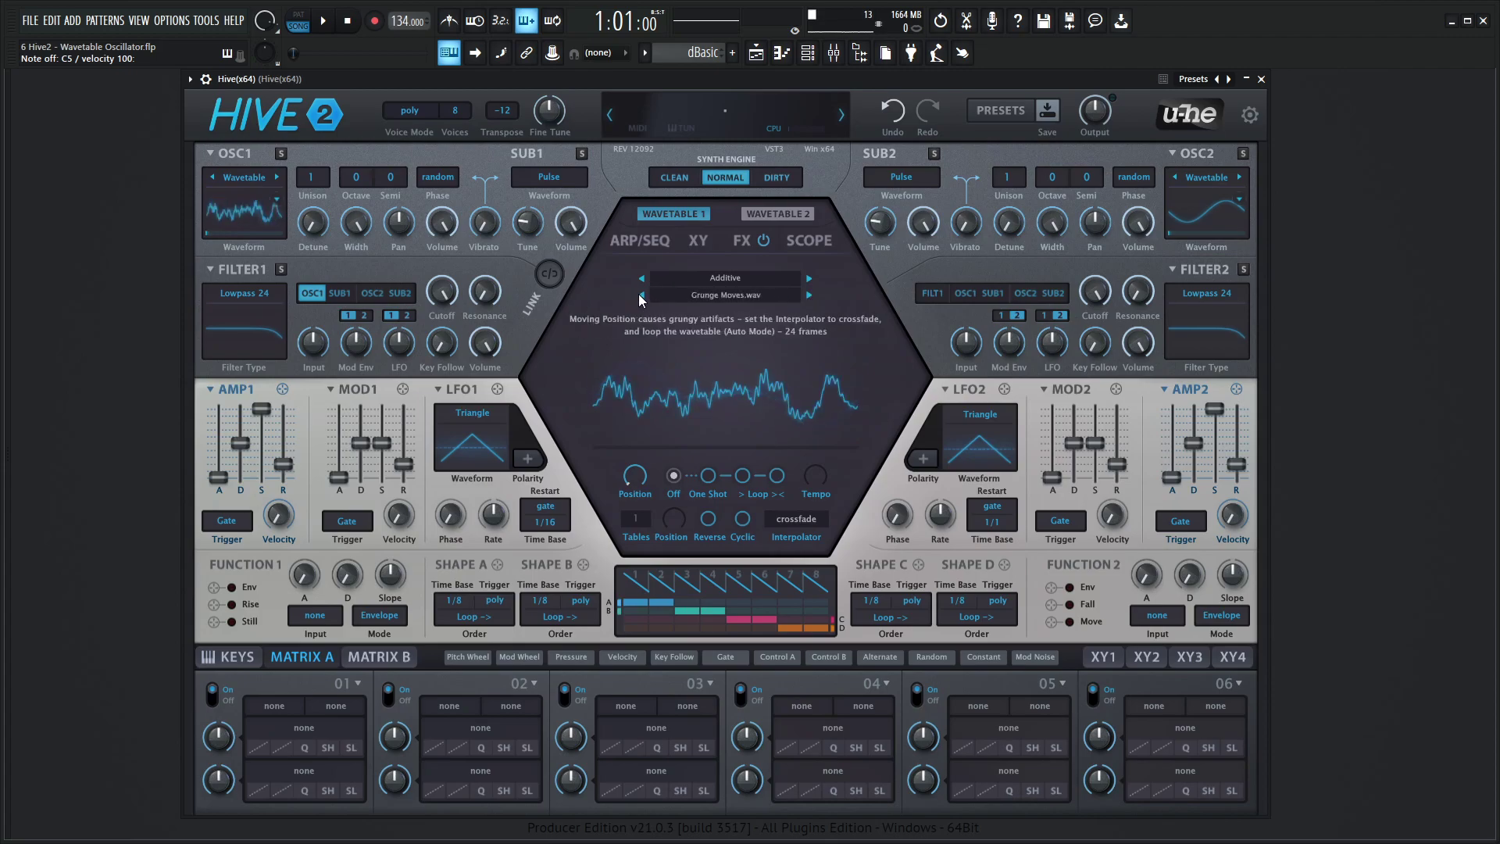
- Load Additive Chords.uhm from the Additive category into Wavetable 1 again
left_click(739, 297)
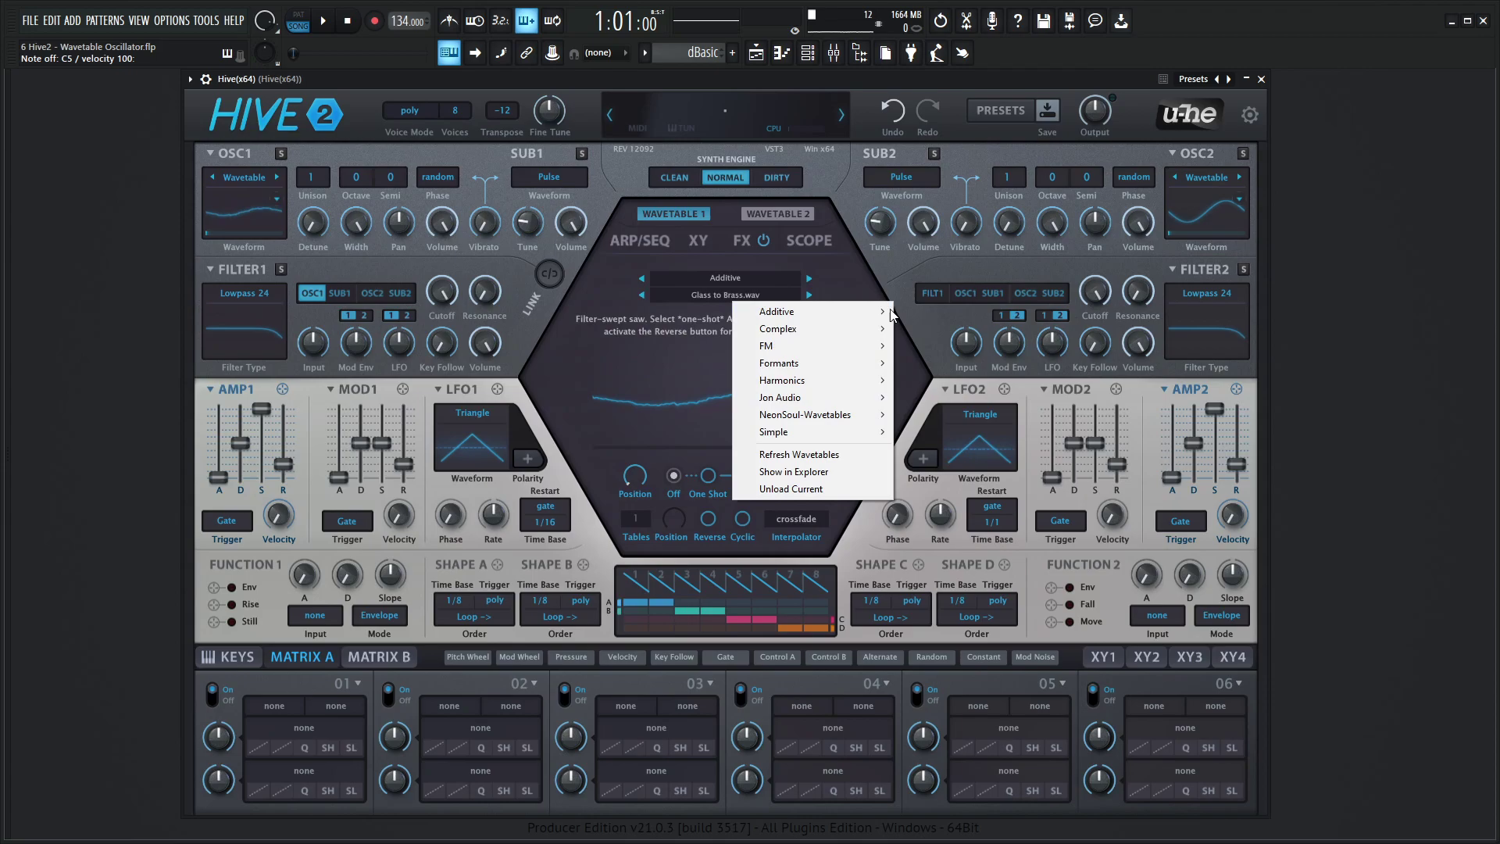
mouse_move(858, 315)
left_click(938, 312)
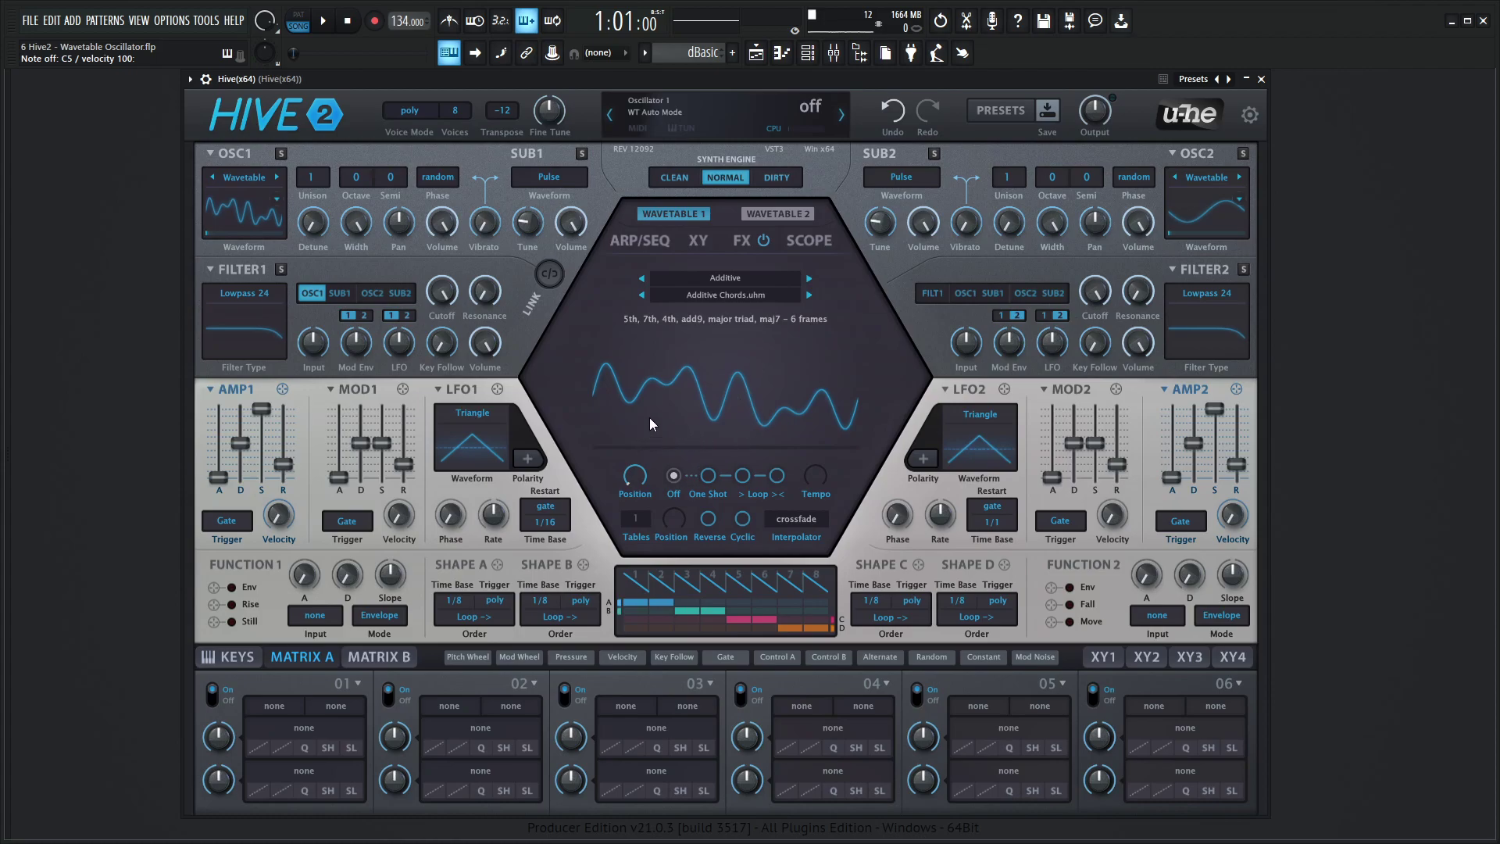
- Assign LFO1 to modulate oscillator 1's wavetable position and play notes to audition the movement
left_click_drag(650, 422, 648, 512)
left_click_drag(493, 390, 647, 341)
key("z")
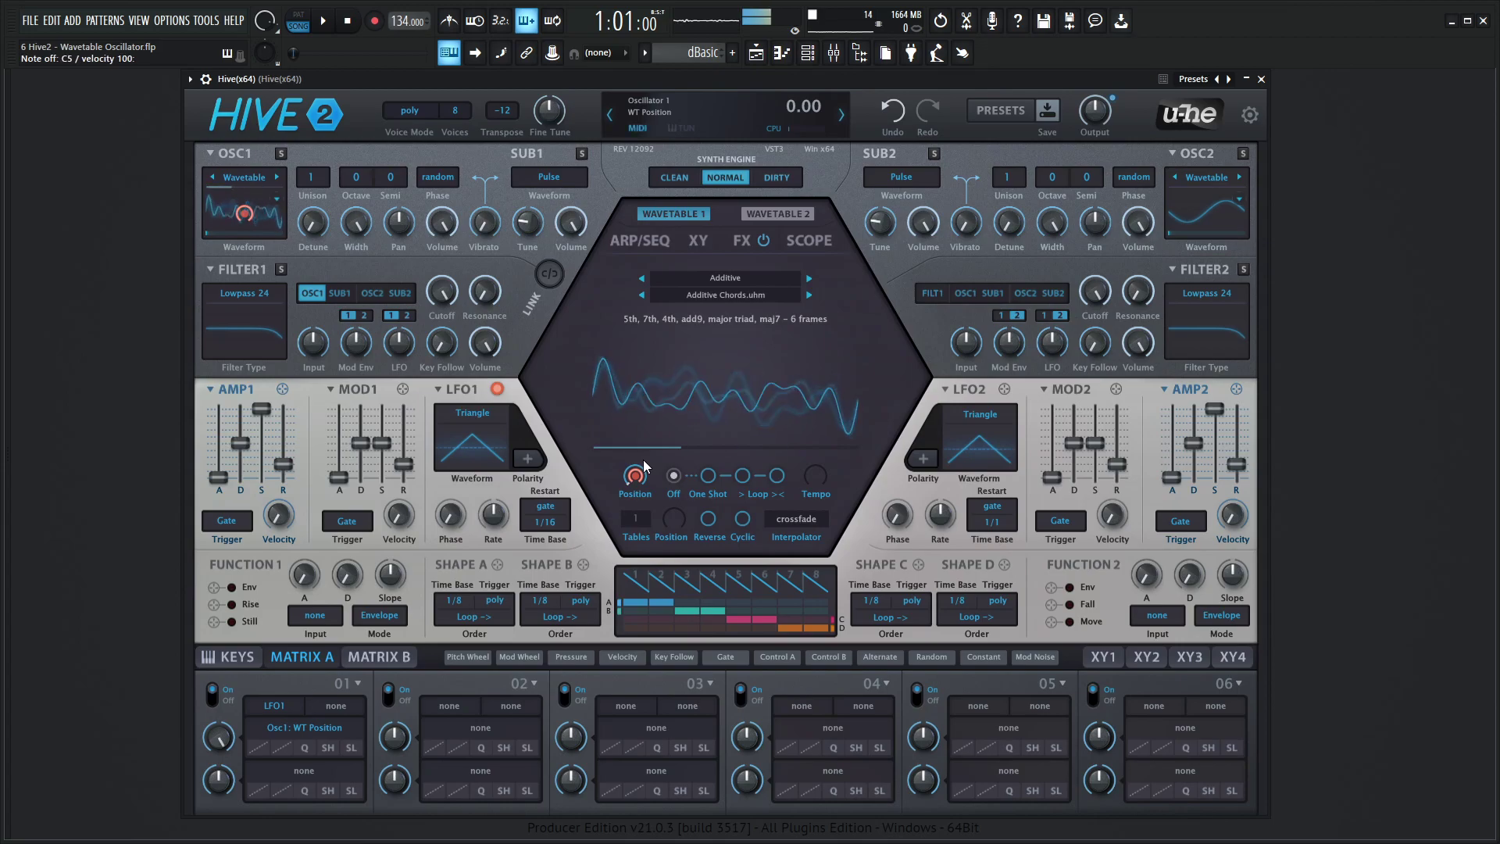
key("j")
- Set LFO1's rate to -2.00 and reset the depth of its wavetable position modulation
left_click_drag(495, 520, 496, 560)
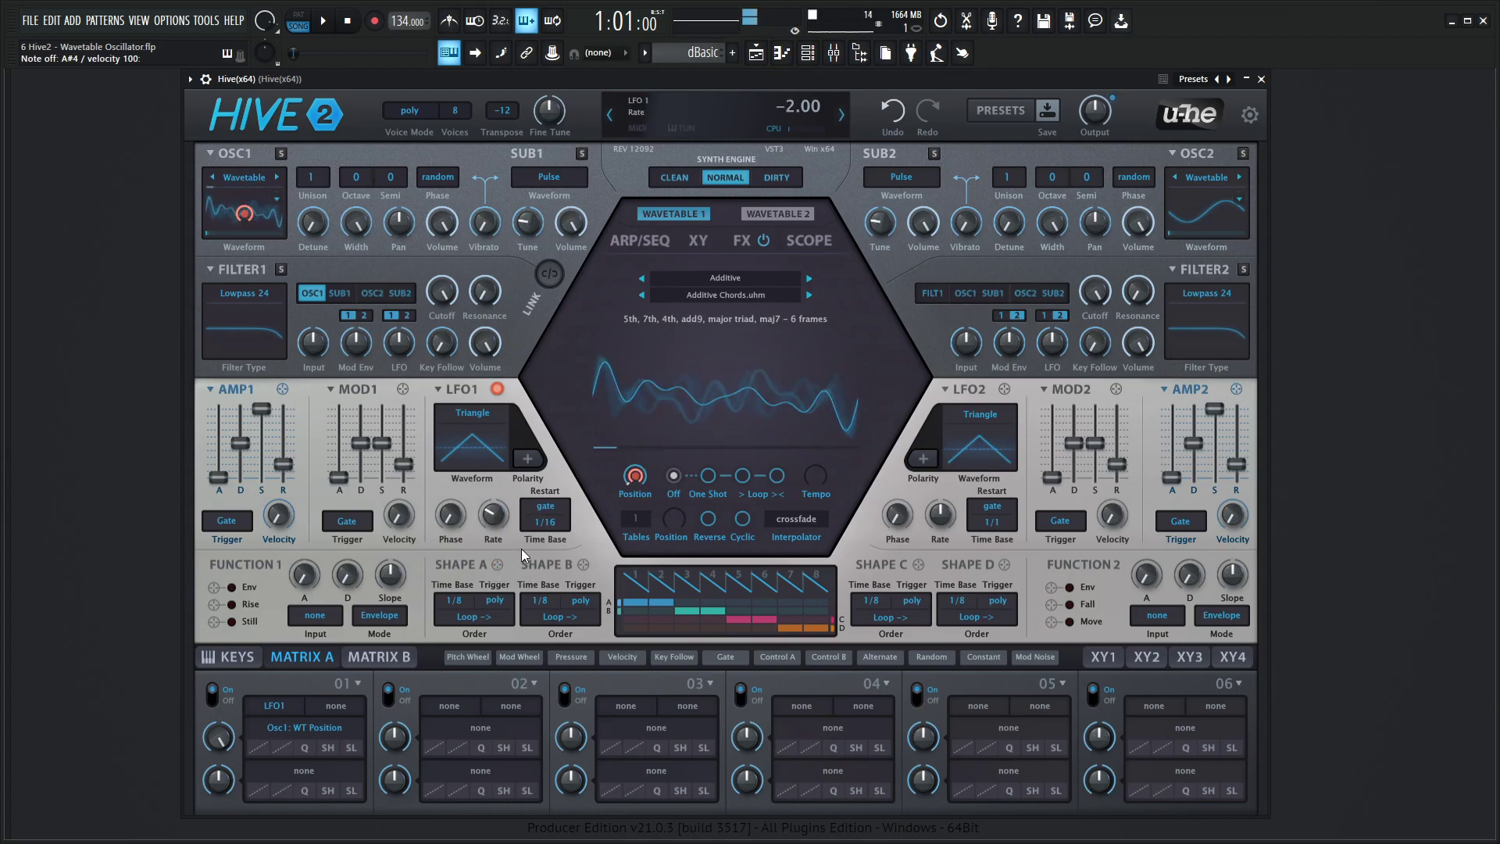
double_click(219, 738)
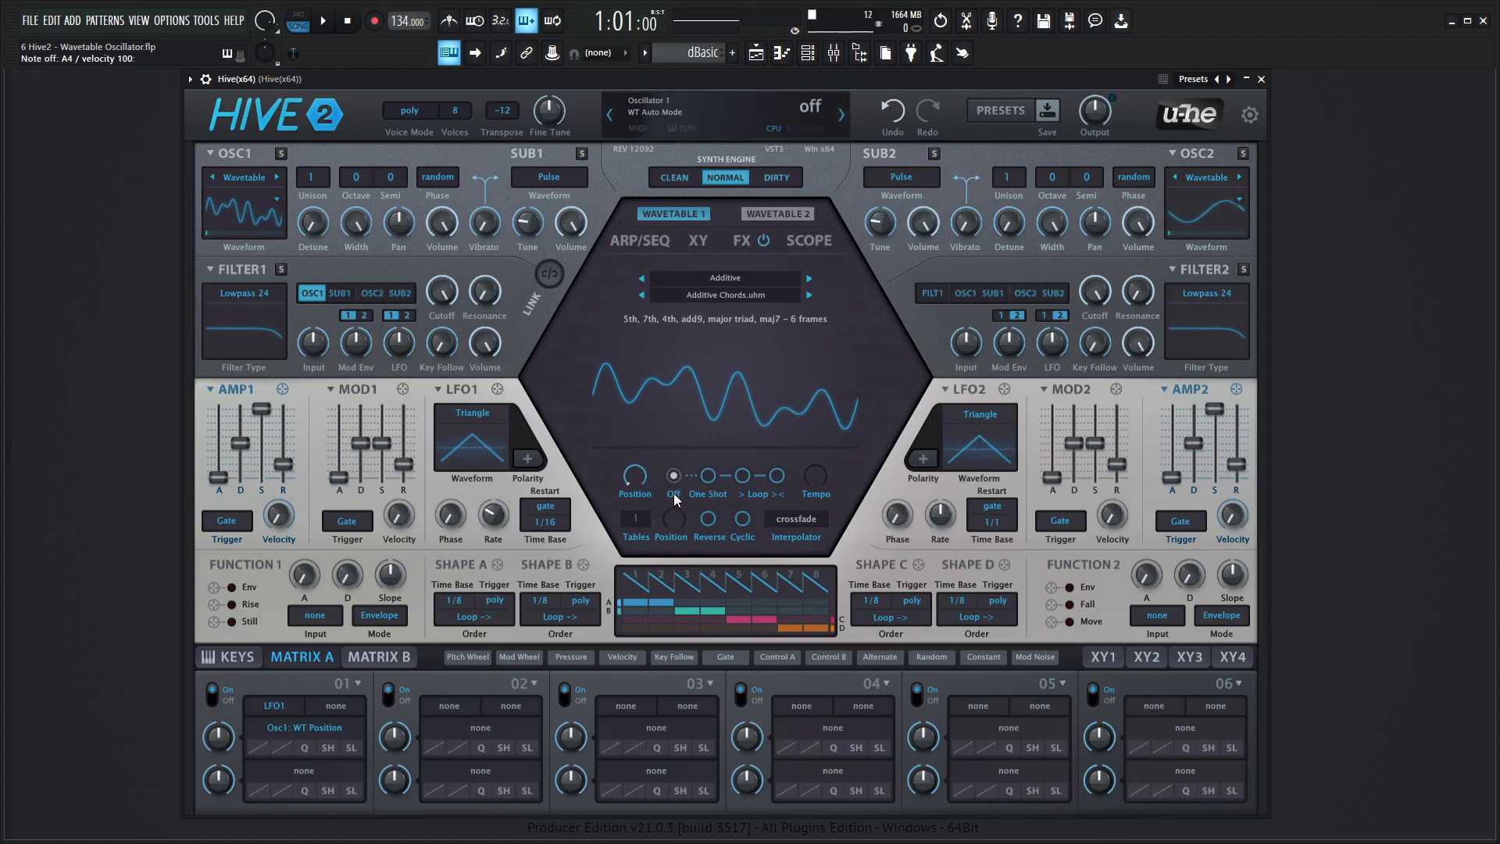
- Try Wavetable 1's auto mode as One Shot, as forward loop, and as back-and-forth loop
left_click(709, 478)
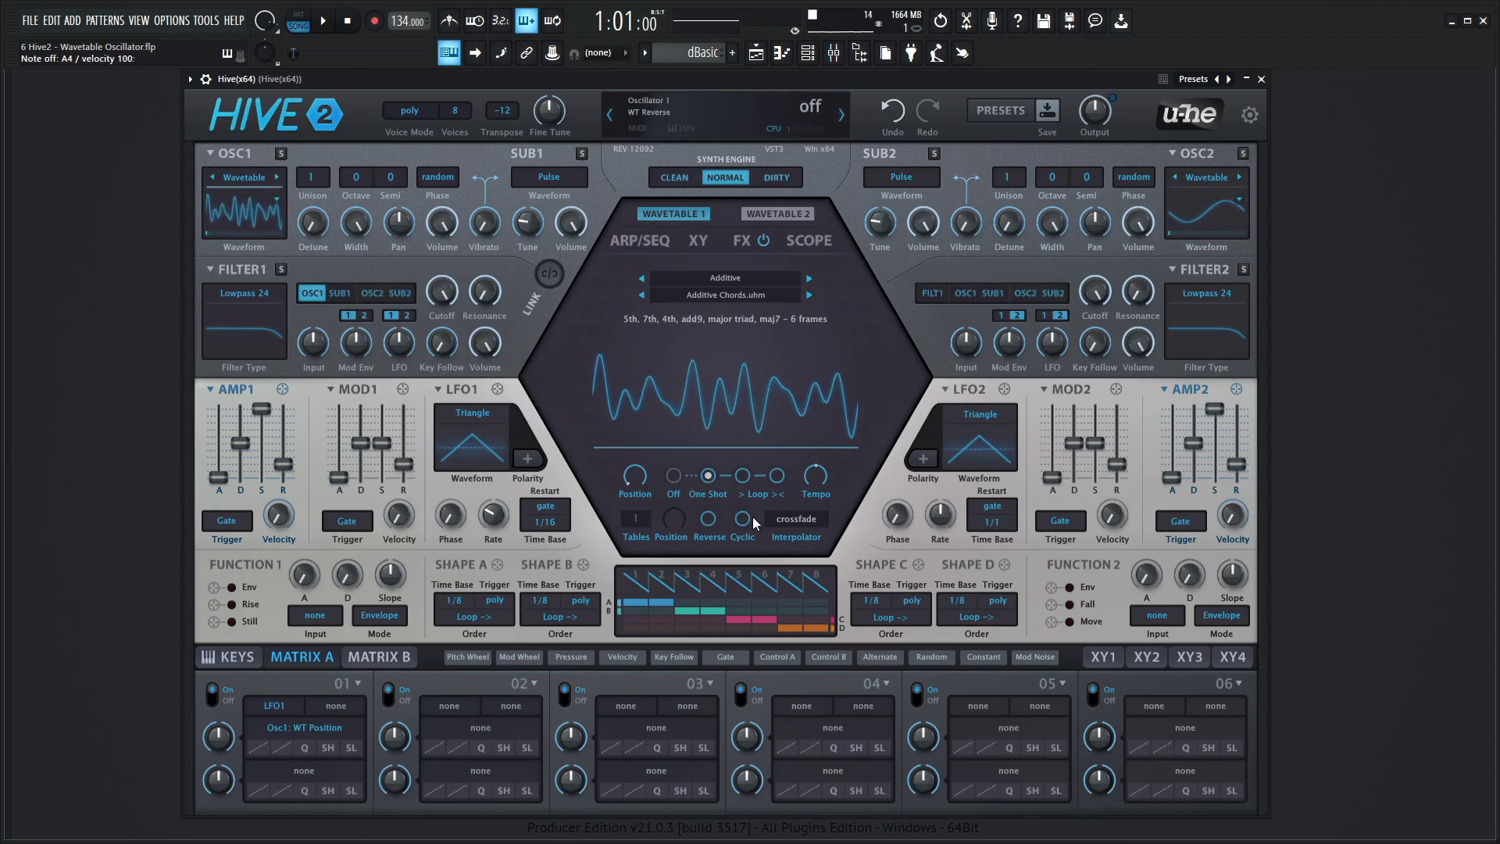
left_click(747, 478)
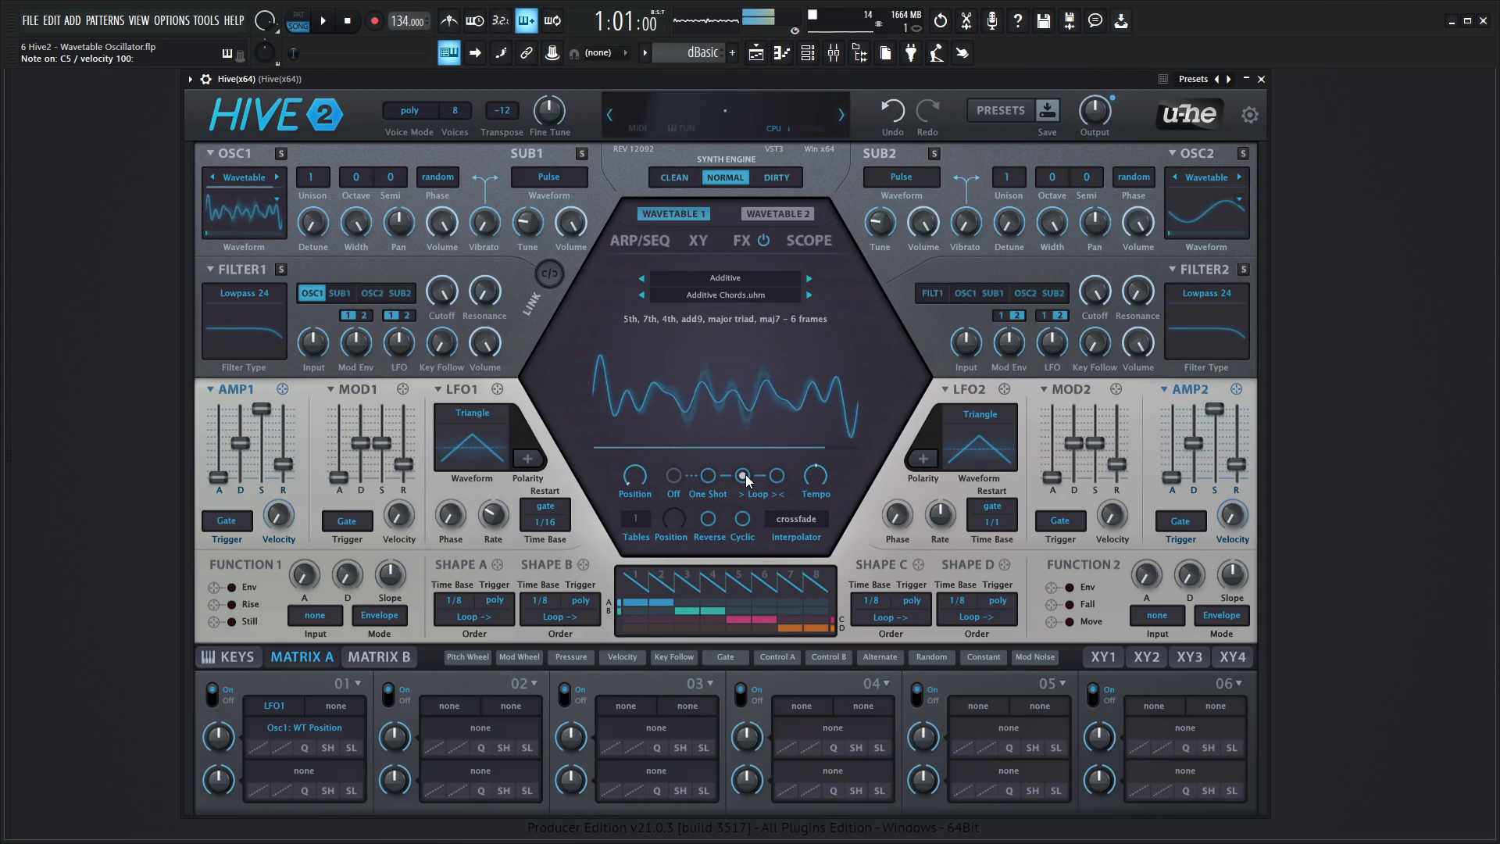
left_click(775, 477)
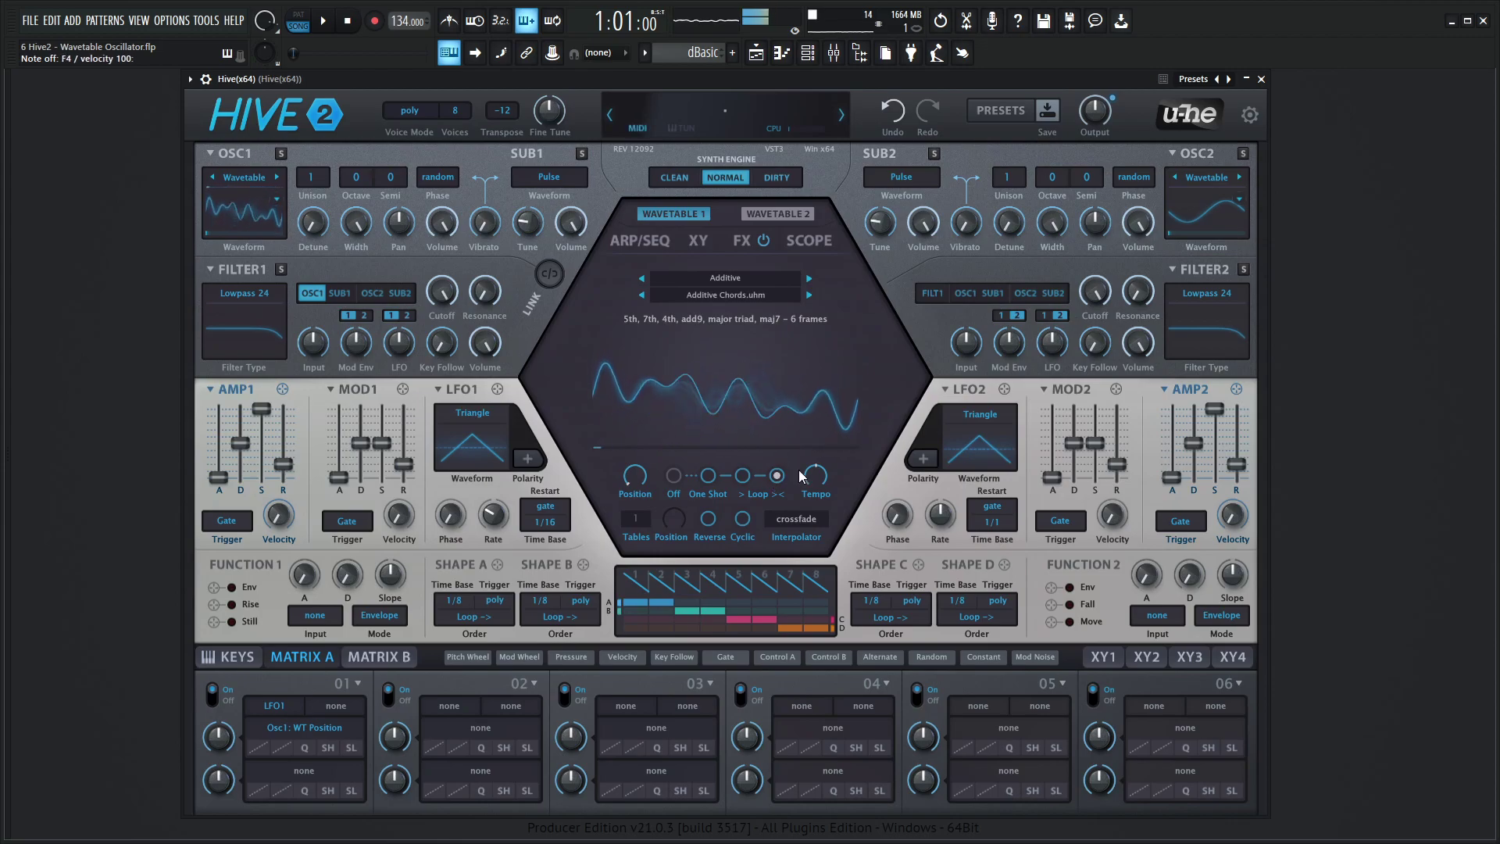
- Lower the Wavetable 1 tempo to -3.10 and check the interpolator options without changing them
mouse_move(826, 486)
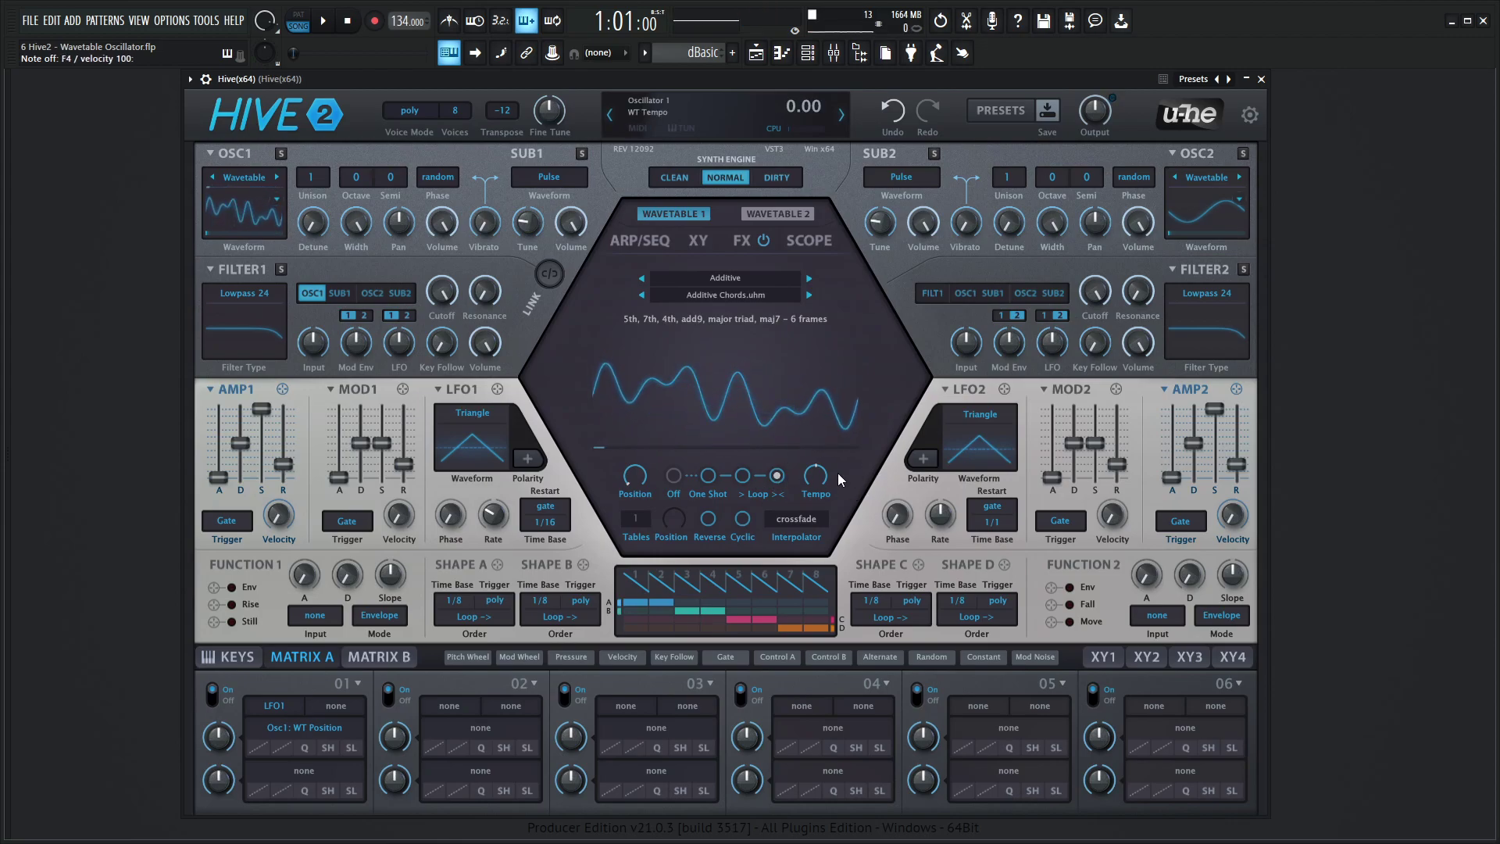
mouse_move(832, 471)
left_mouse_down()
mouse_move(825, 539)
mouse_move(822, 467)
left_mouse_up()
left_click_drag(818, 489, 811, 574)
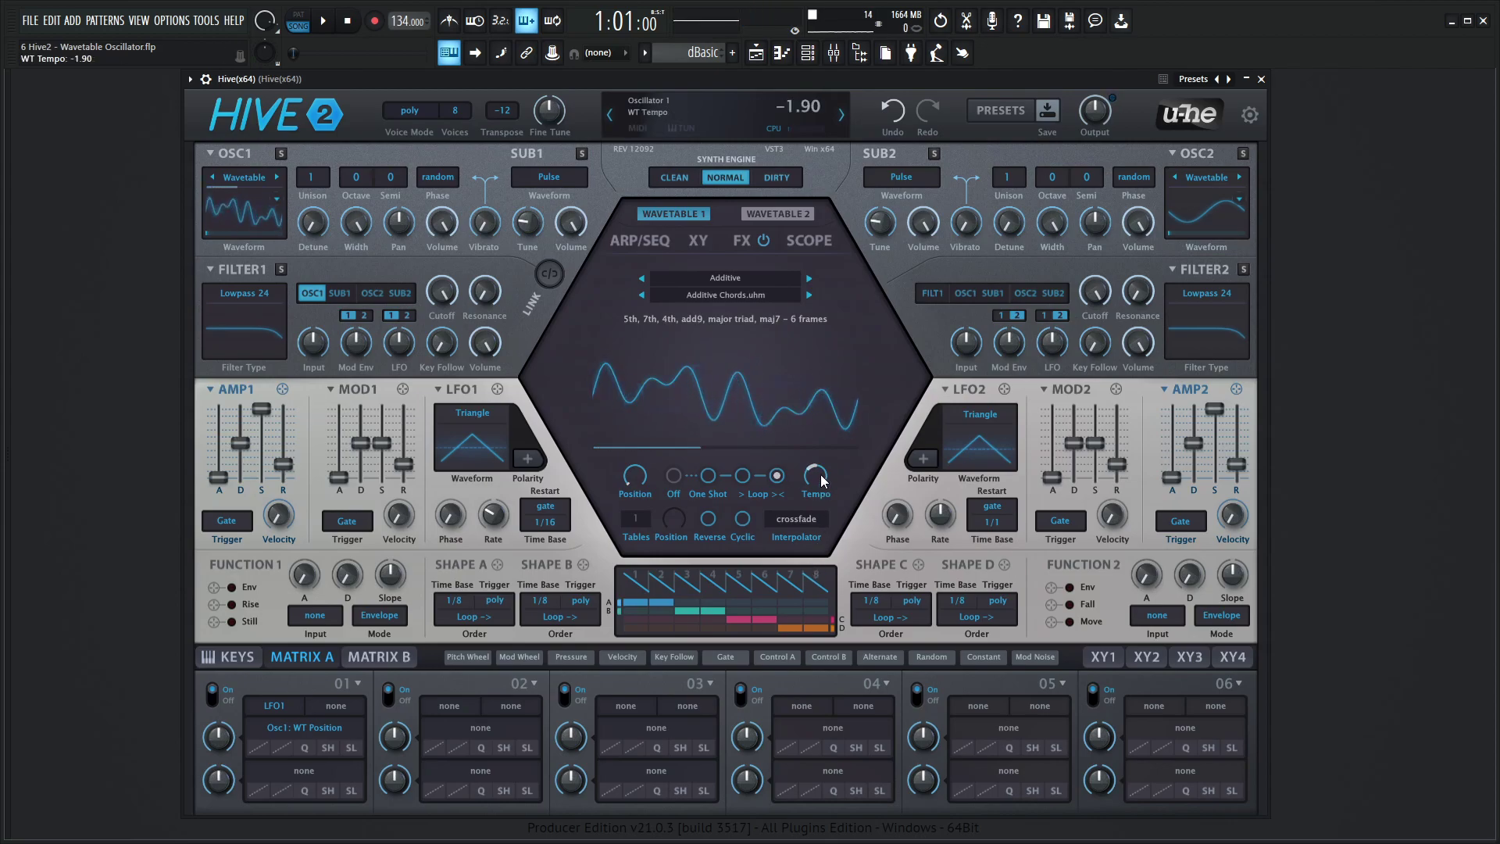
scroll(816, 481, "down", 6)
scroll(813, 478, "down", 6)
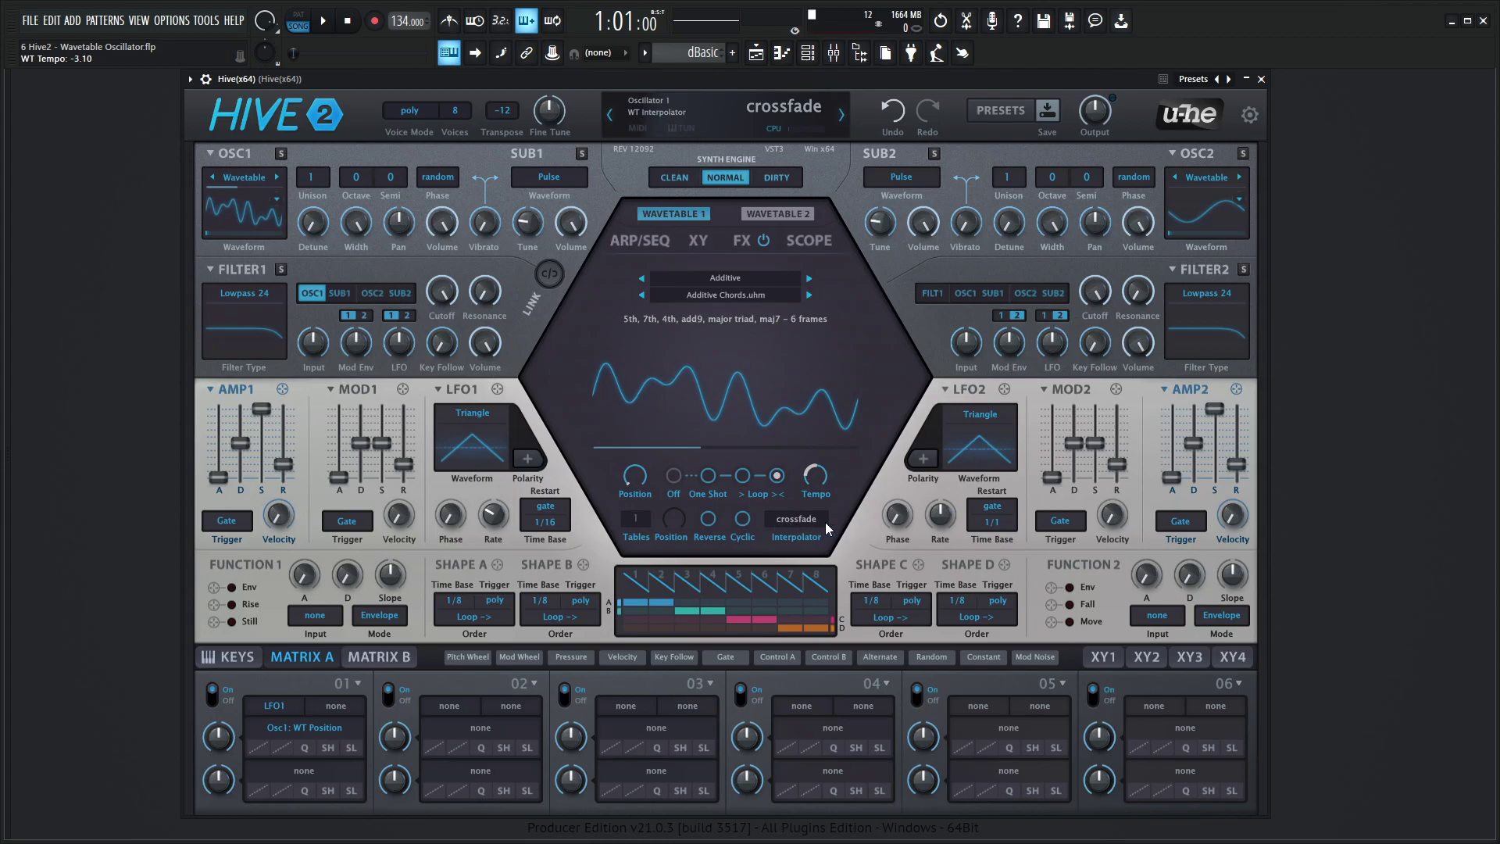
left_click(821, 520)
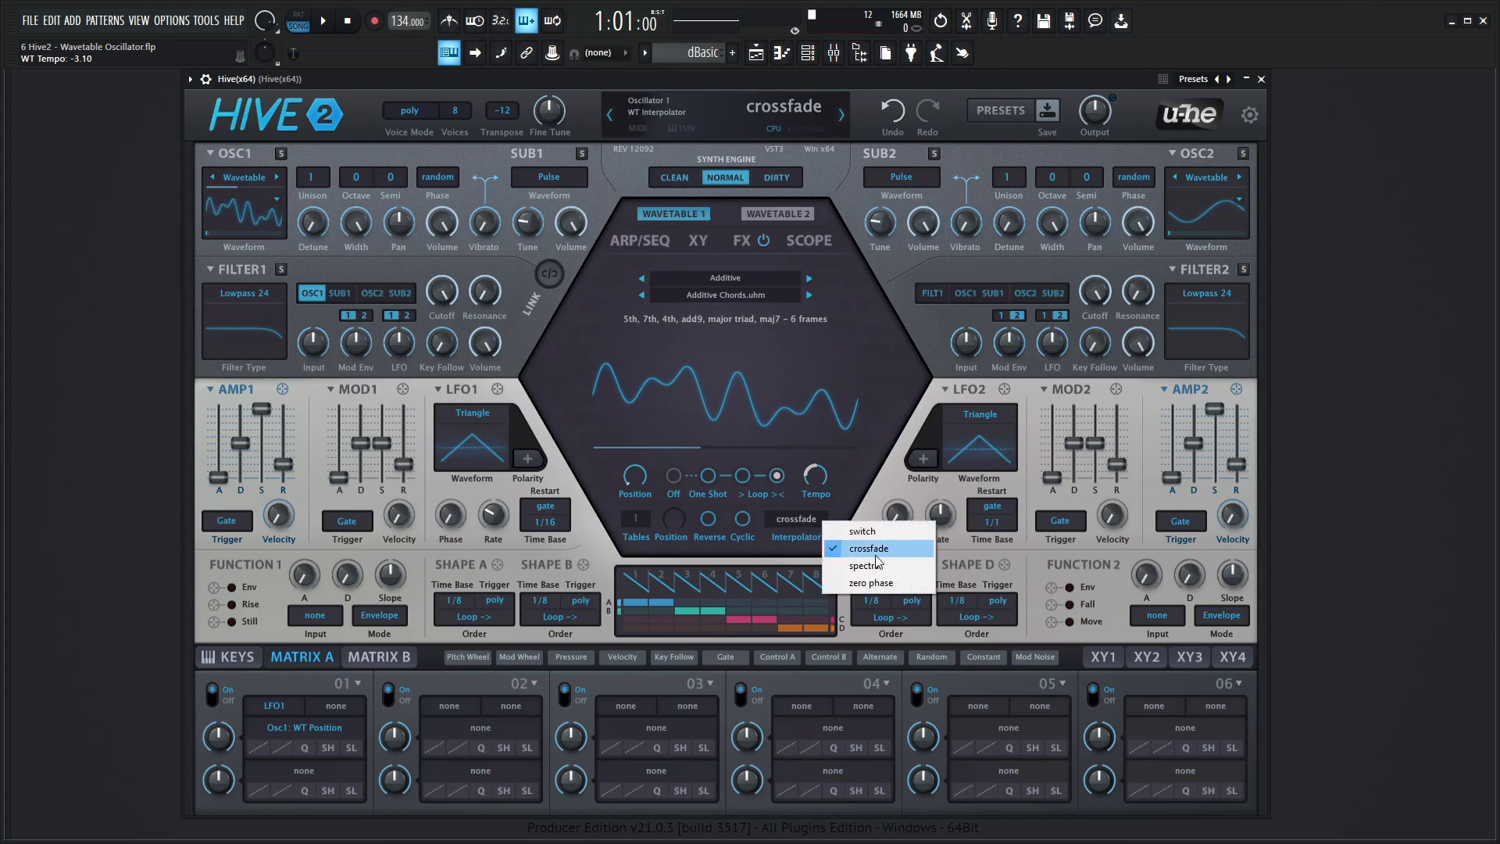
left_click(896, 461)
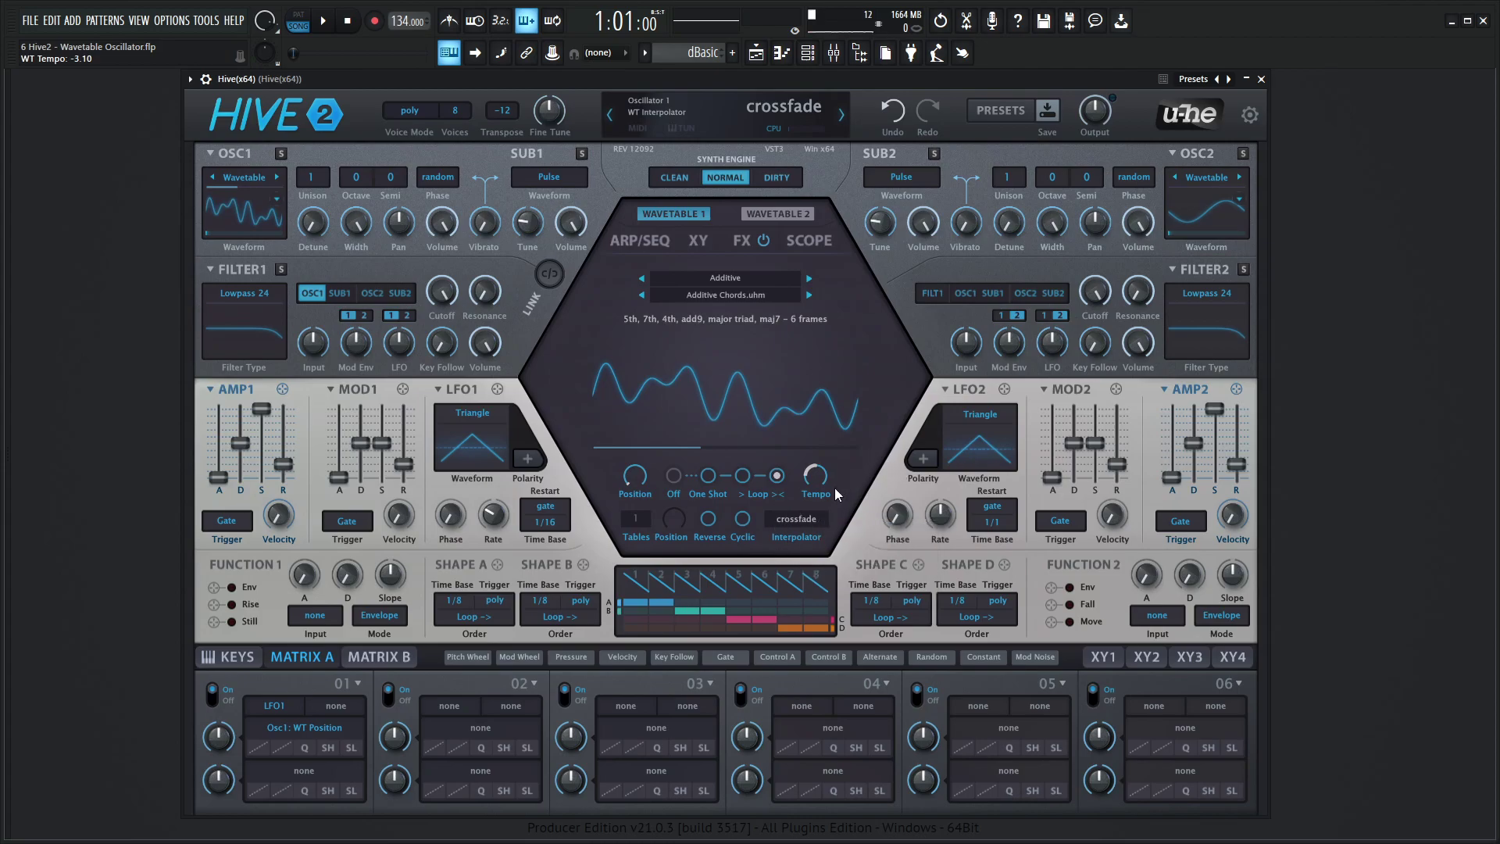
- Lower the Wavetable 1 tempo to -4.20, and reset it to 0.00
mouse_move(815, 486)
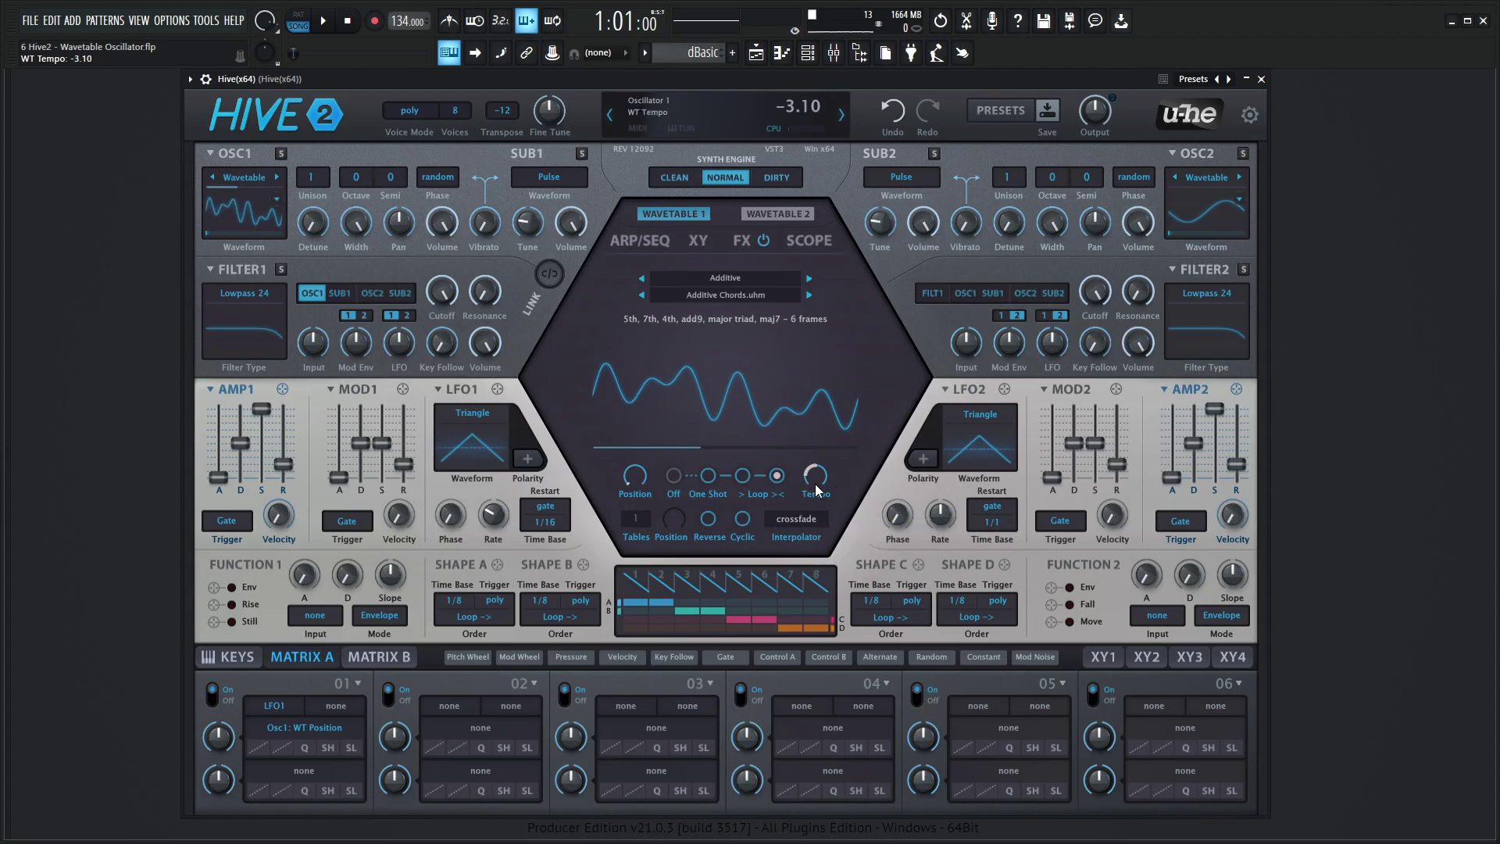
mouse_move(817, 490)
left_mouse_down()
mouse_move(807, 432)
mouse_move(797, 499)
mouse_move(815, 481)
left_mouse_up()
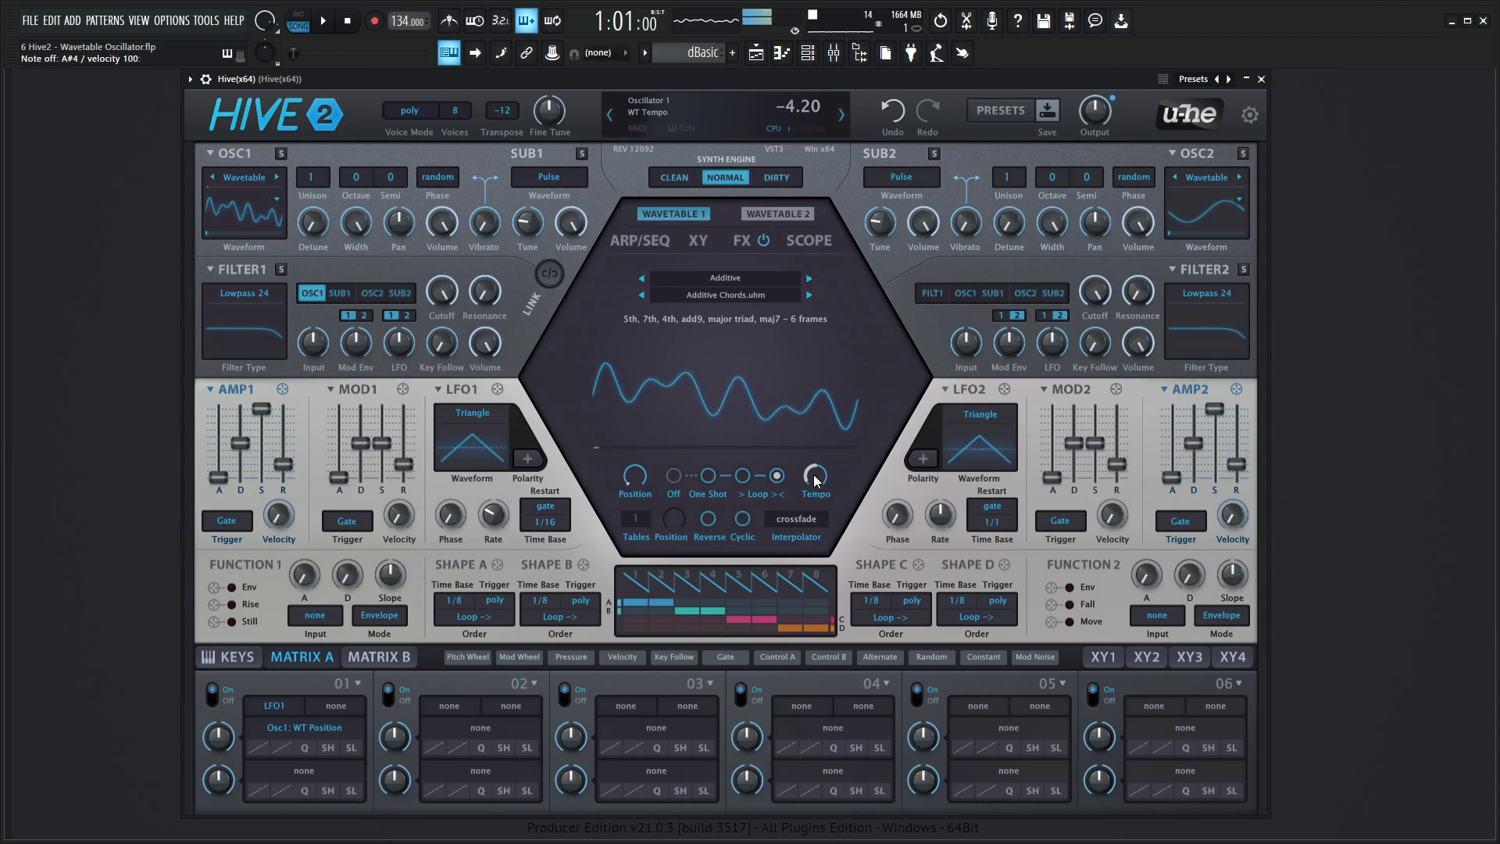
double_click(817, 481)
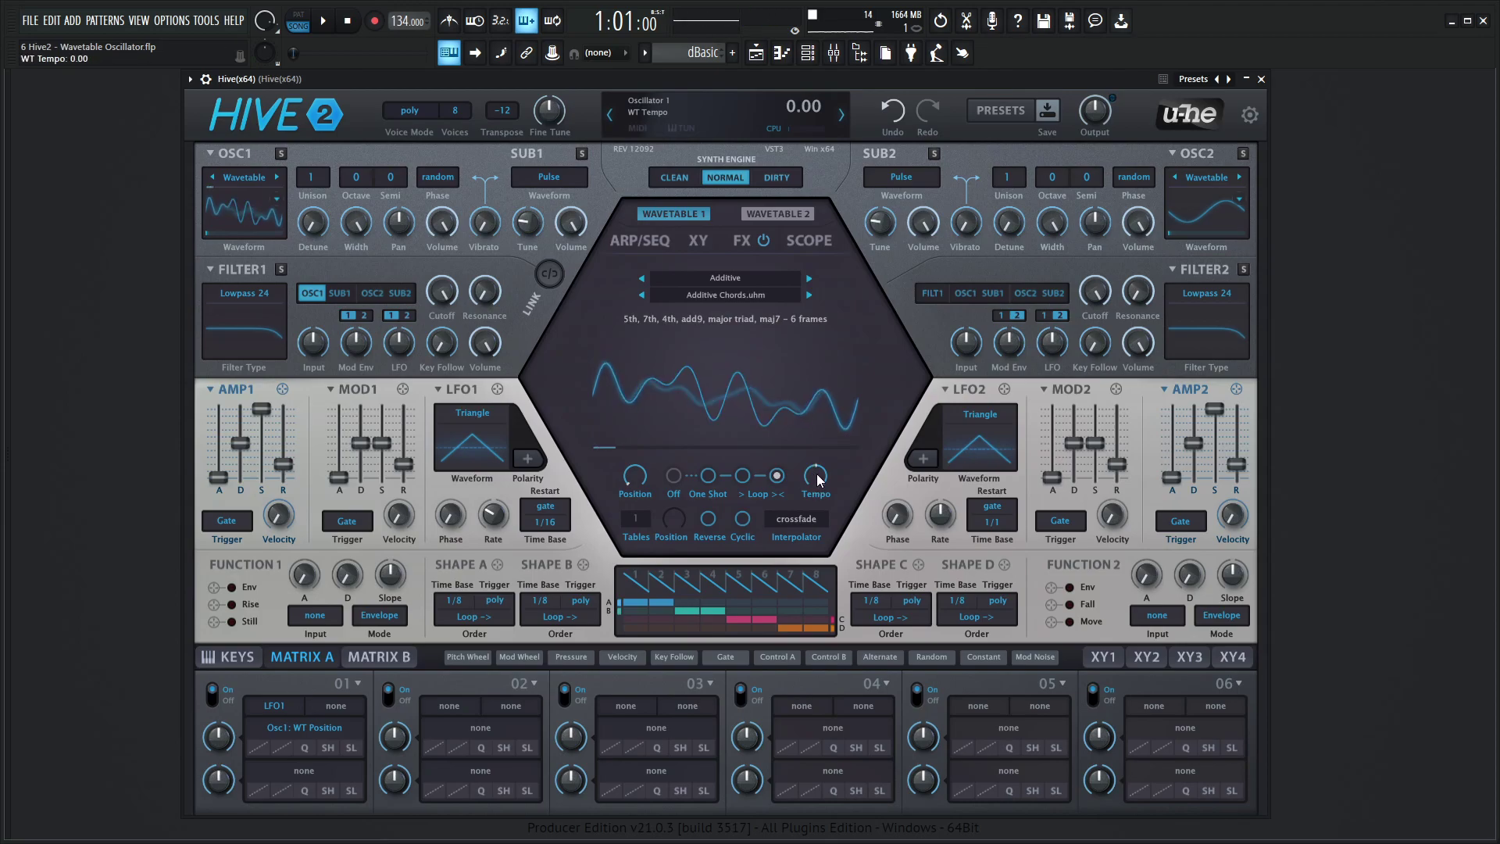
- Set Wavetable 1 to forward looping with its position at 100.00 and Reverse enabled
left_click(743, 476)
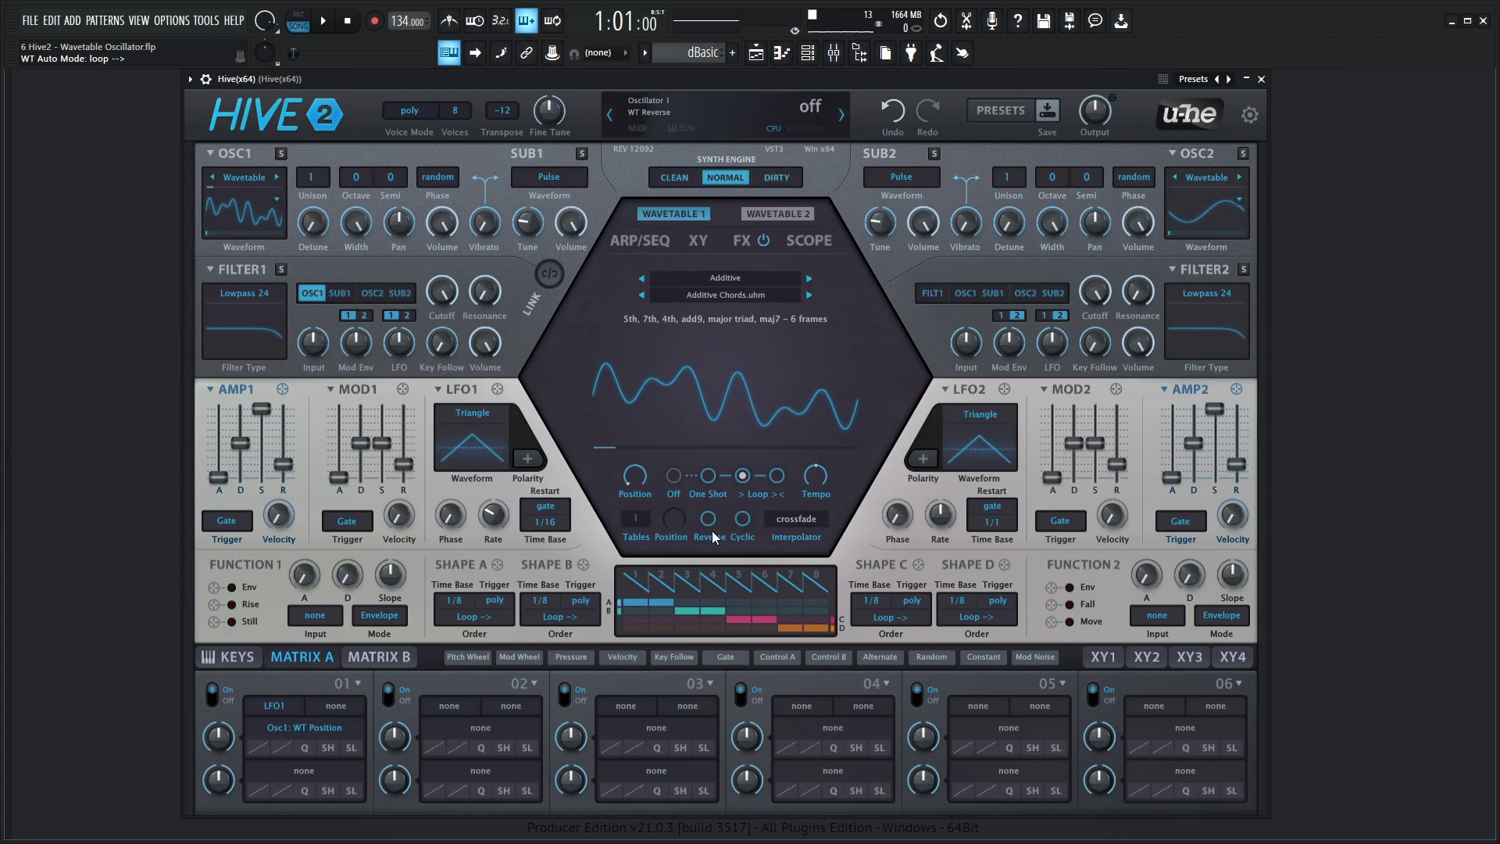
mouse_move(634, 480)
left_mouse_down()
mouse_move(633, 433)
mouse_move(637, 484)
left_mouse_up()
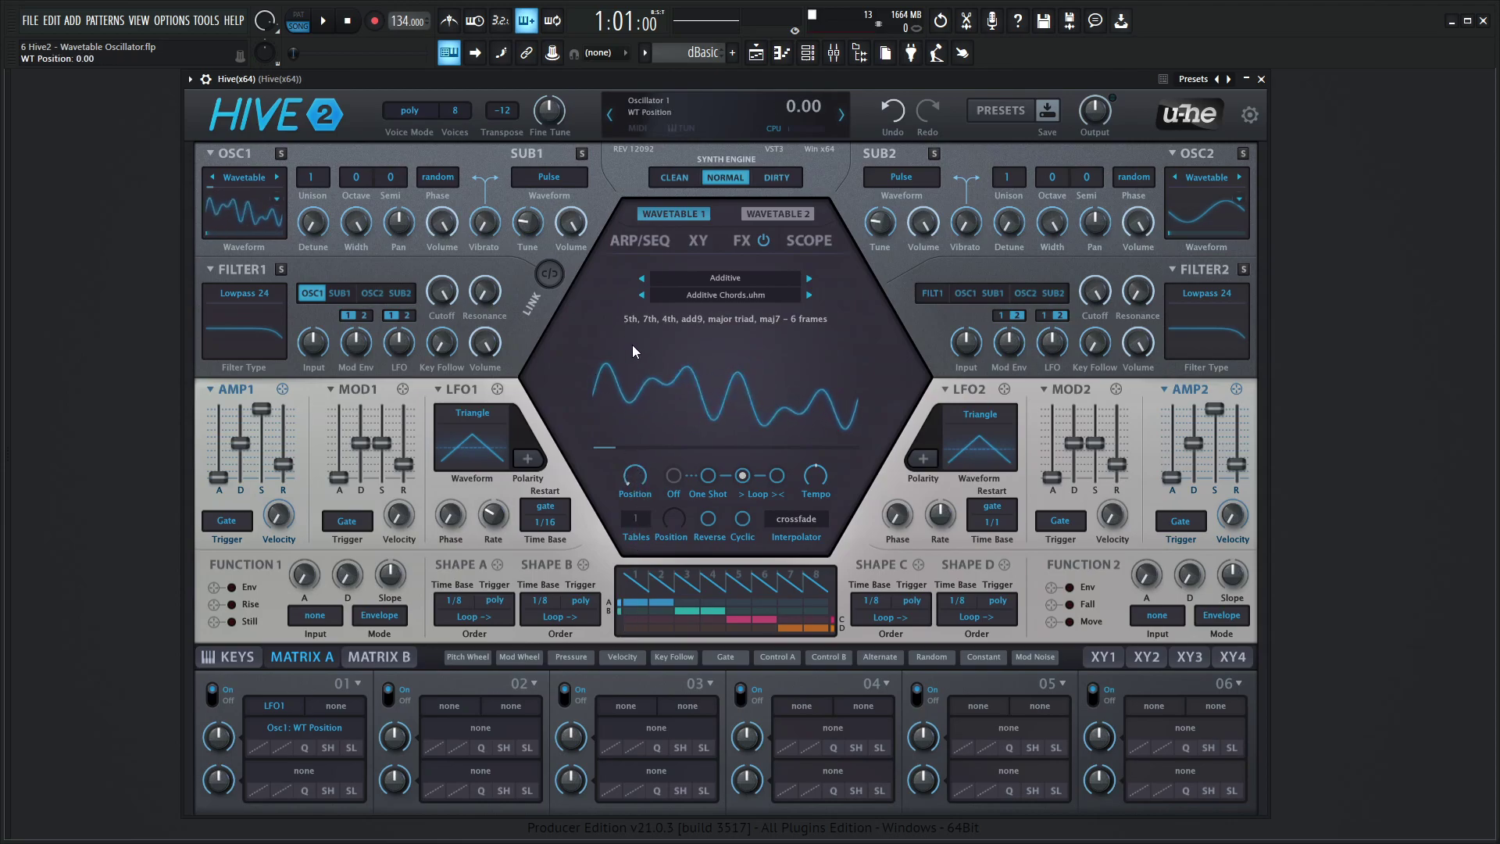
left_click(709, 529)
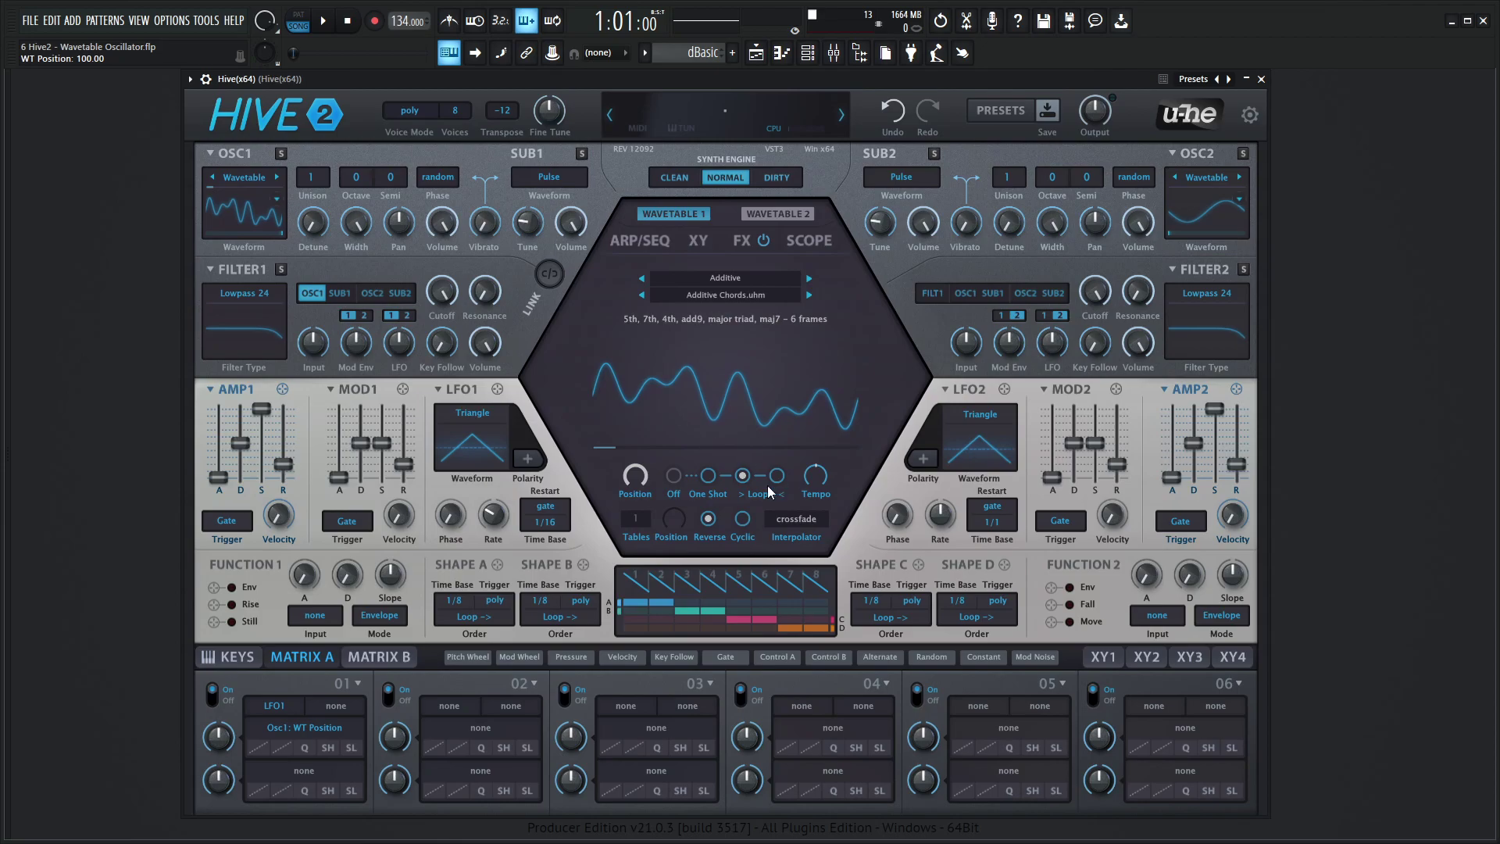
- Replace Reverse with Cyclic on Wavetable 1, and sweep its position between 0.00 and 100.00, ending at 0.00 with a test note
left_click(708, 520)
left_click(743, 520)
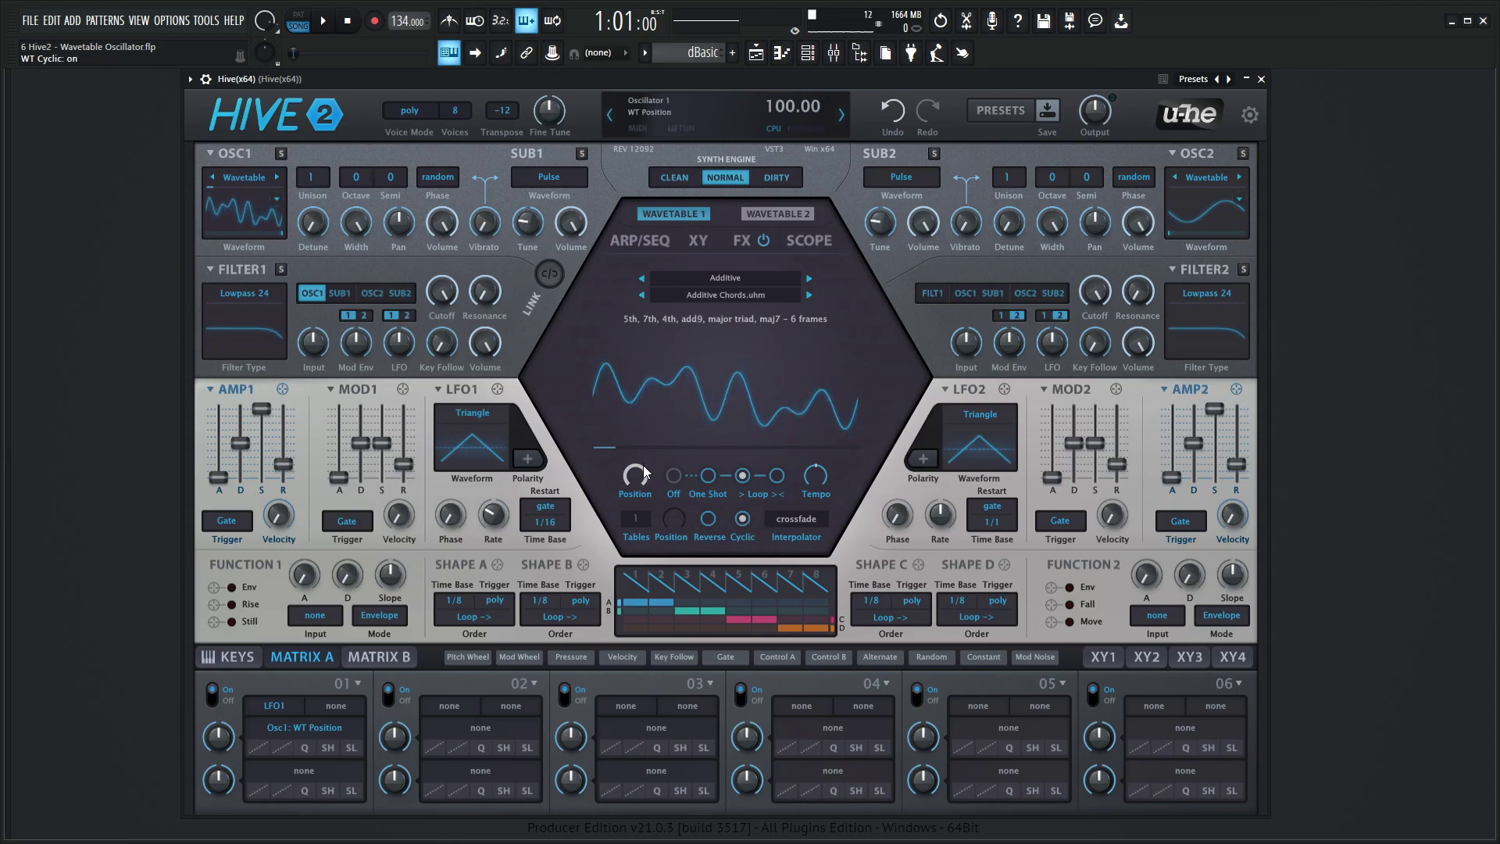
left_click_drag(636, 478, 639, 645)
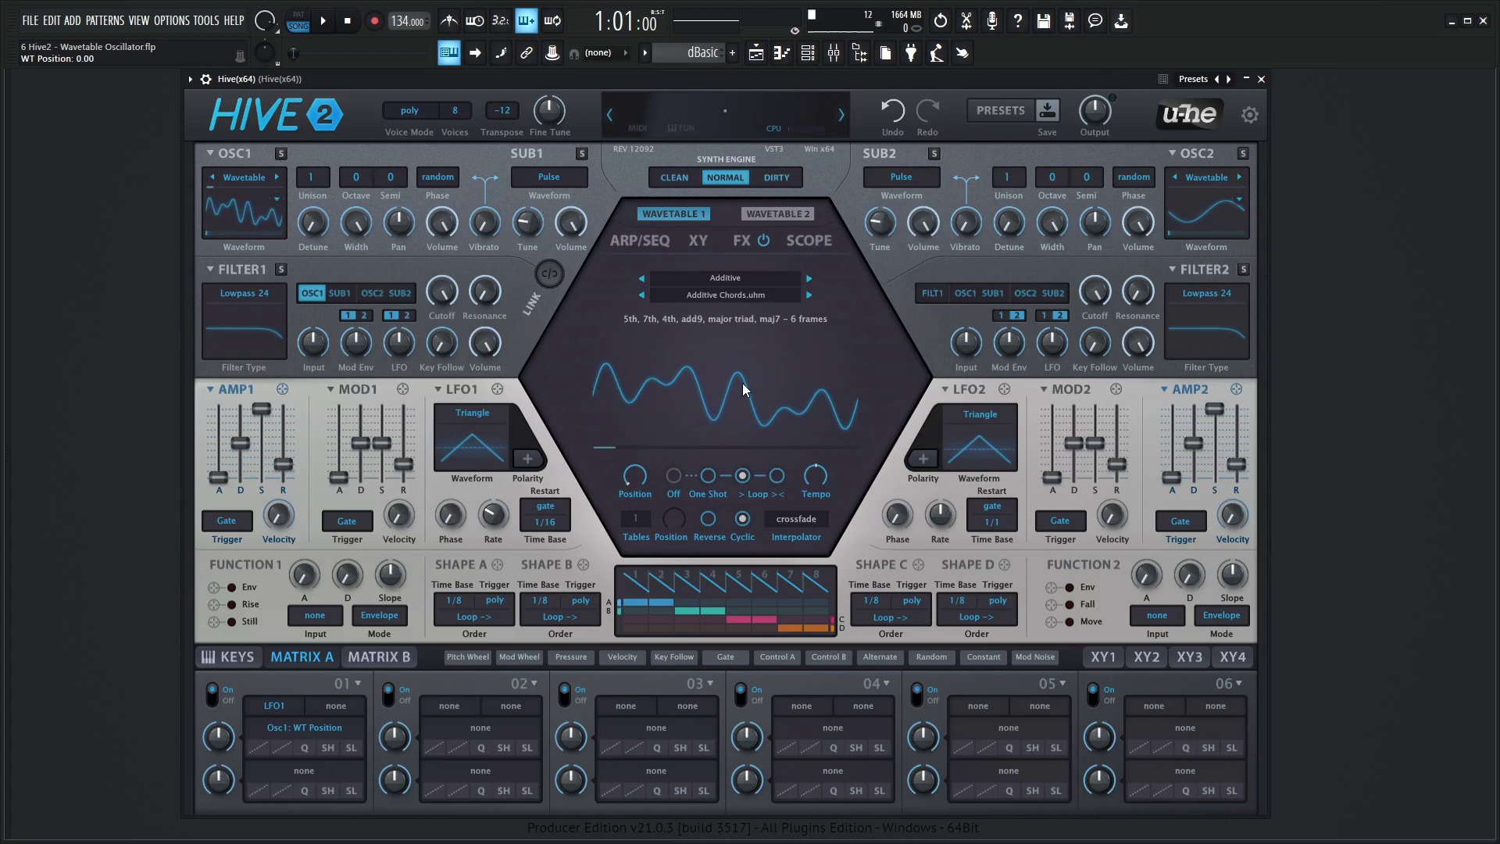
left_click_drag(633, 494, 681, 158)
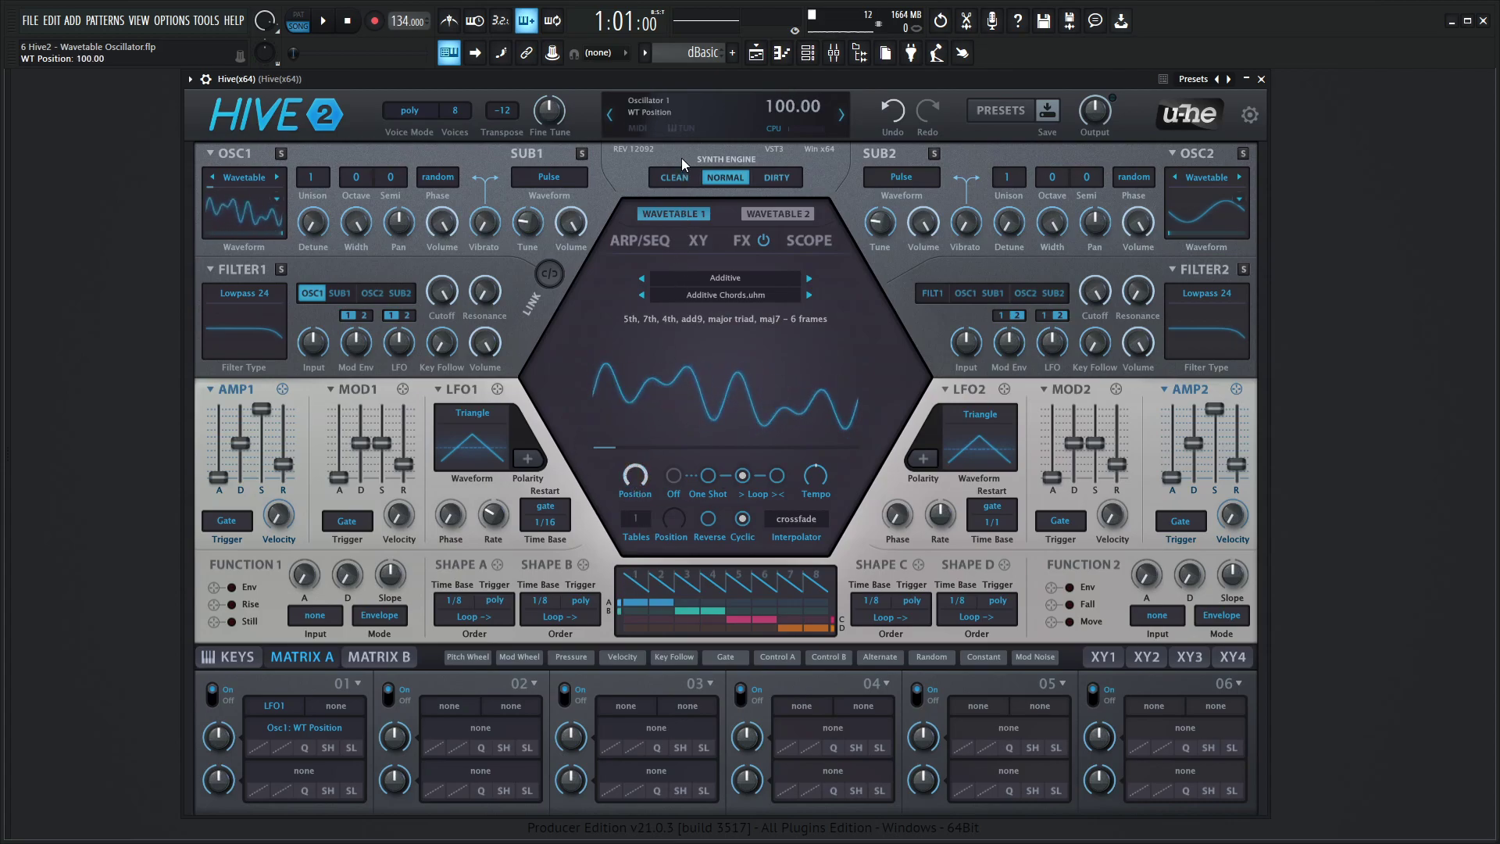
left_click_drag(634, 475, 534, 767)
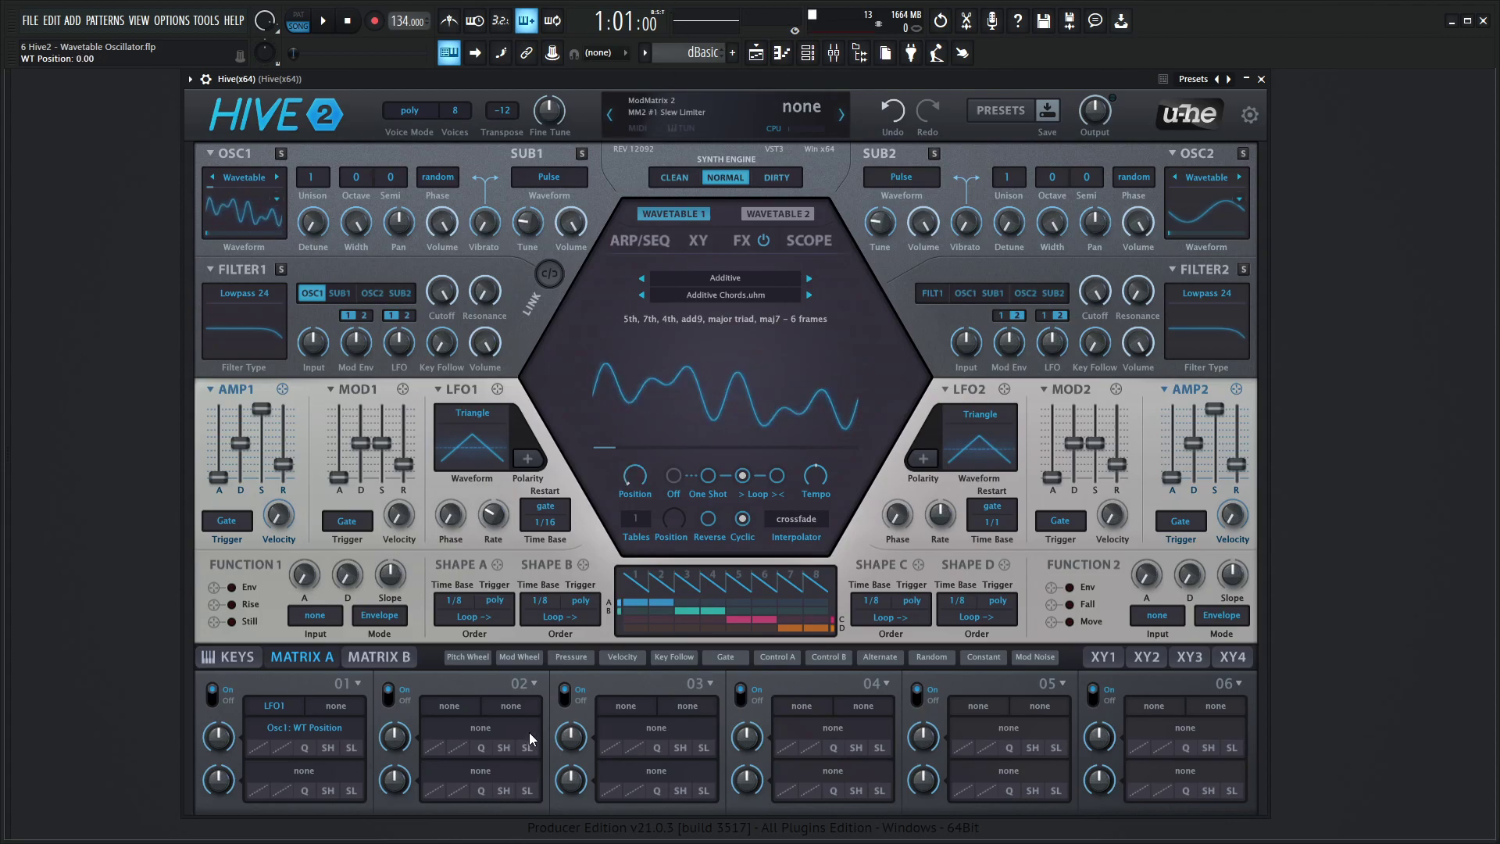
key("q")
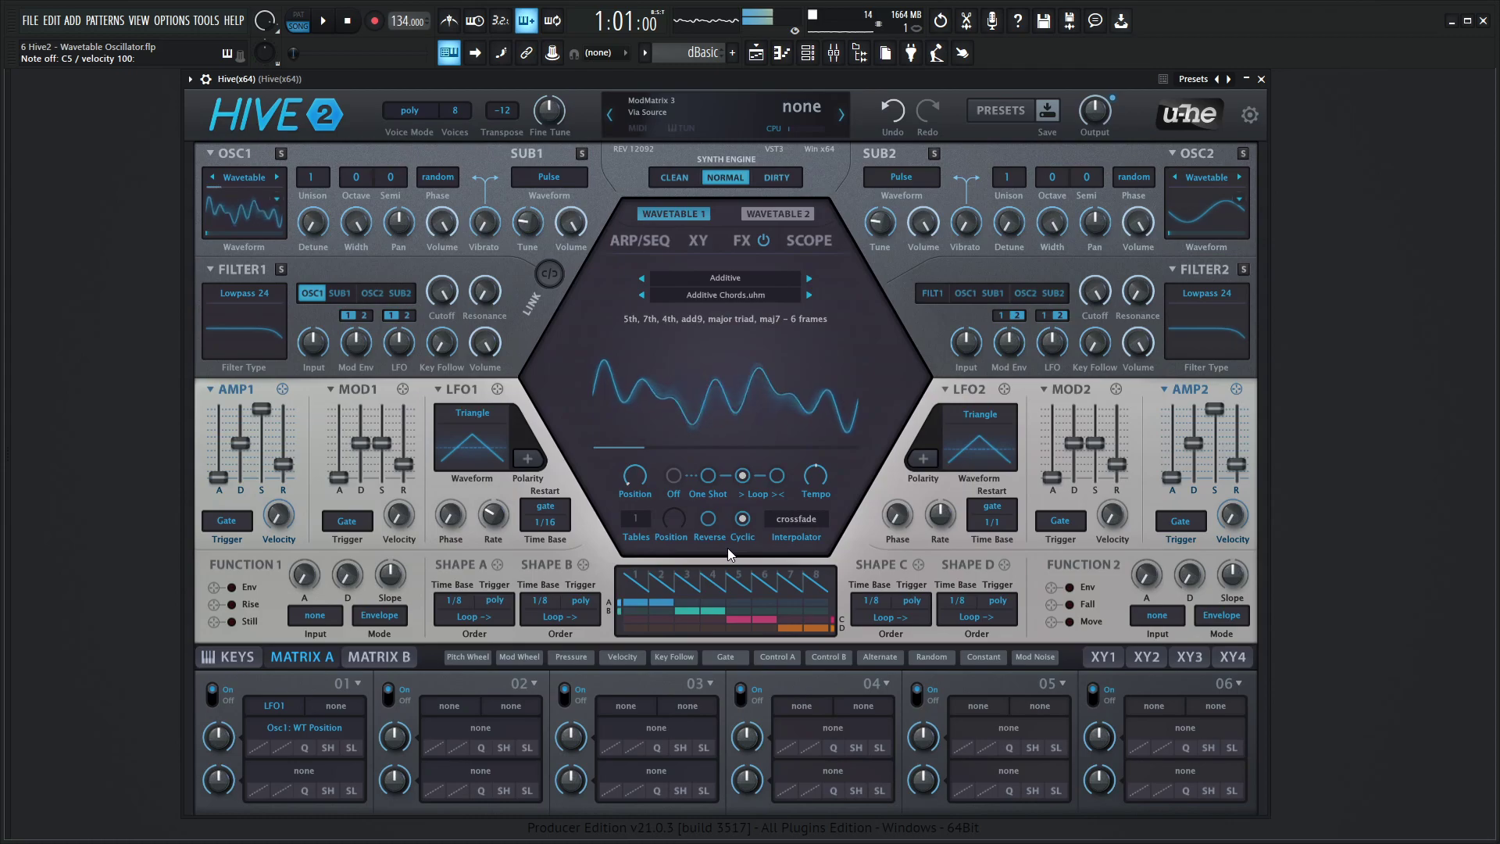
- Load the Bell Sixteen.wav wavetable, set its interpolator to switch, and audition it with a note
left_click(809, 296)
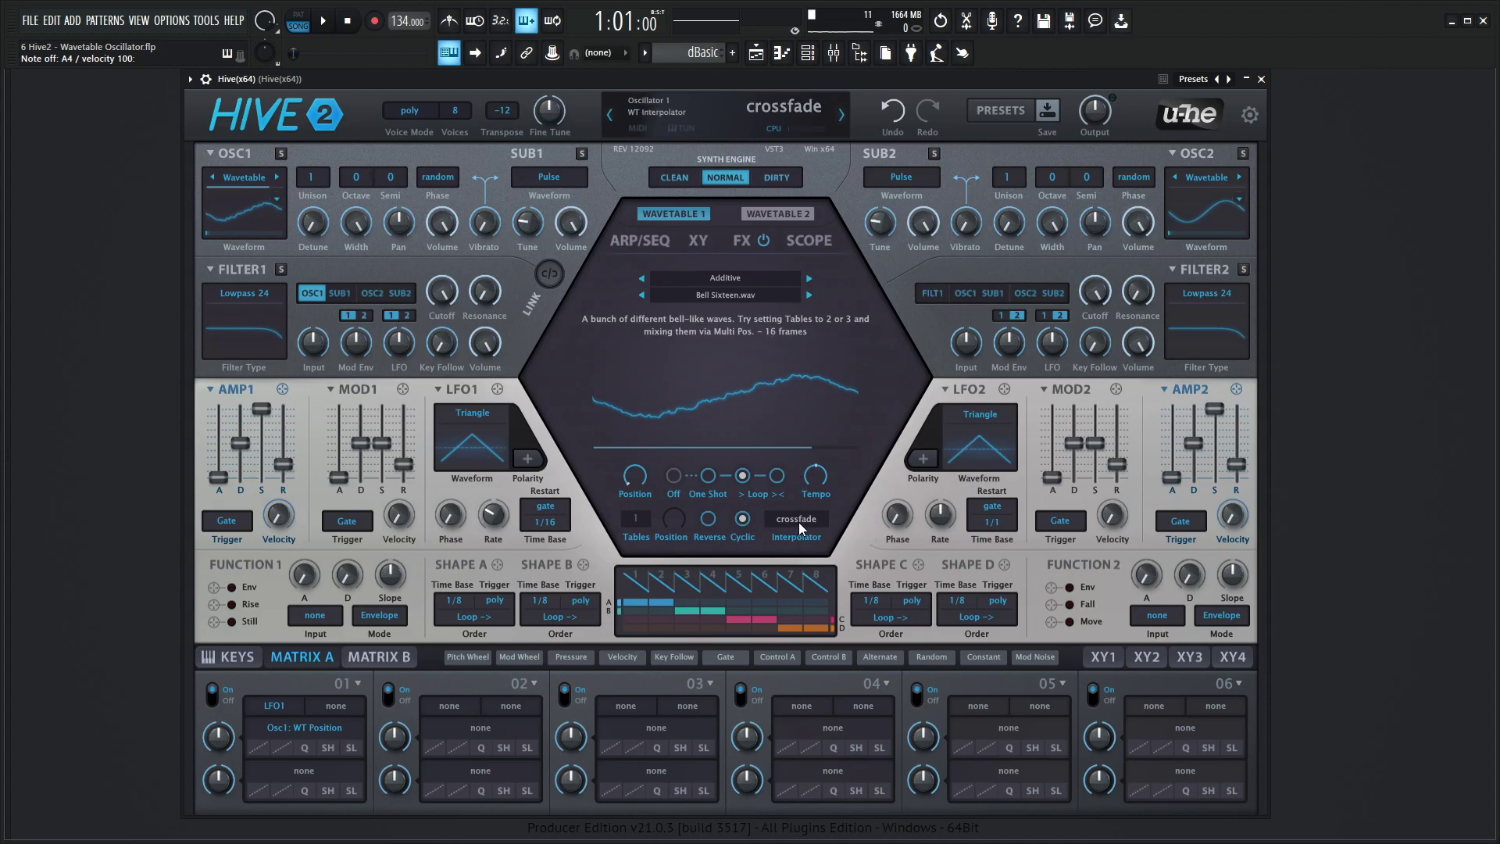
left_click(799, 525)
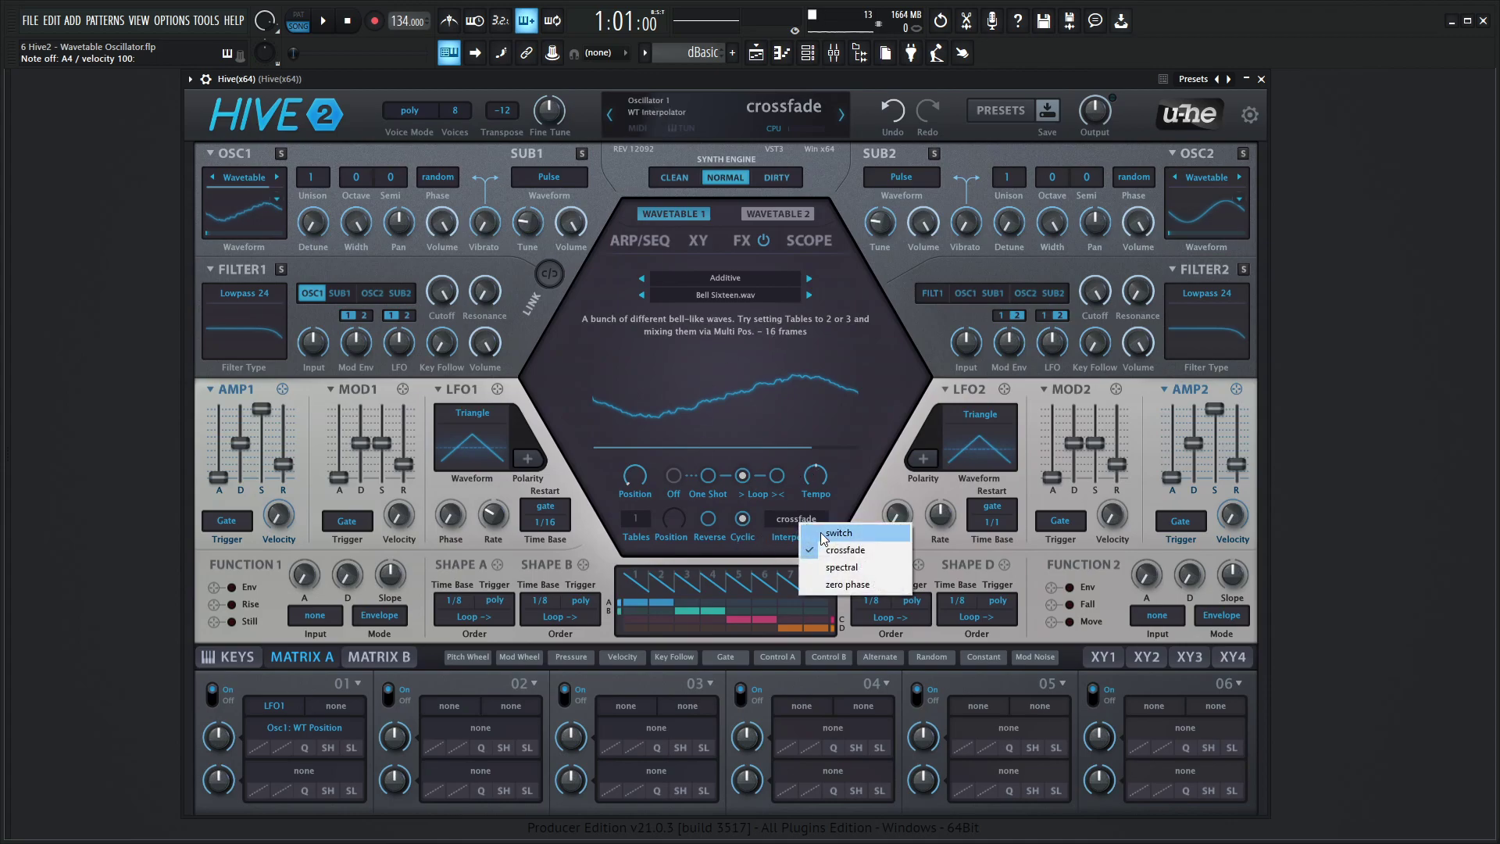
left_click(823, 534)
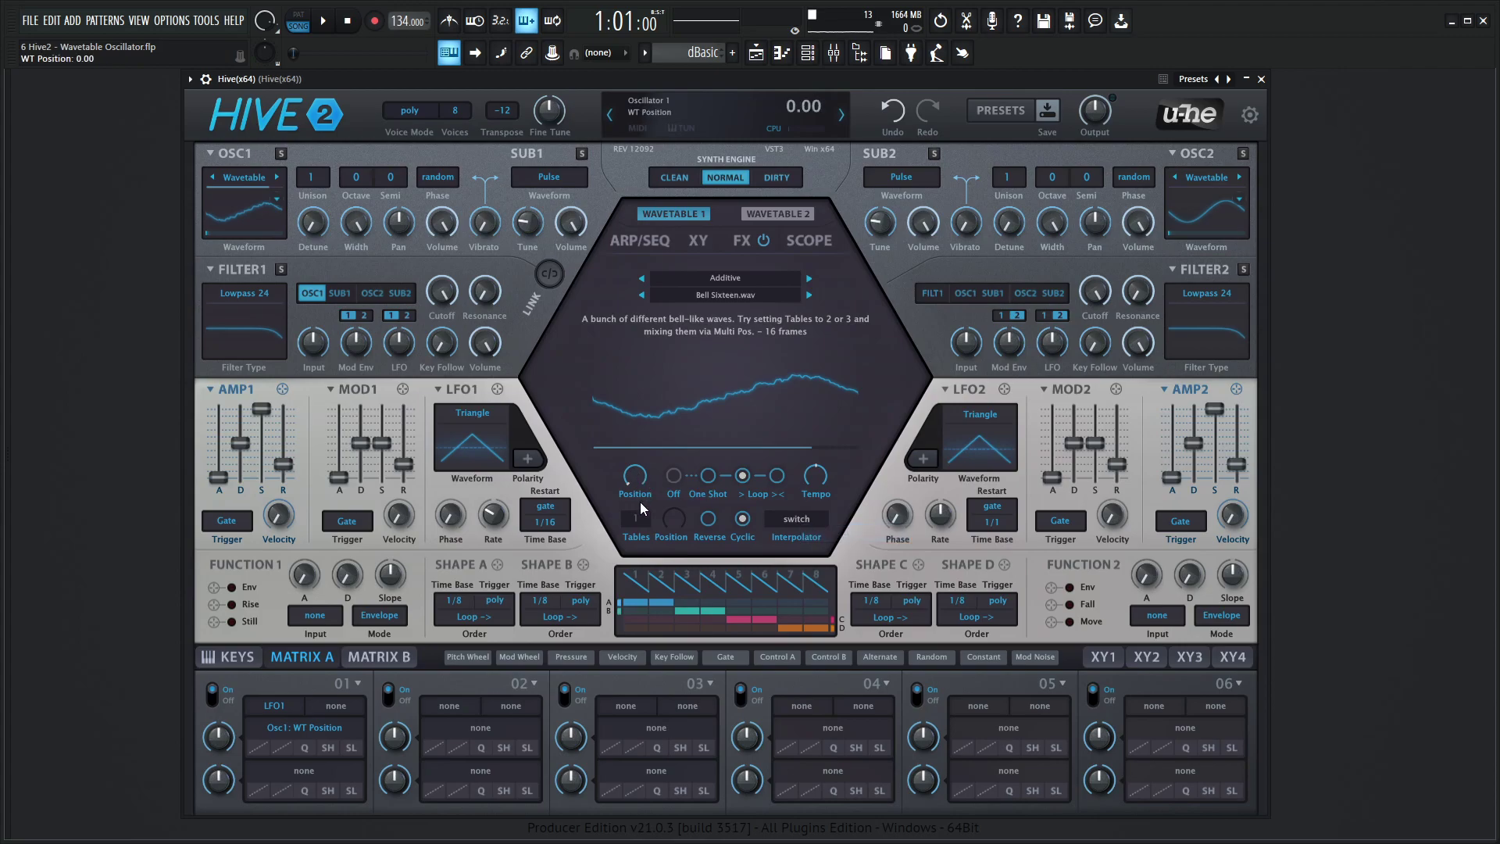
key("n")
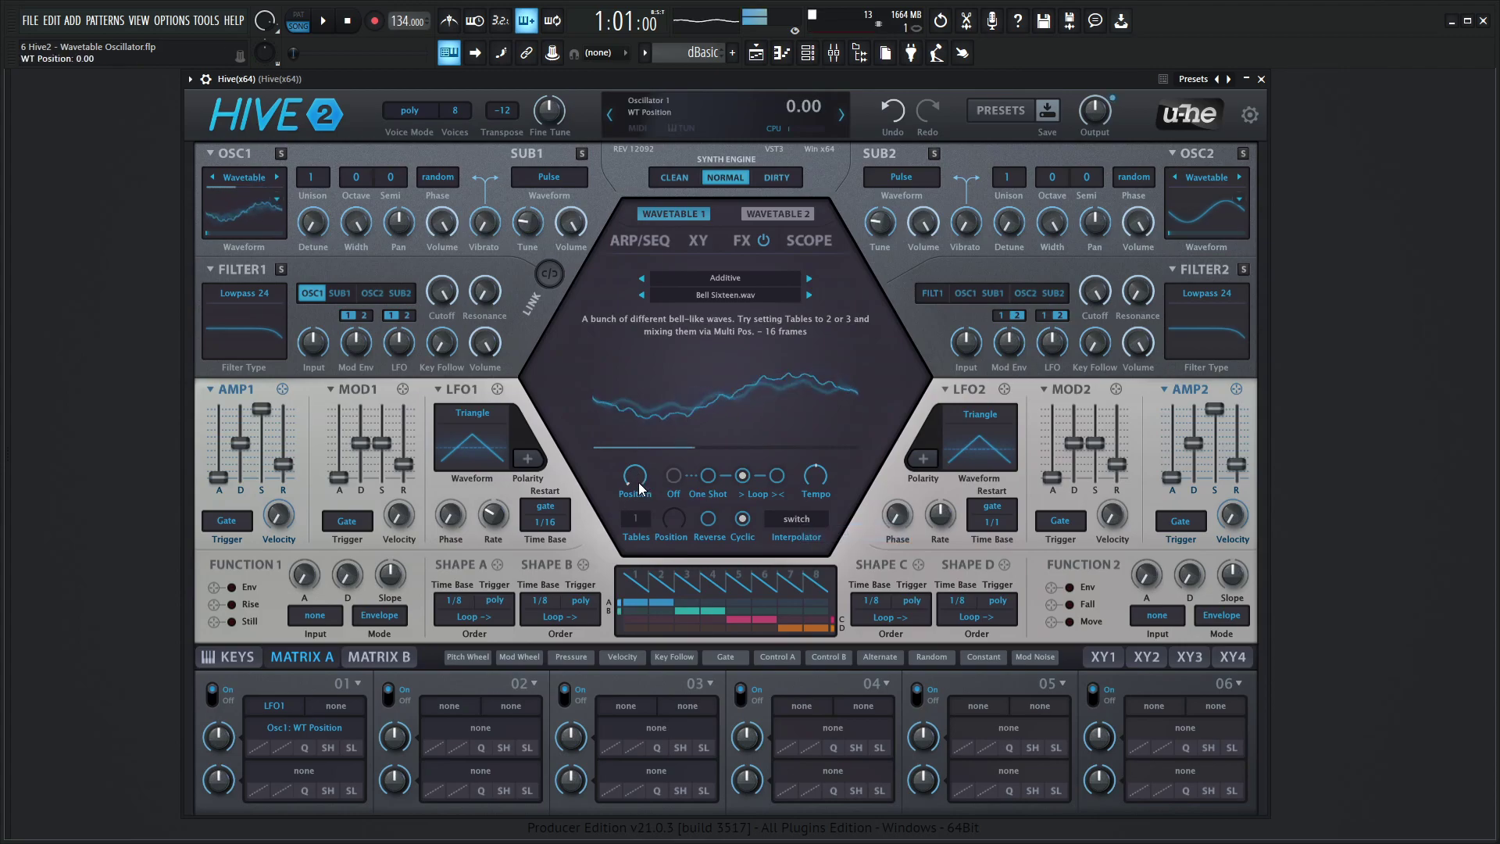
- Turn off Wavetable 1's auto mode and audition manual position changes, trying 31.00 and returning to 0.00
left_click(672, 475)
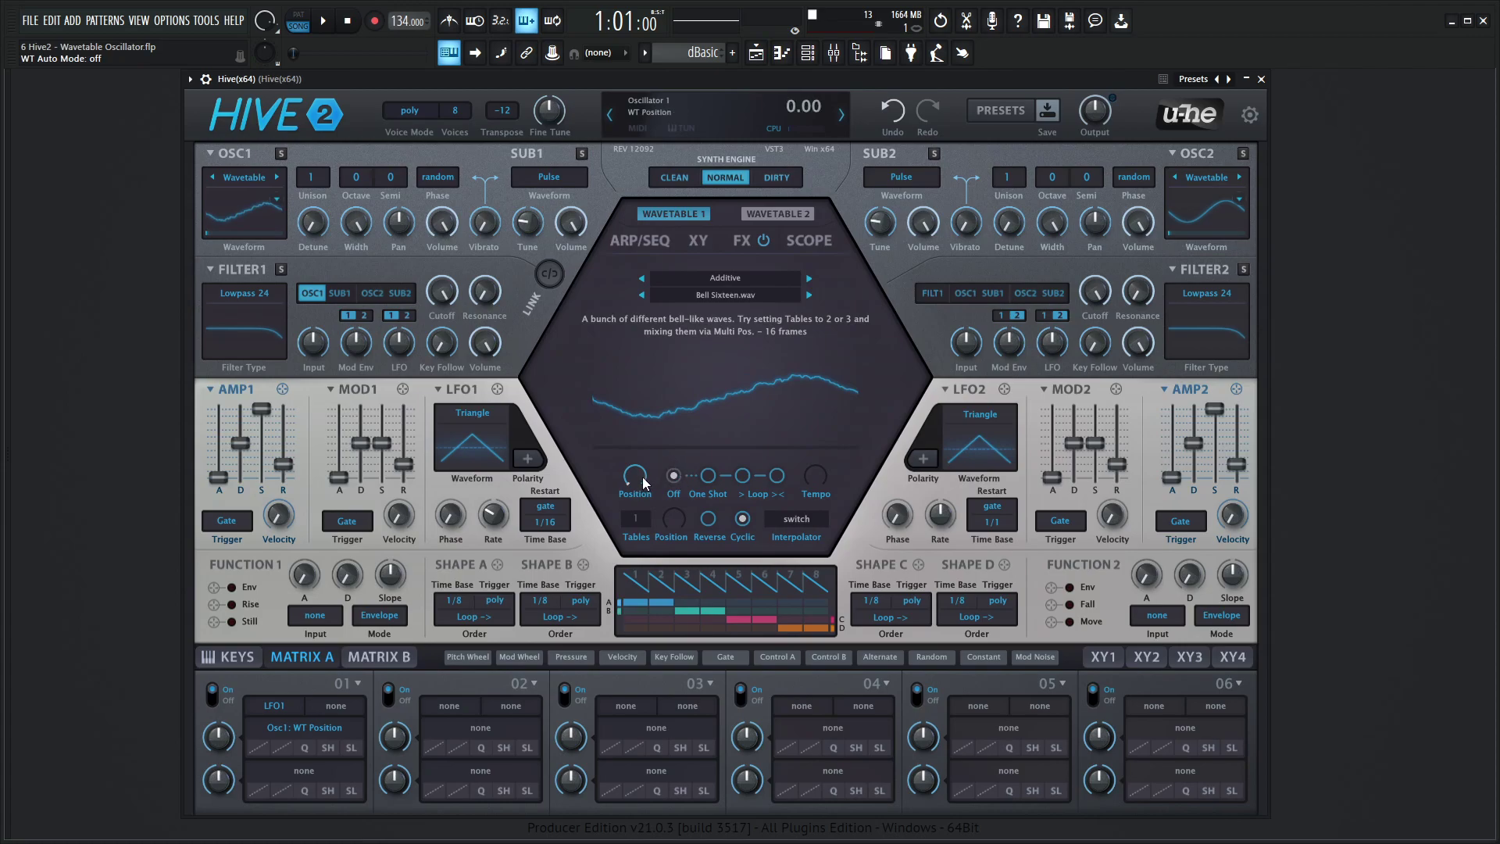
left_click_drag(647, 487, 667, 414)
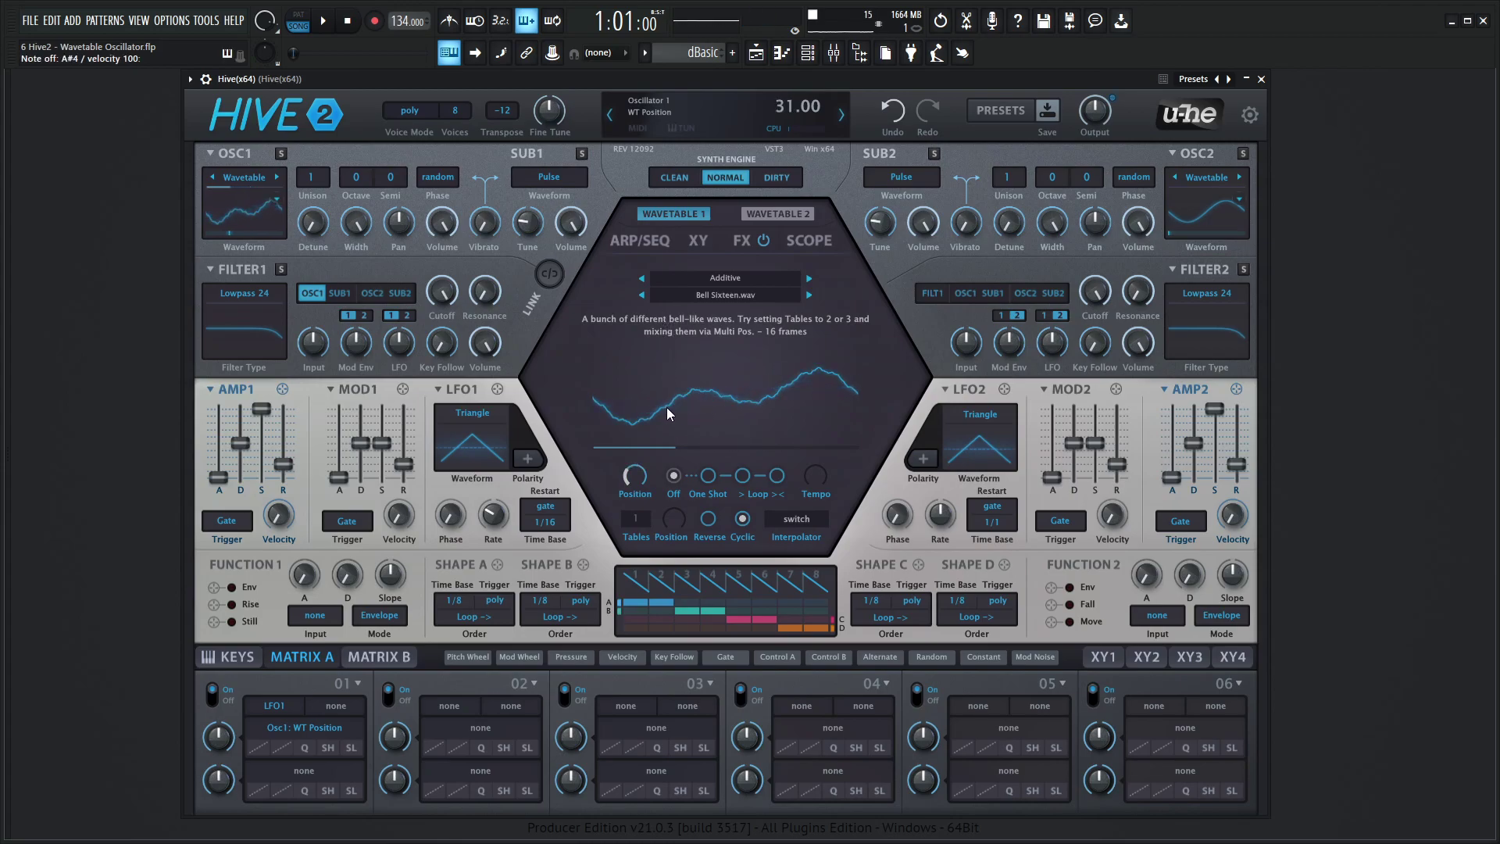
double_click(641, 482)
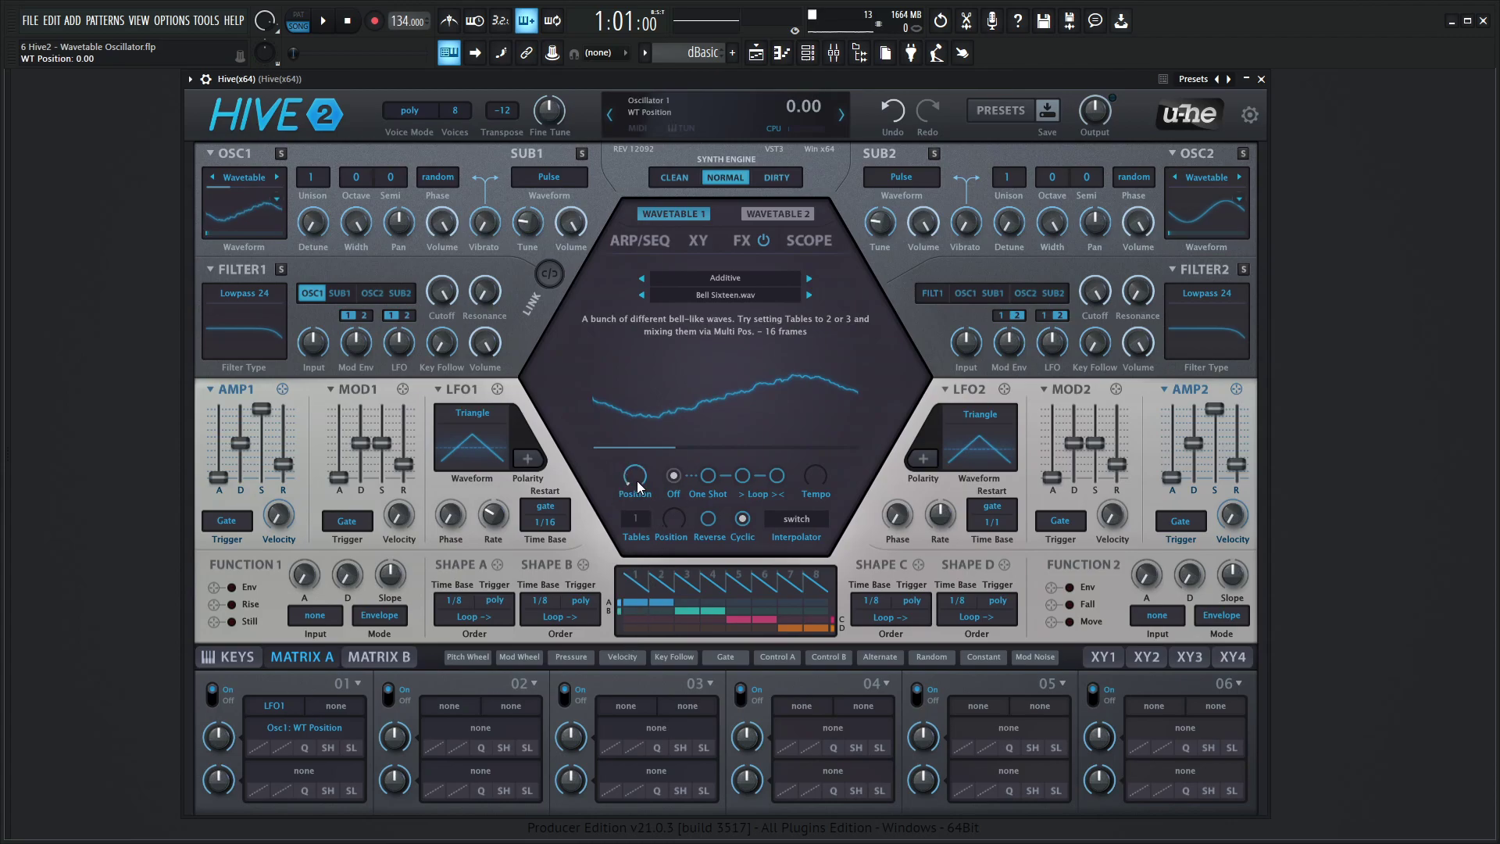
key("j")
left_click_drag(639, 485, 676, 144)
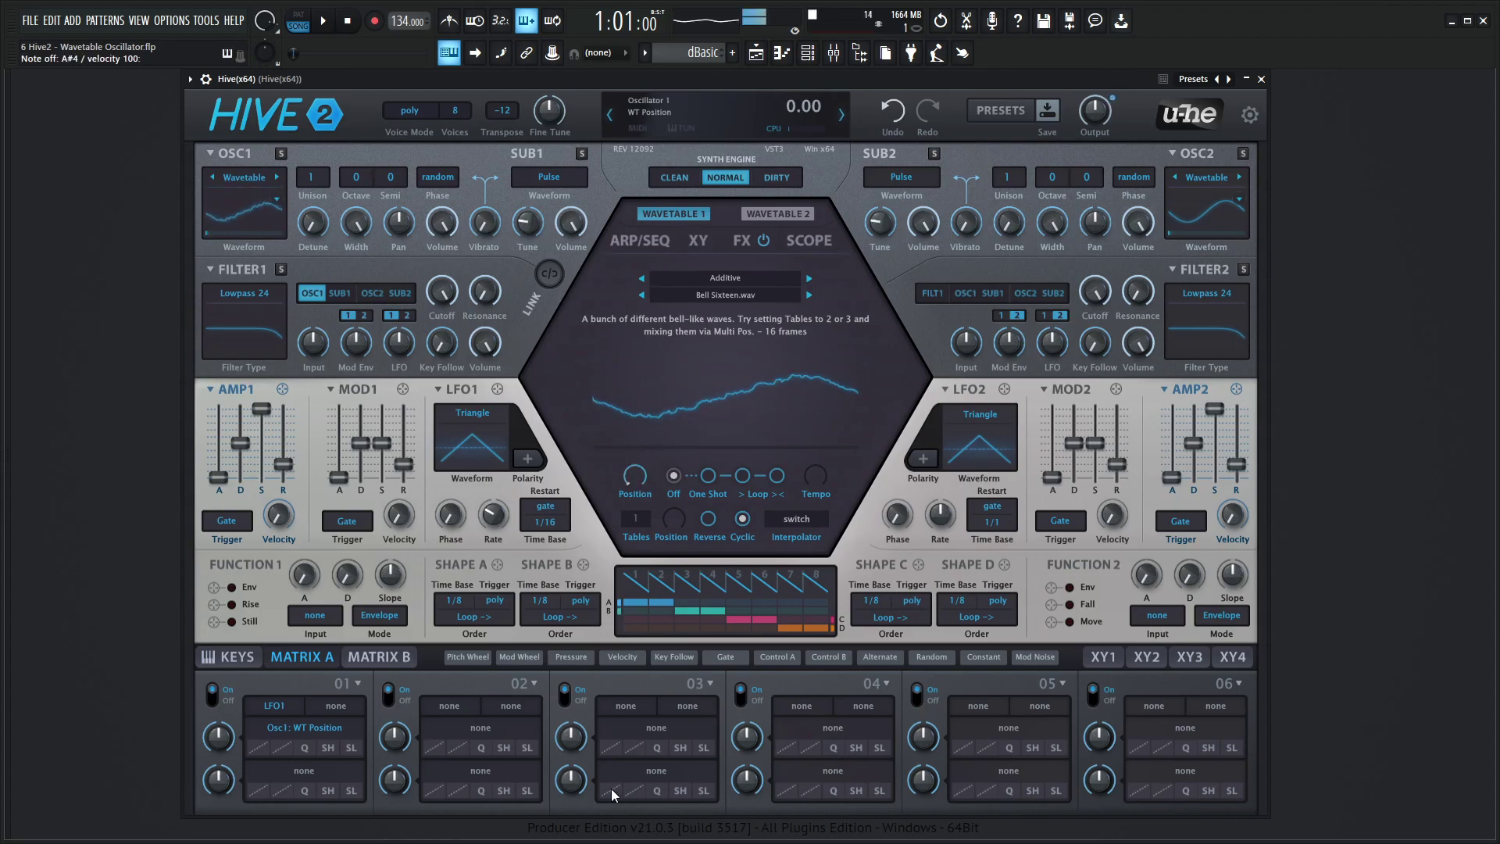
- Disable Cyclic for Wavetable 1 and set its number of tables to 2, keeping the position at 0.00
left_click(743, 525)
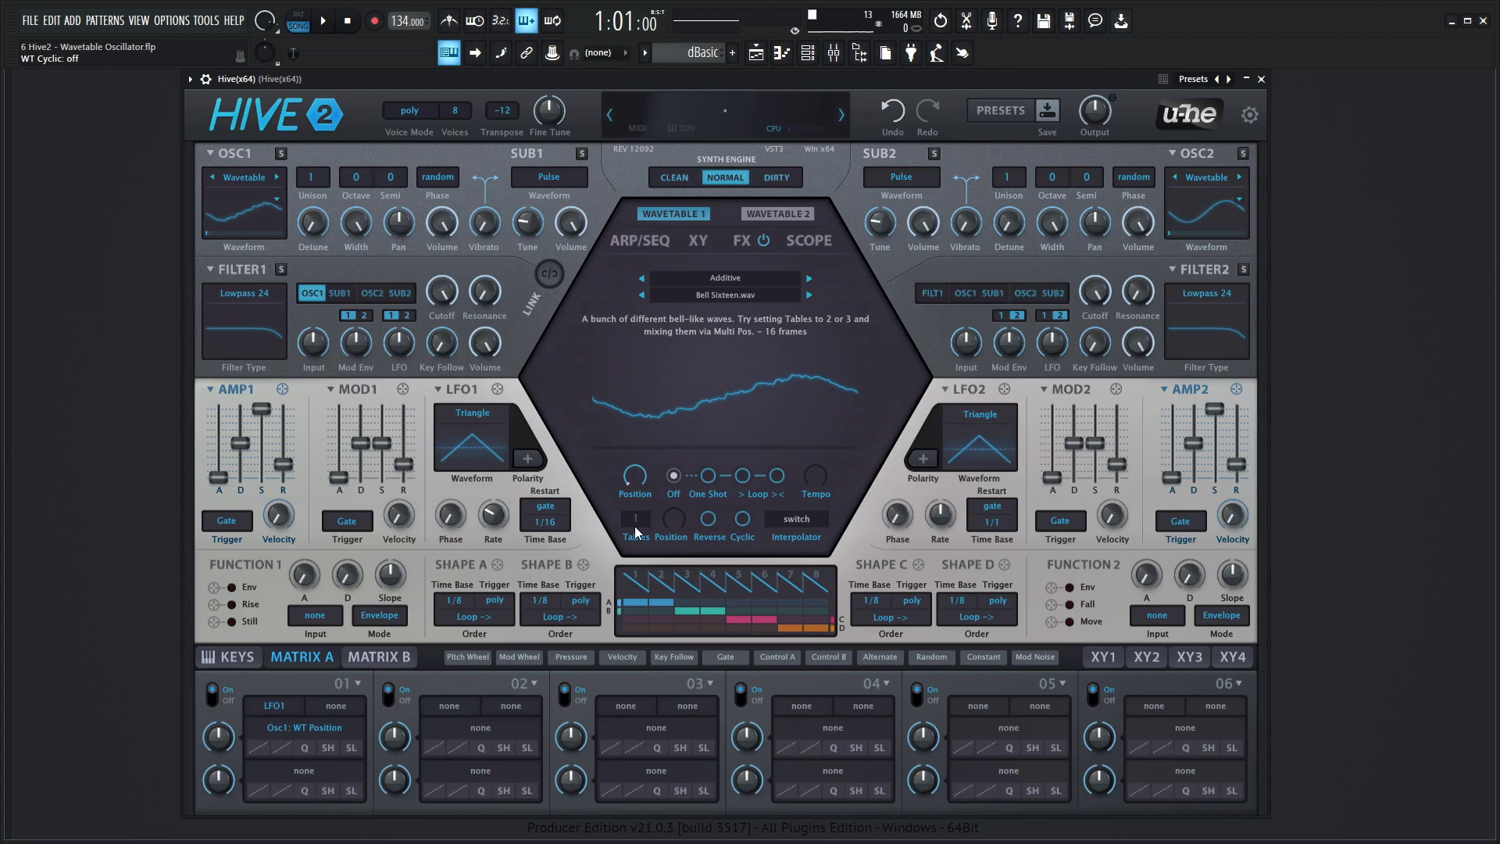
left_click_drag(638, 476, 586, 759)
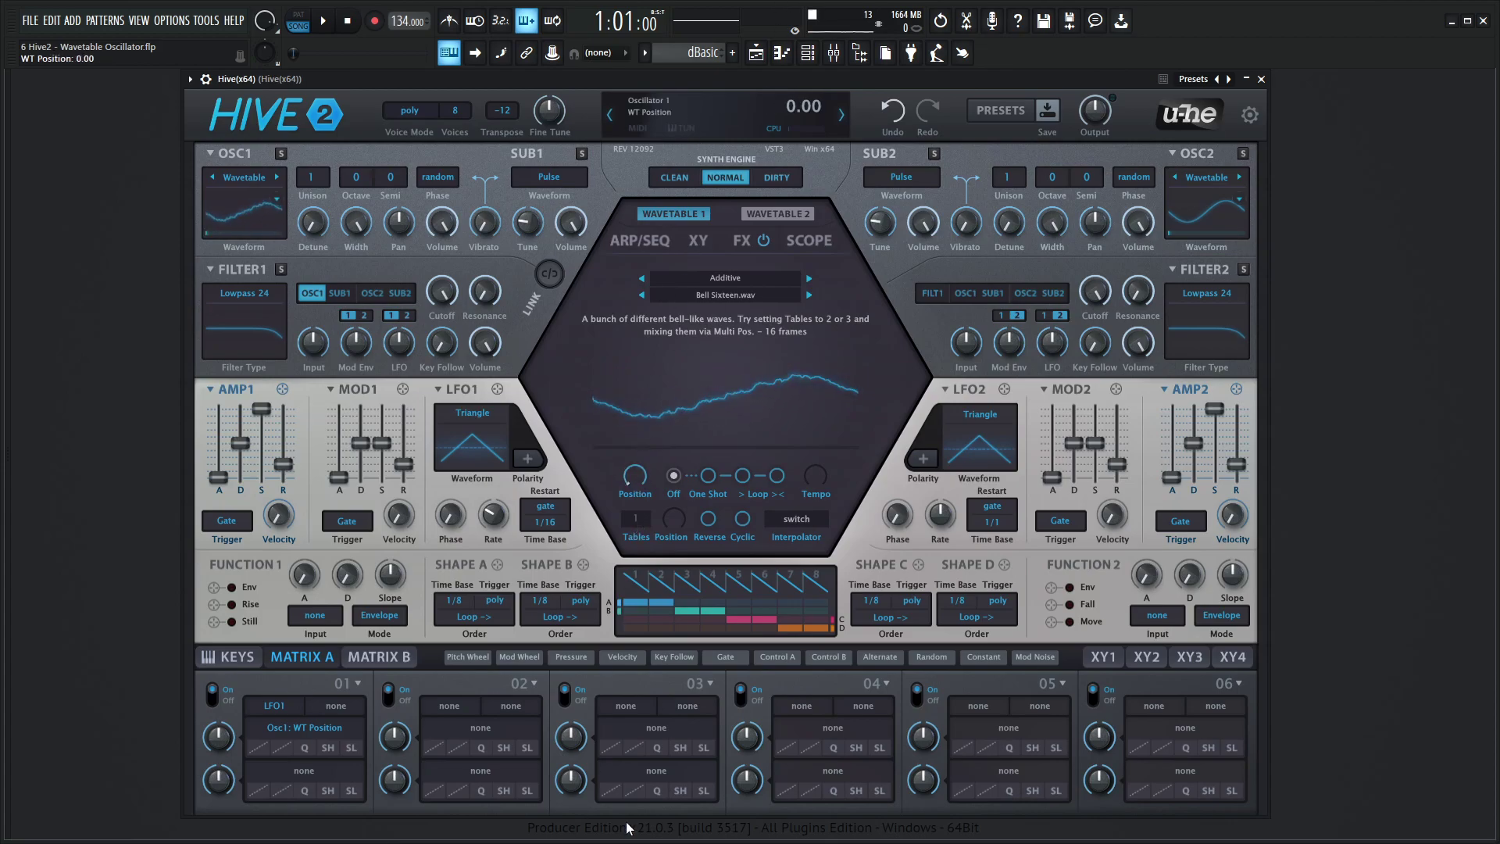
left_click(637, 518)
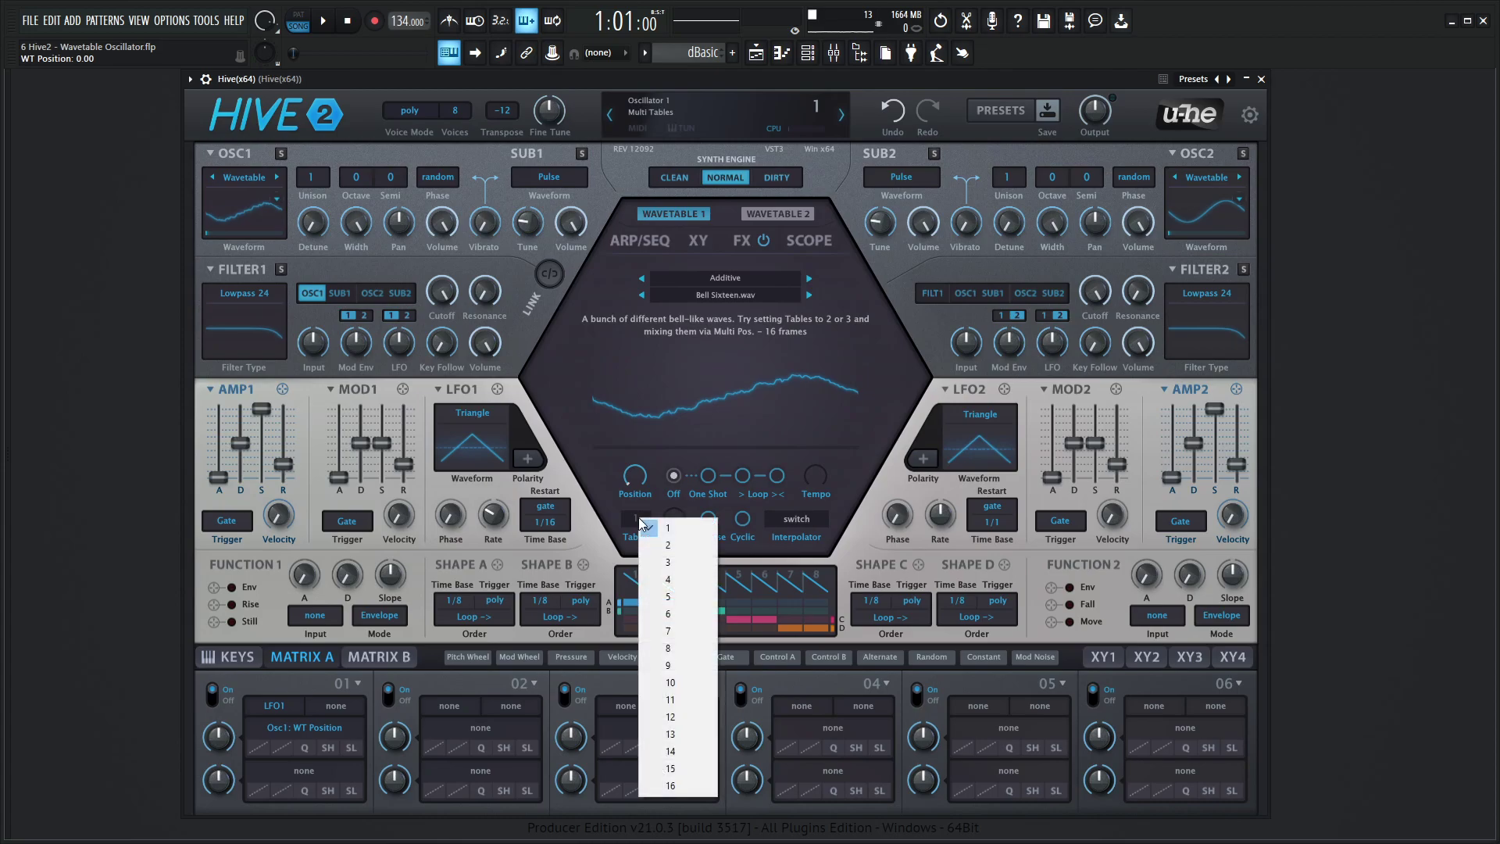
left_click(676, 545)
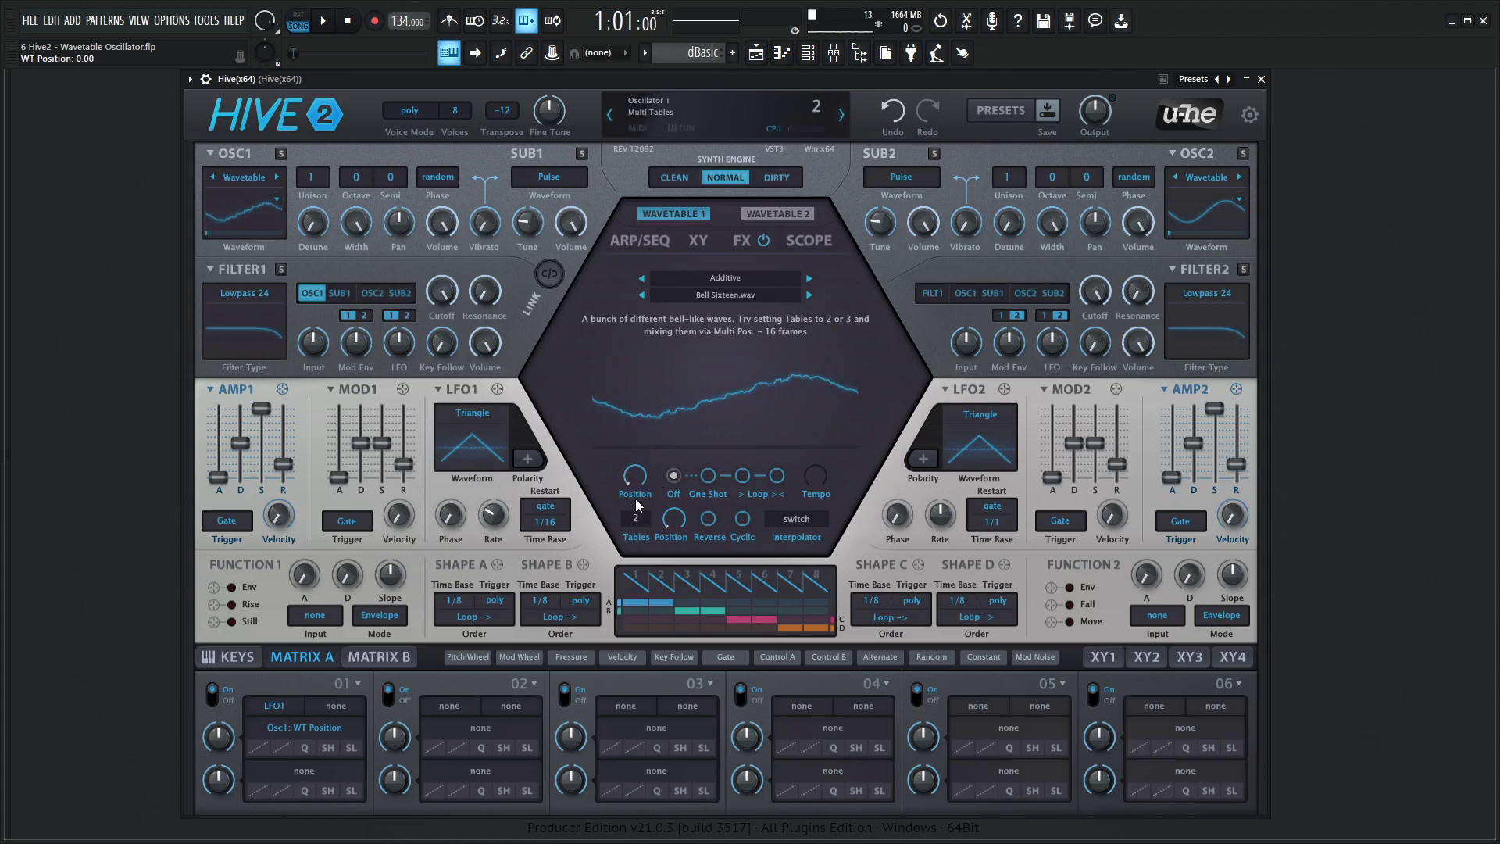
- Sweep the Wavetable 1 position up to 100.00 and back to 0.00 with two tables active
left_click_drag(637, 483, 657, 227)
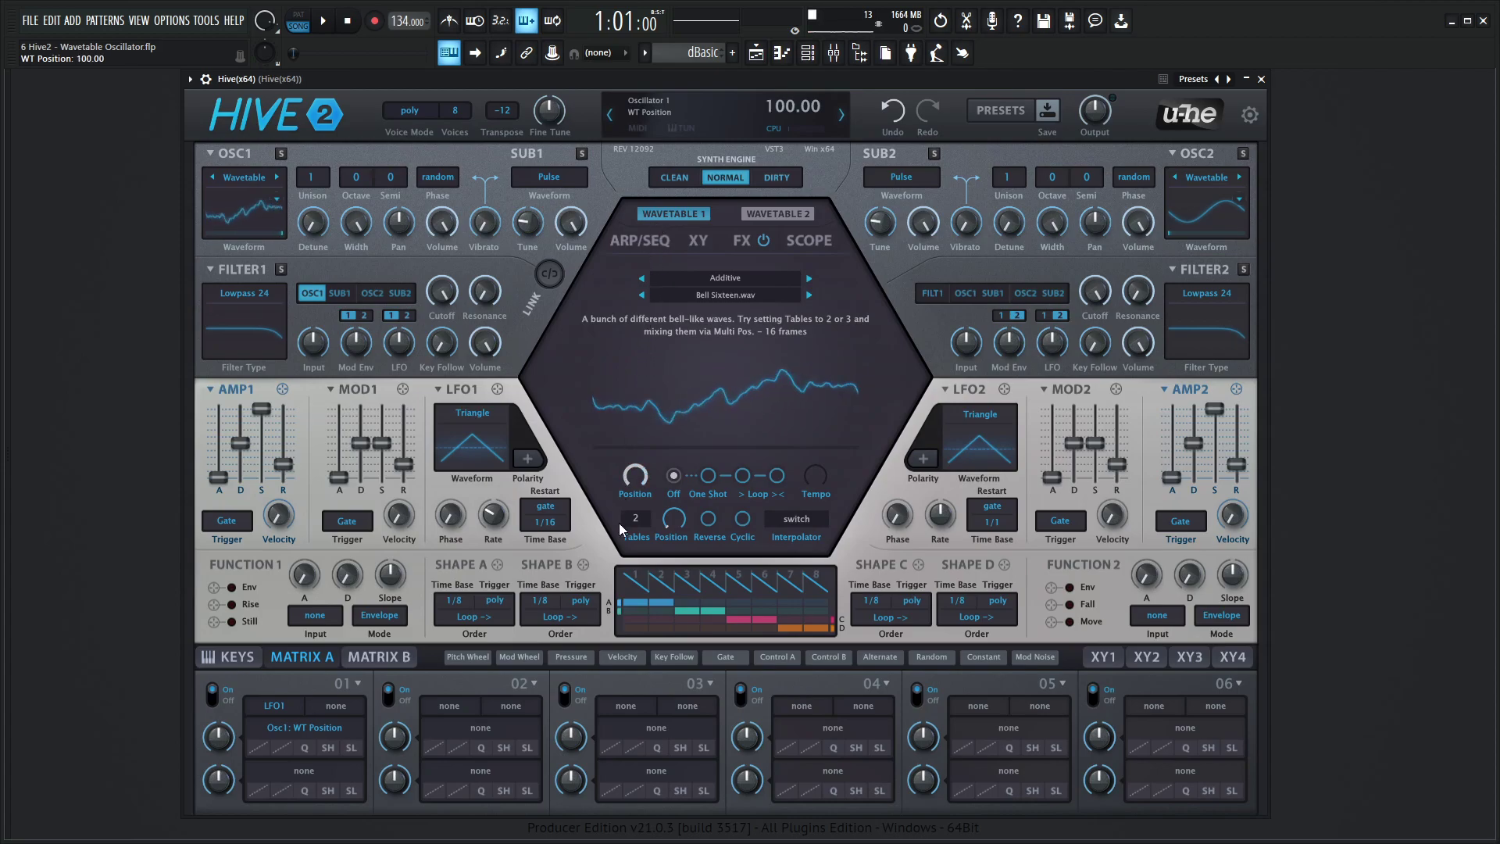
left_click_drag(641, 483, 633, 738)
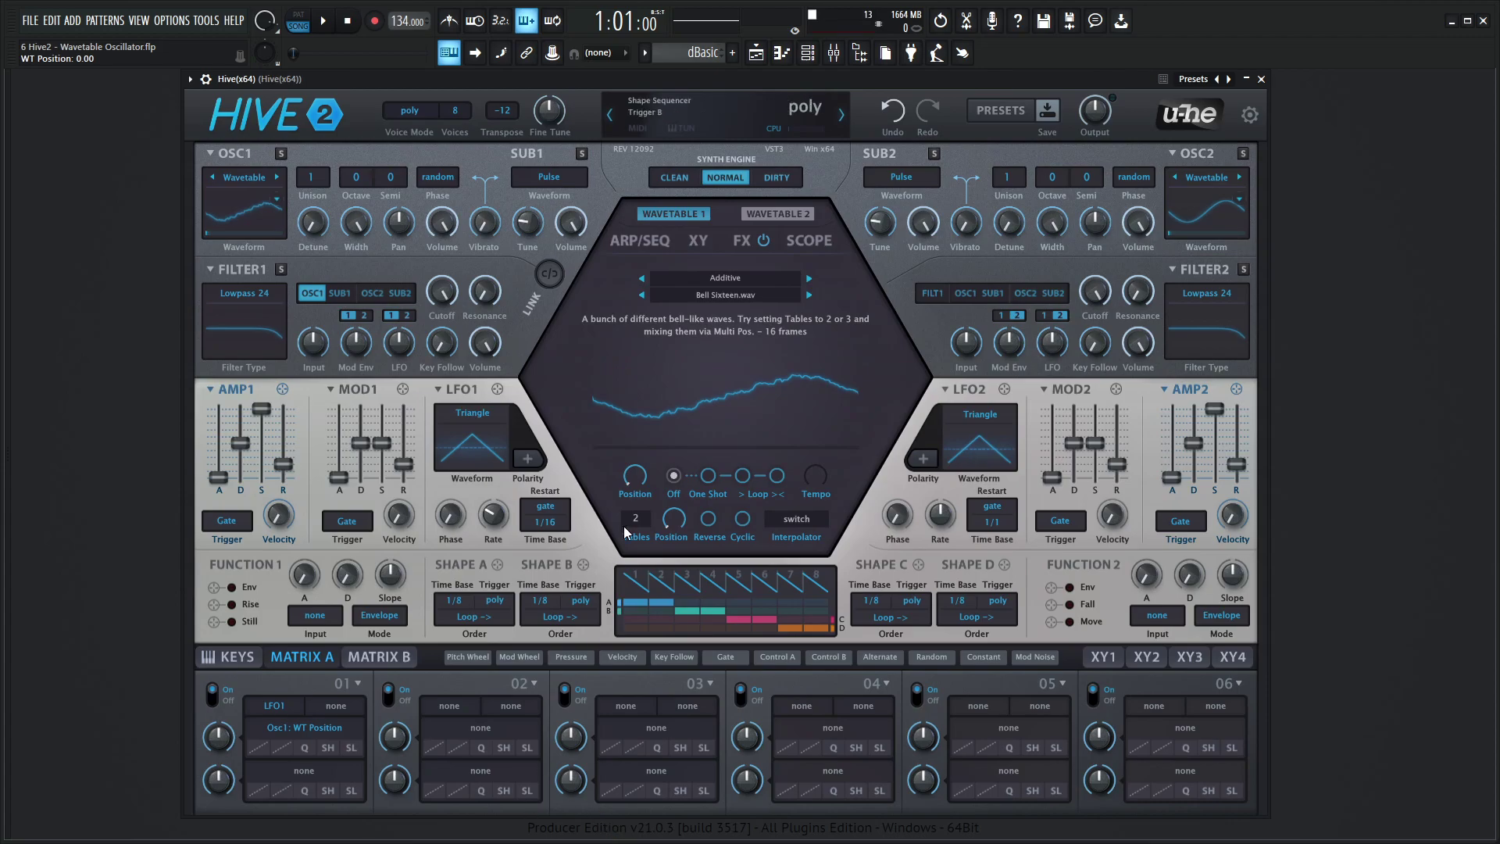
left_click_drag(635, 475, 643, 513)
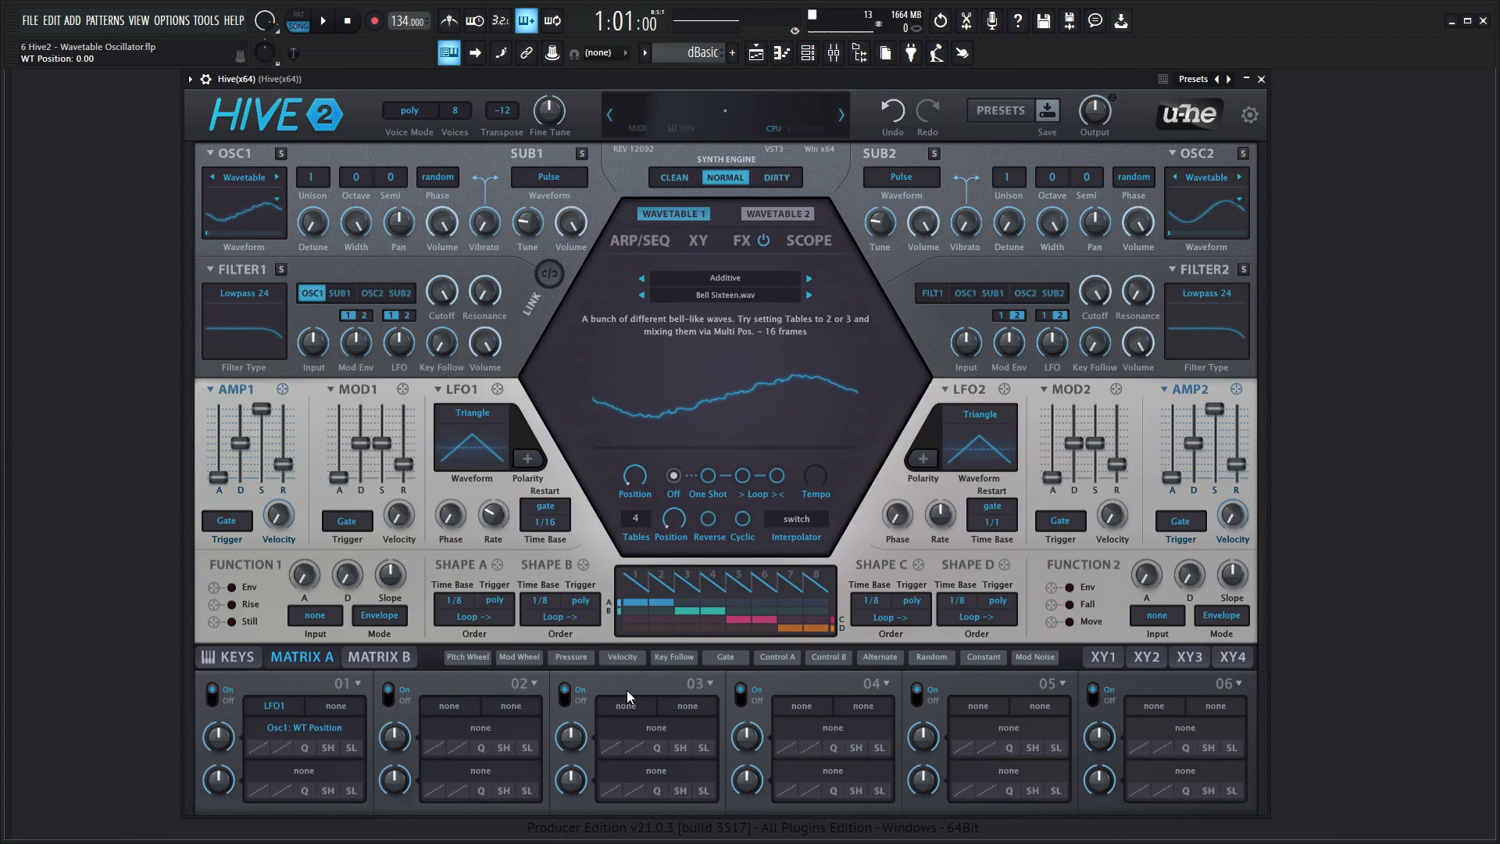
- Audition different multi-table positions for Wavetable 1 with four tables, trying 39.00, 14.00 and 47.00
left_click_drag(674, 518, 670, 485)
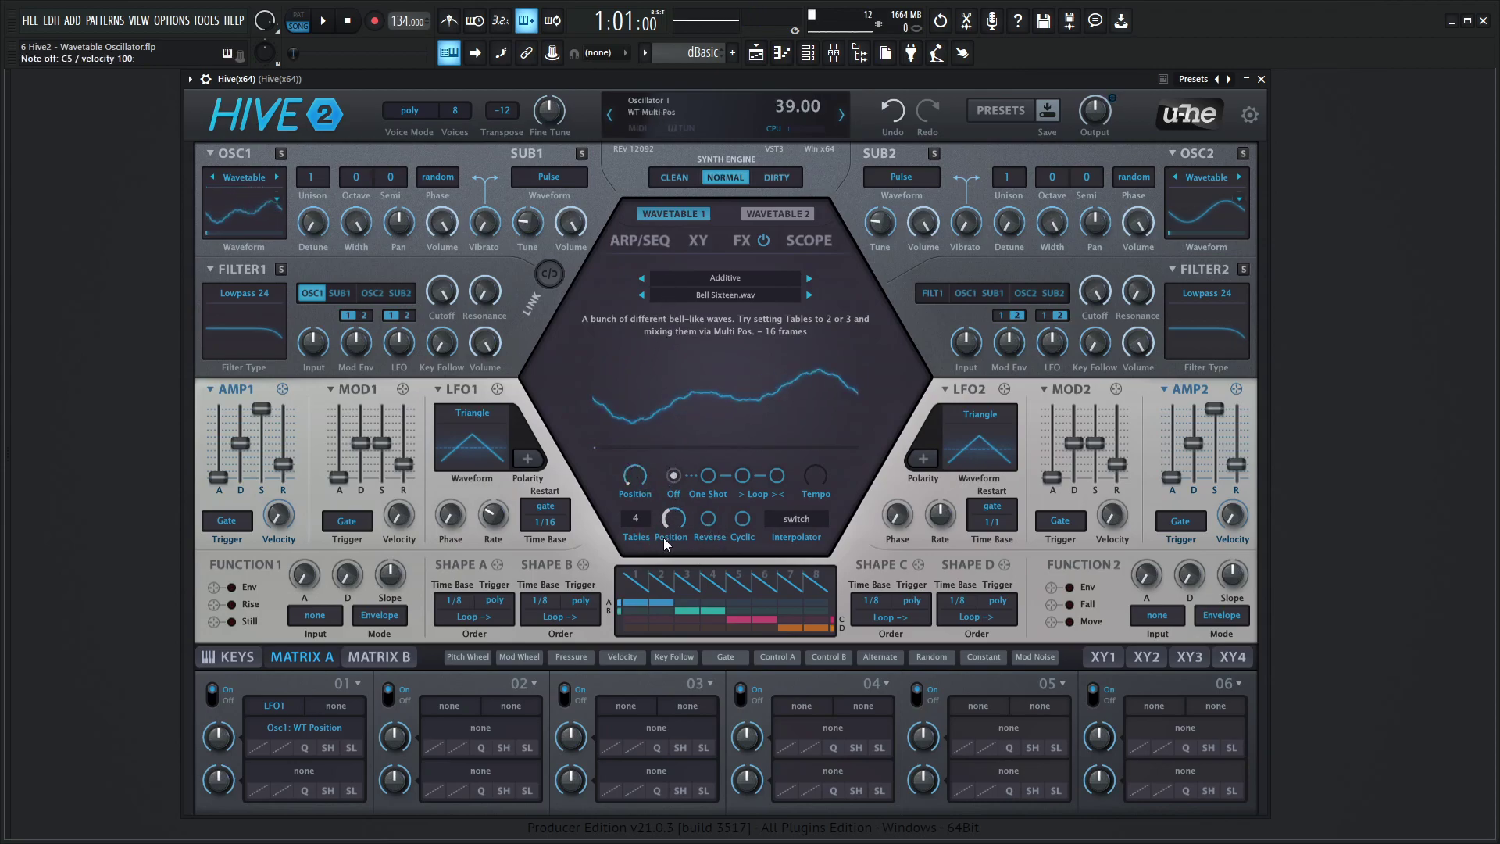
left_click_drag(674, 536, 675, 552)
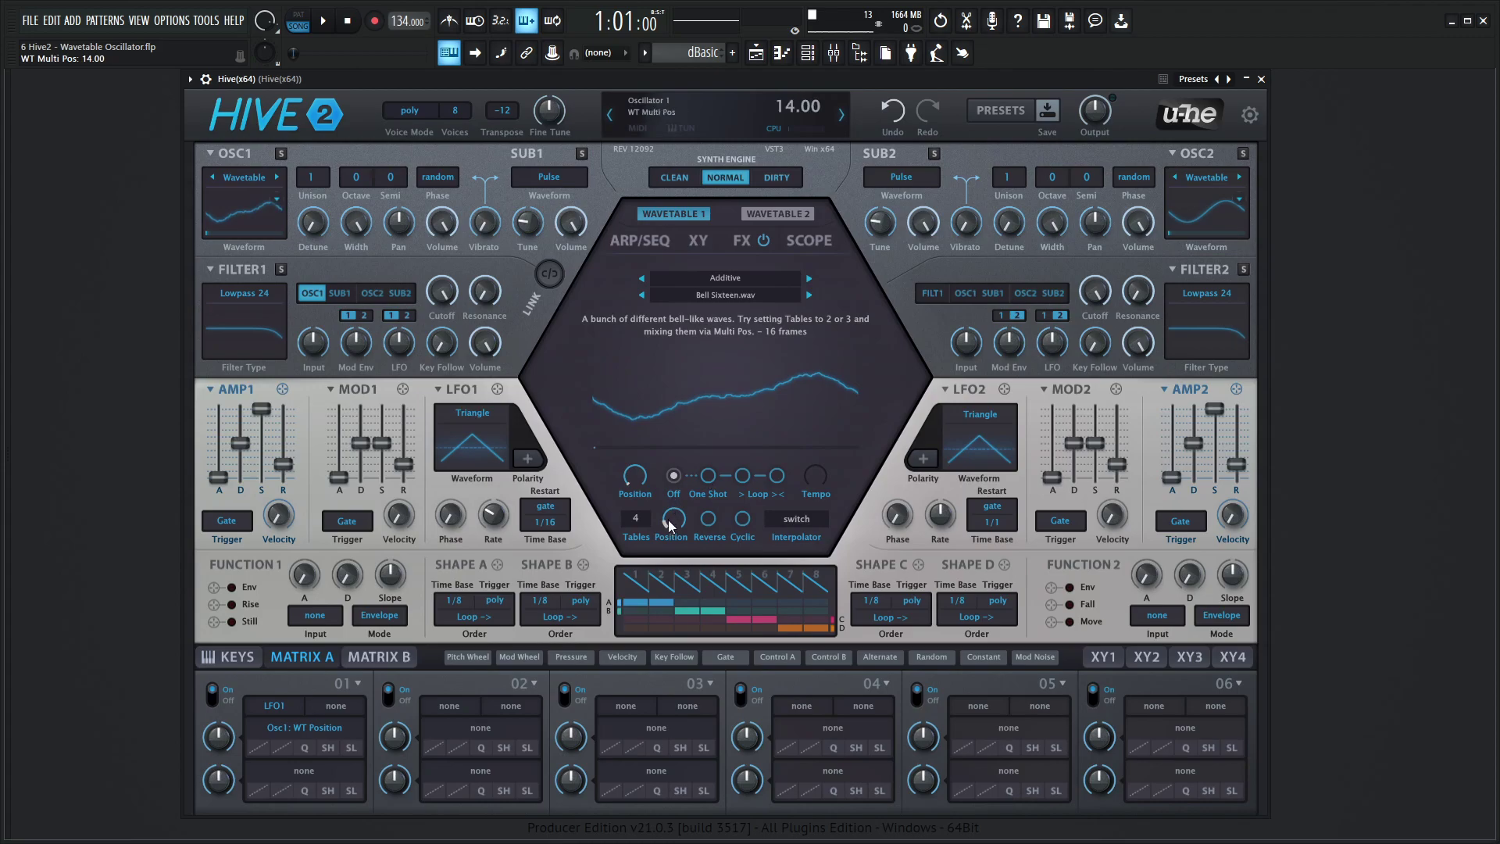
left_click_drag(674, 518, 692, 423)
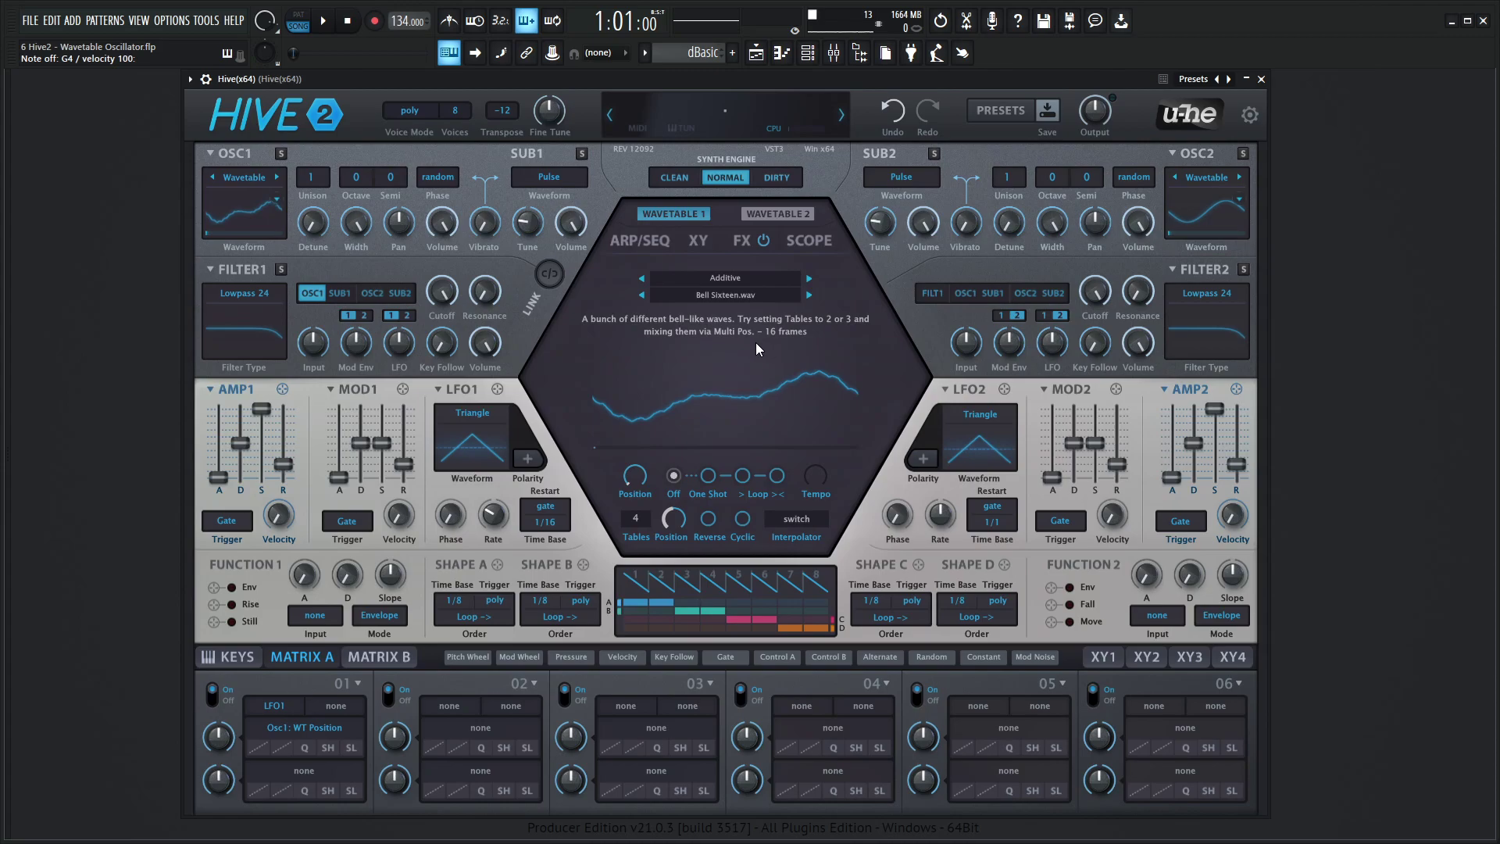
left_click(635, 519)
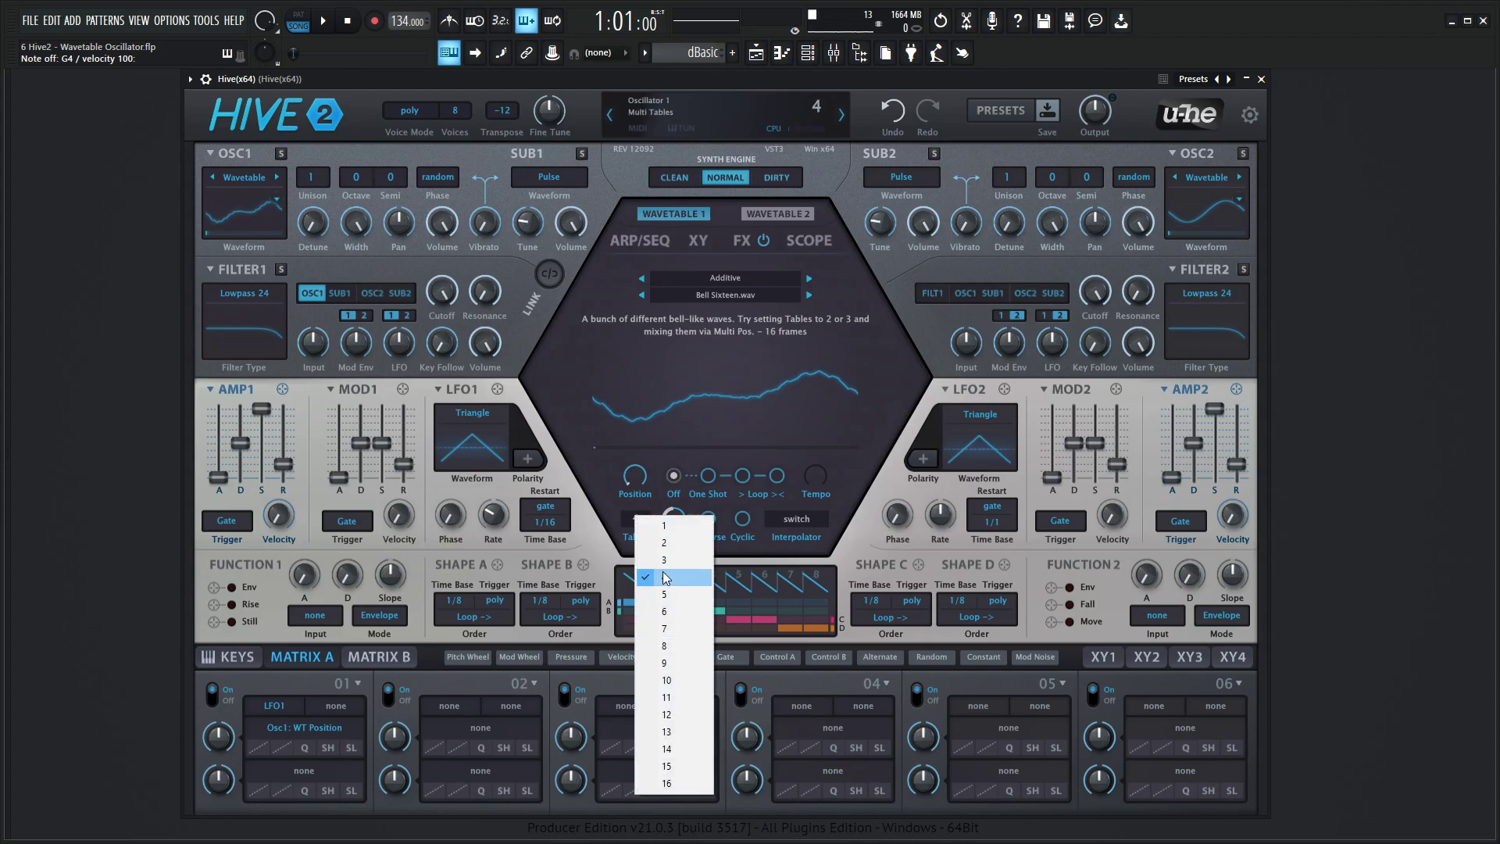
left_click(751, 412)
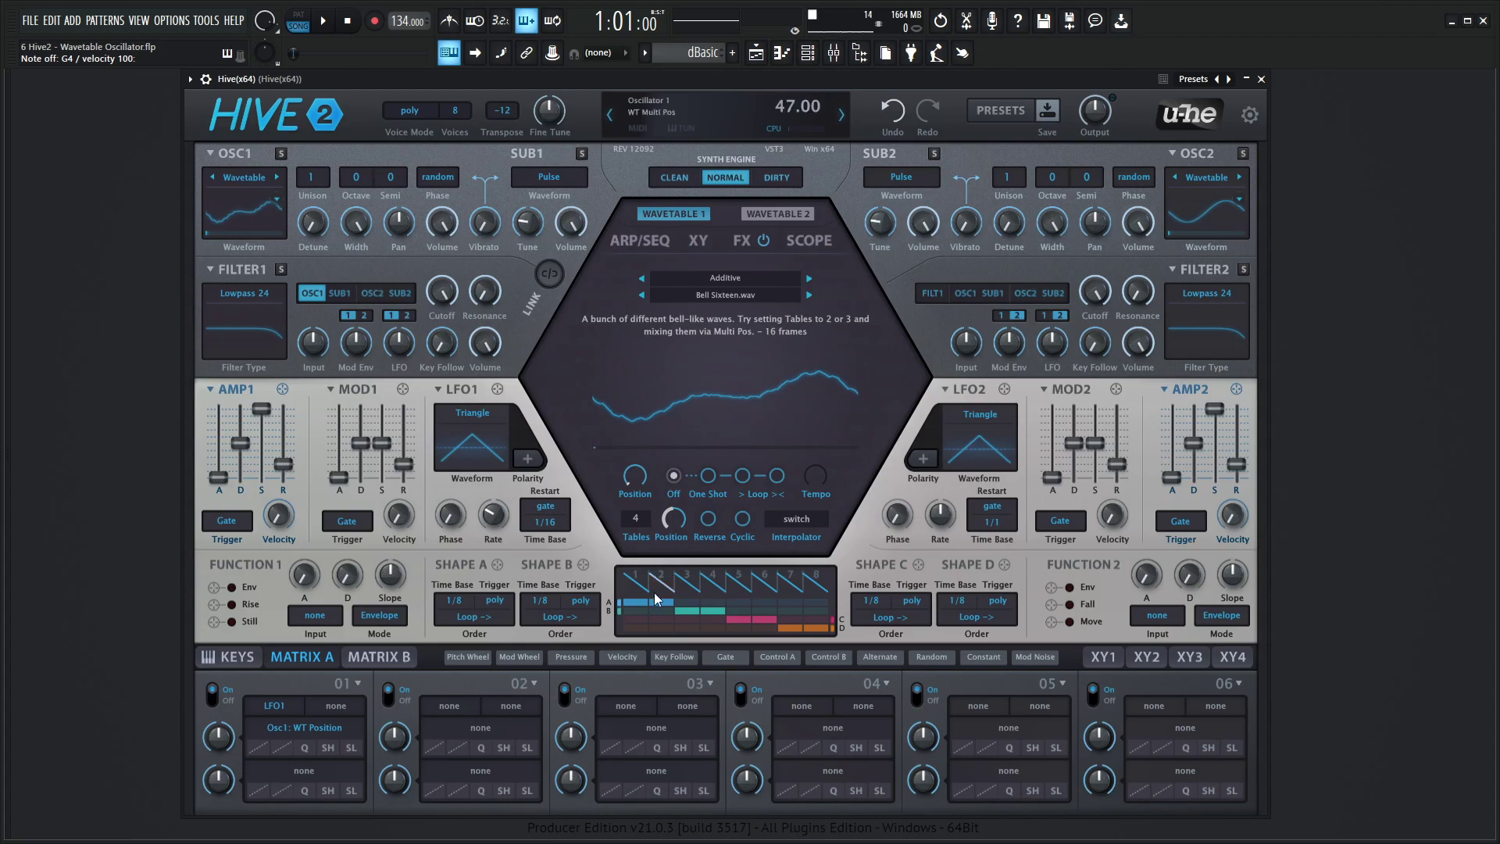
- Try a multi-table position of 25.00 with the Wavetable 1 position at 30.00, and return the multi-table position to 0.00
left_click_drag(672, 518, 698, 564)
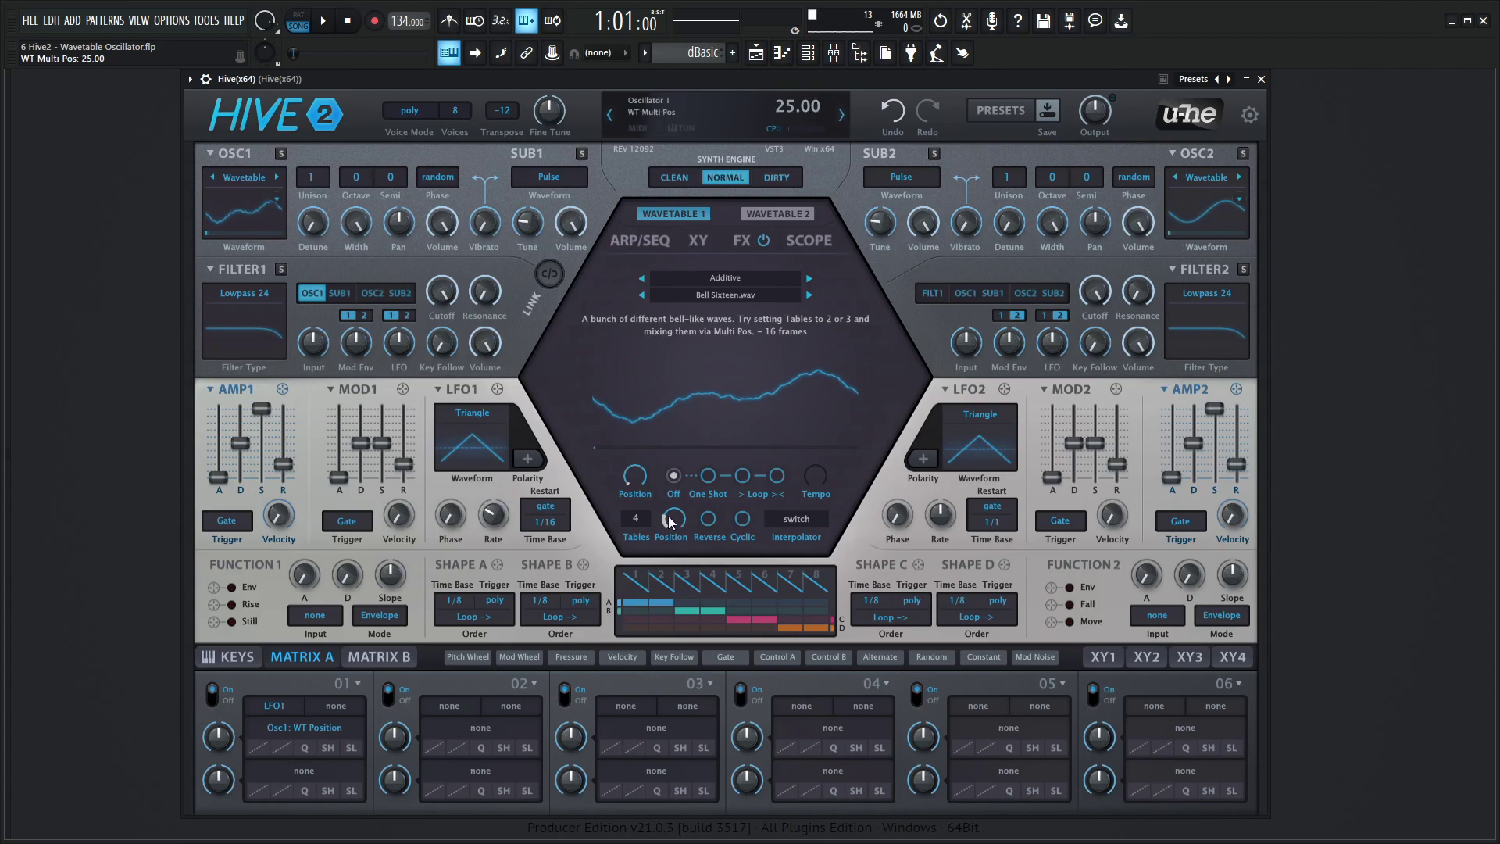
left_click_drag(634, 475, 640, 439)
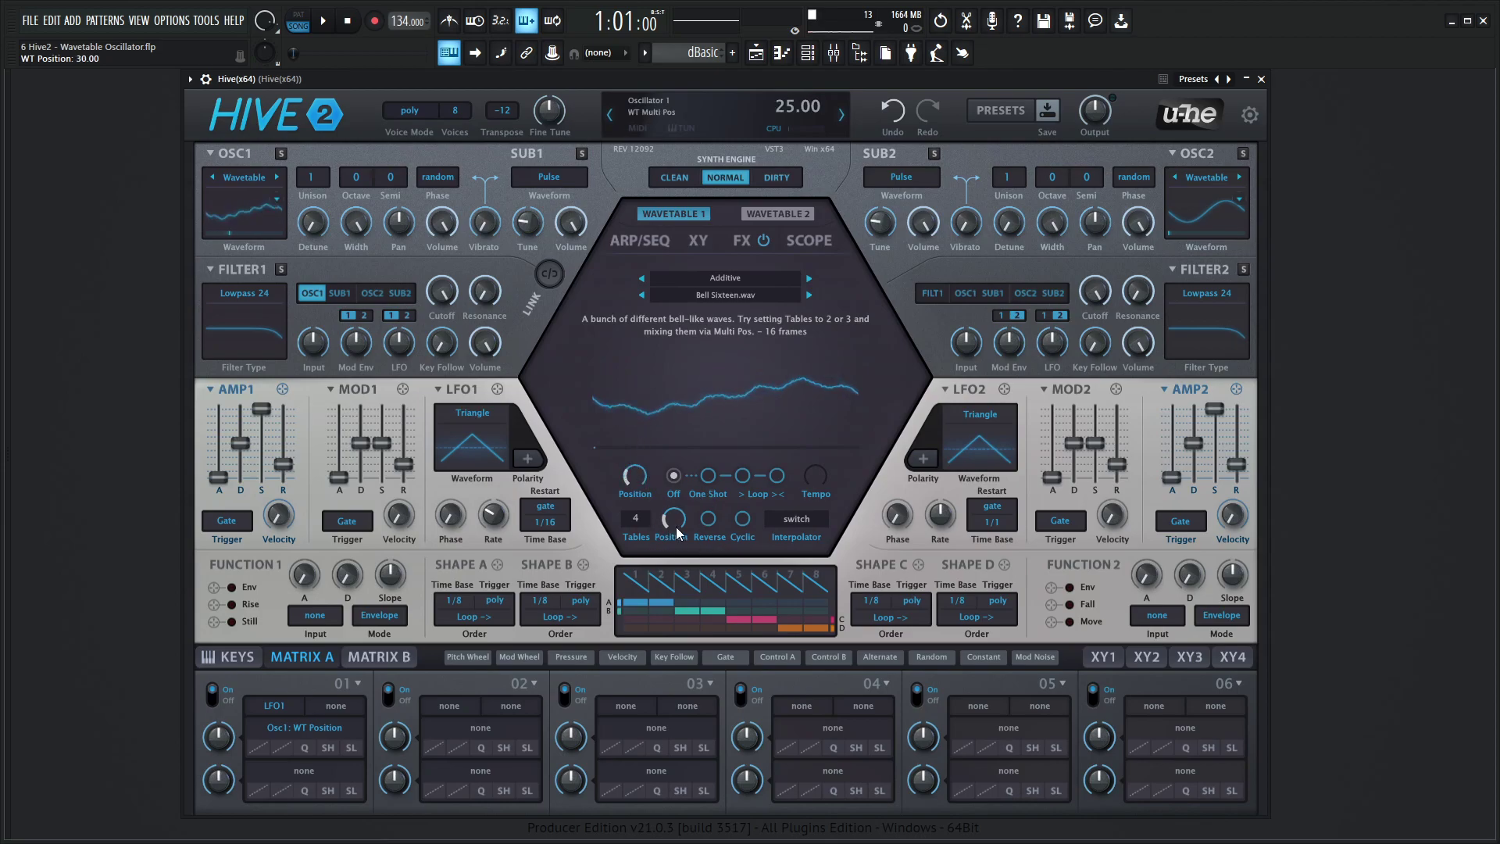
left_click_drag(677, 527, 700, 617)
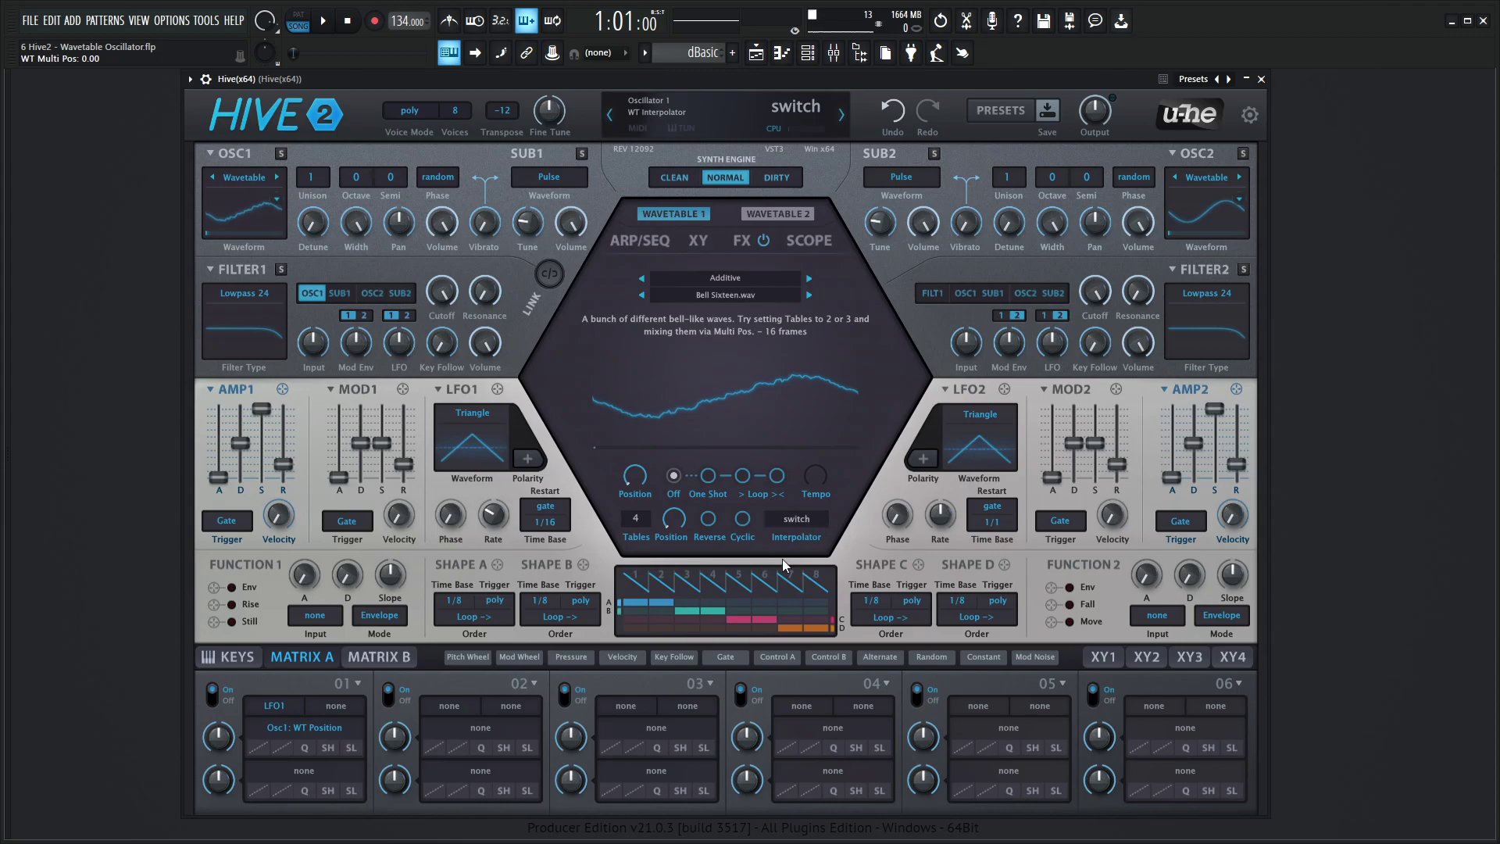
- Set Wavetable 1's number of tables to 1, keeping the switch interpolator
left_click(818, 515)
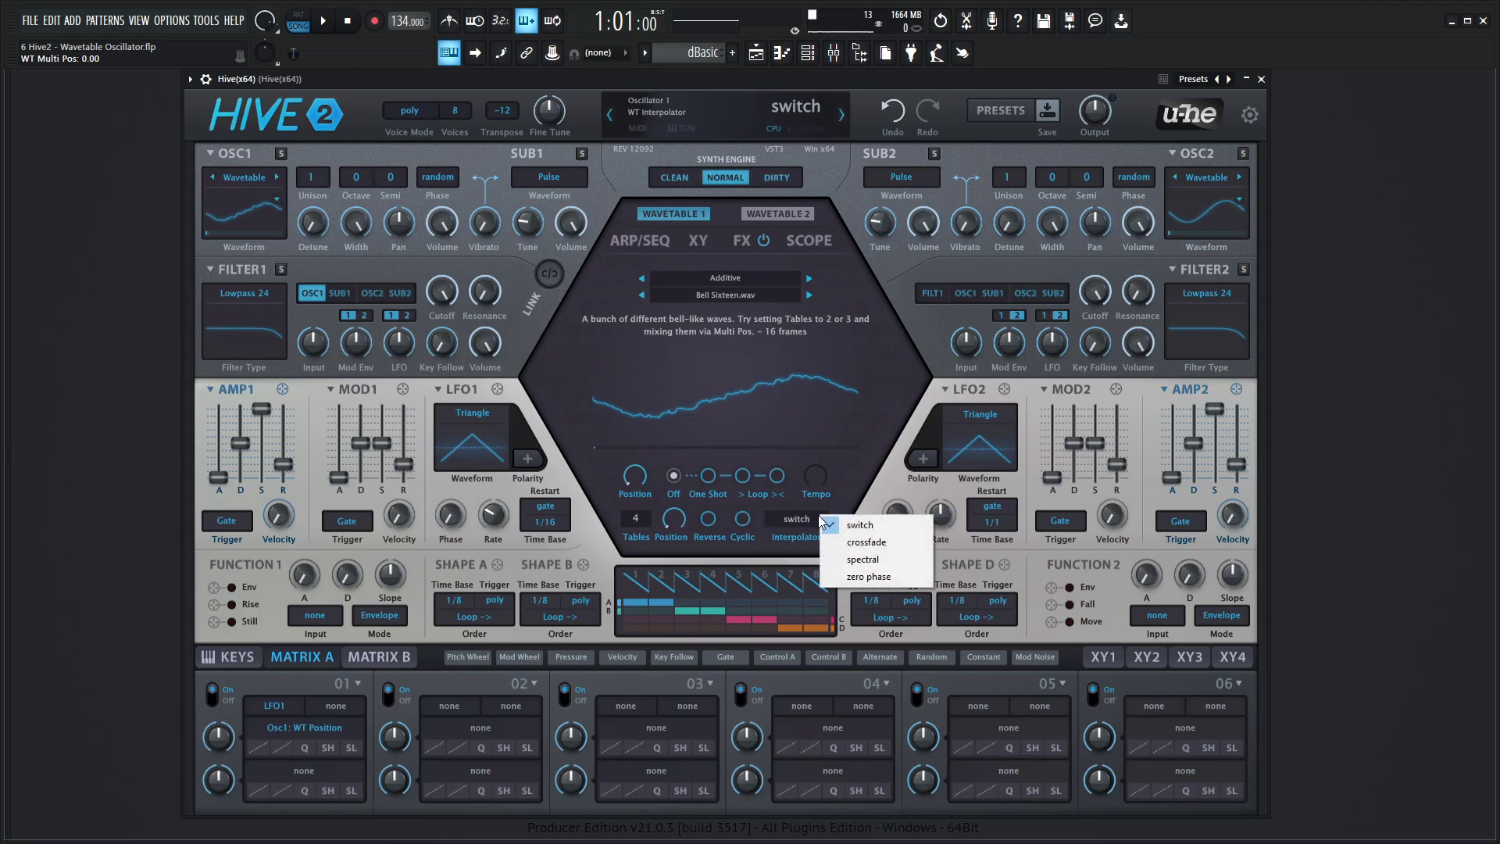
left_click(855, 473)
left_click(642, 519)
left_click(682, 532)
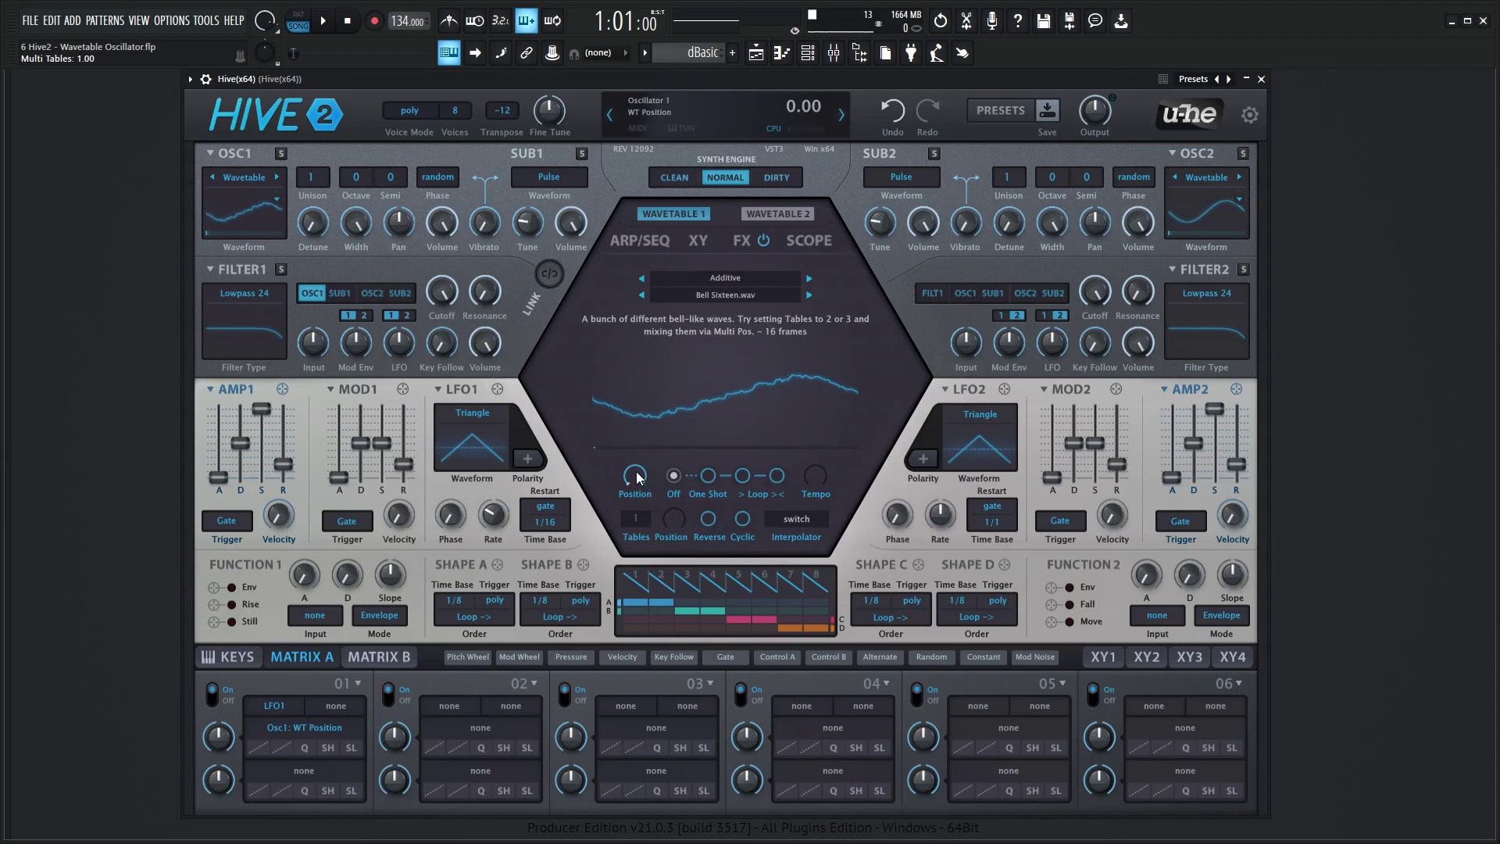
- Audition the switch interpolator with a note while sweeping the Wavetable 1 position to 32.00 and back to 0.00
key("q")
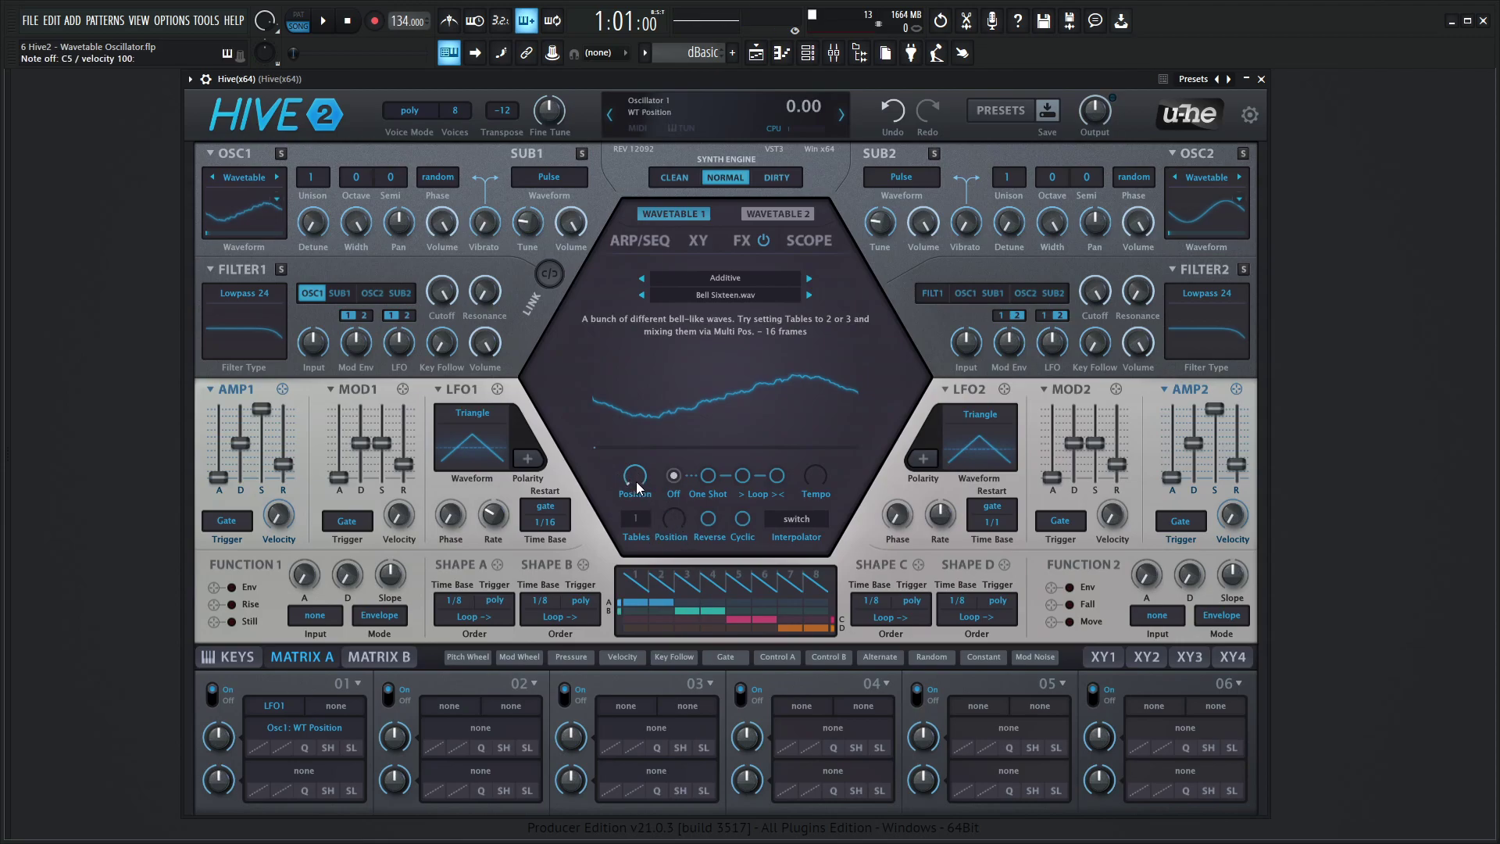
left_click_drag(637, 487, 631, 408)
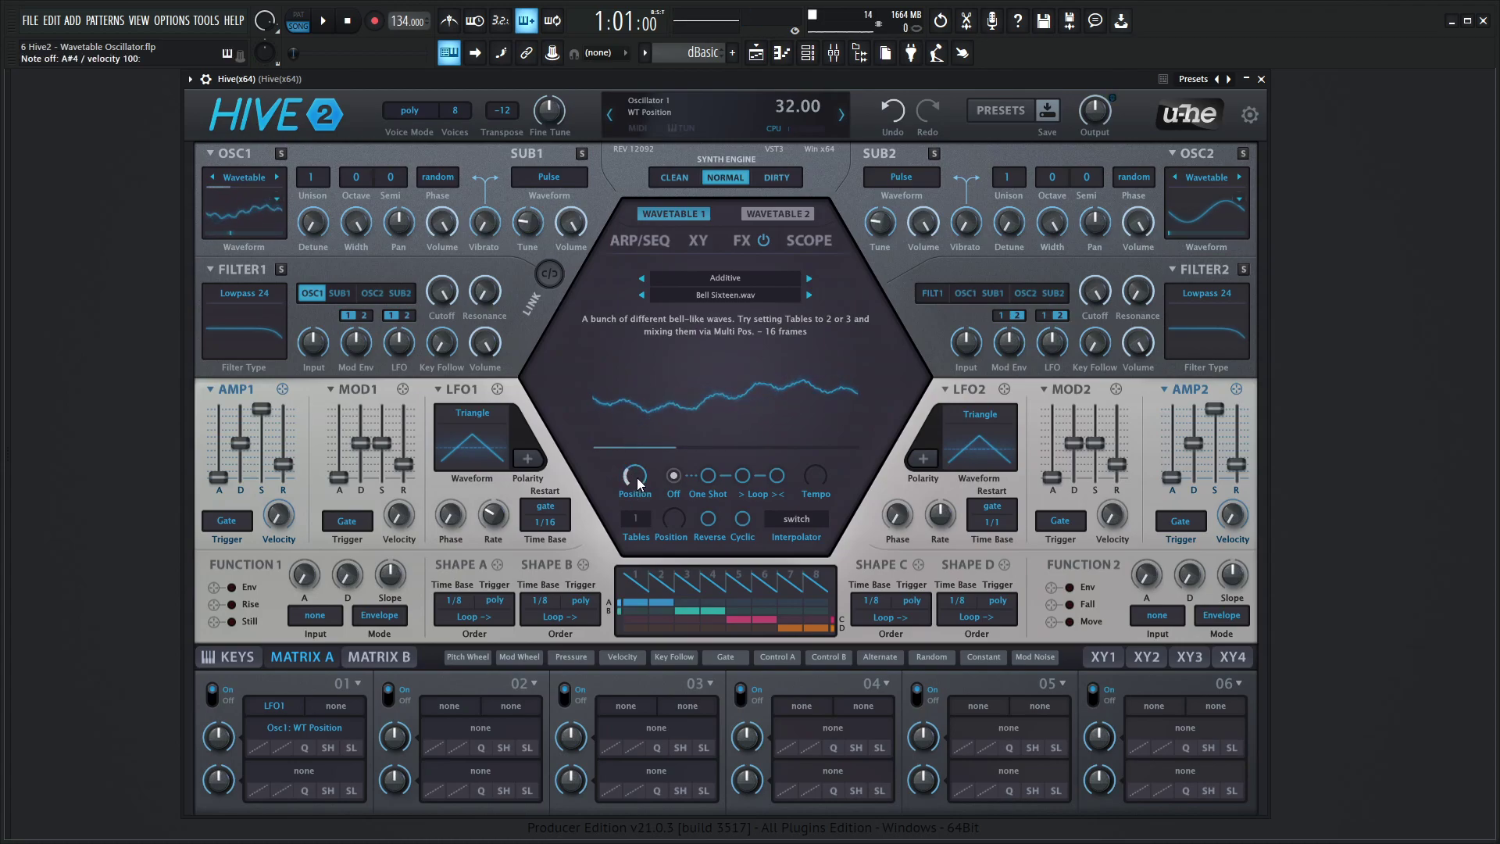
left_click_drag(638, 484, 648, 539)
- Set Wavetable 1's interpolator to crossfade and sweep the wavetable position, ending at 0.00
left_click(795, 519)
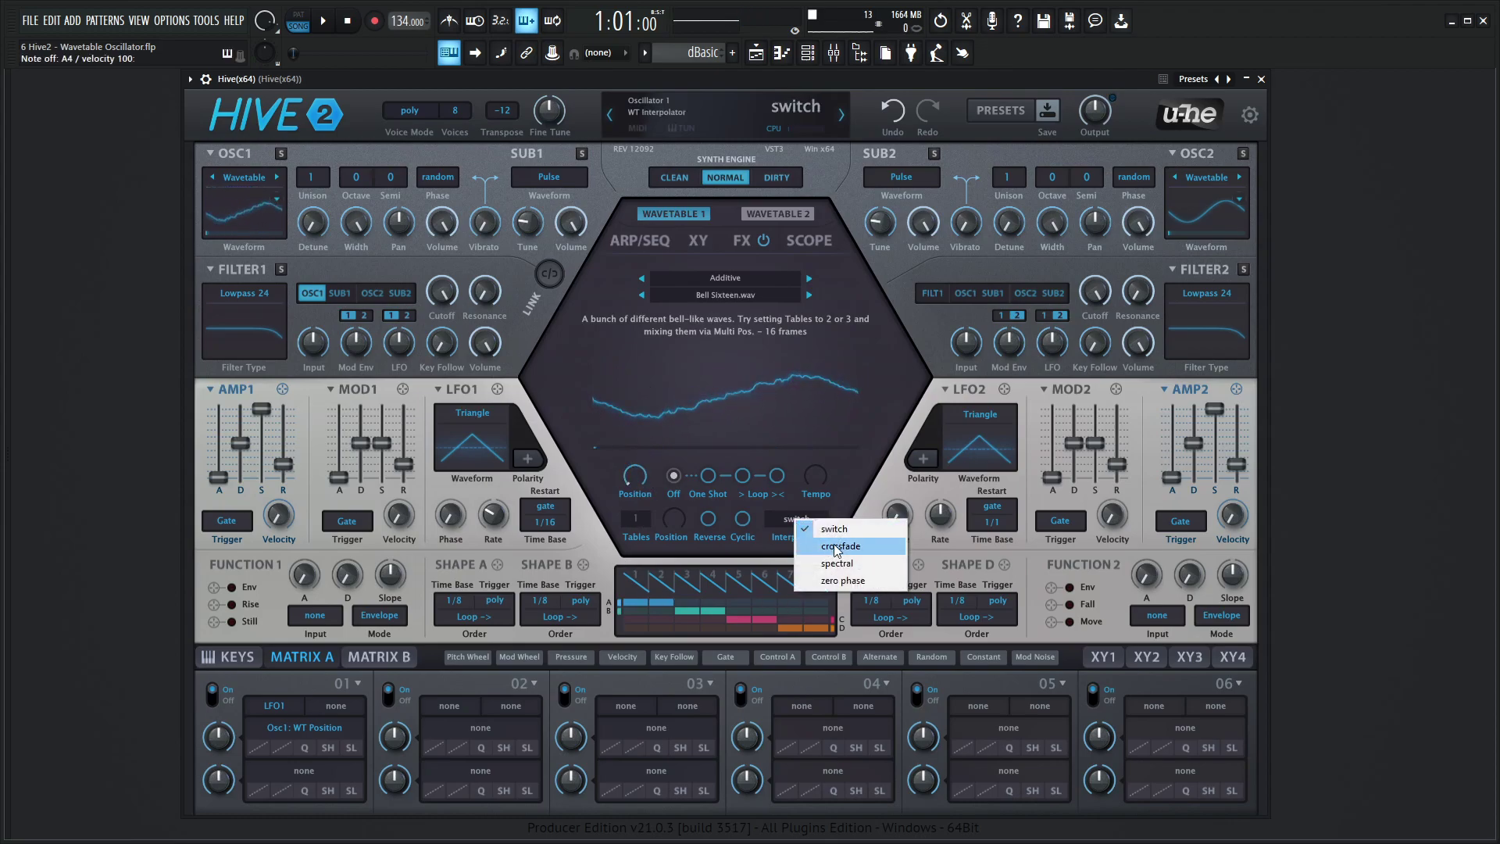
left_click(837, 547)
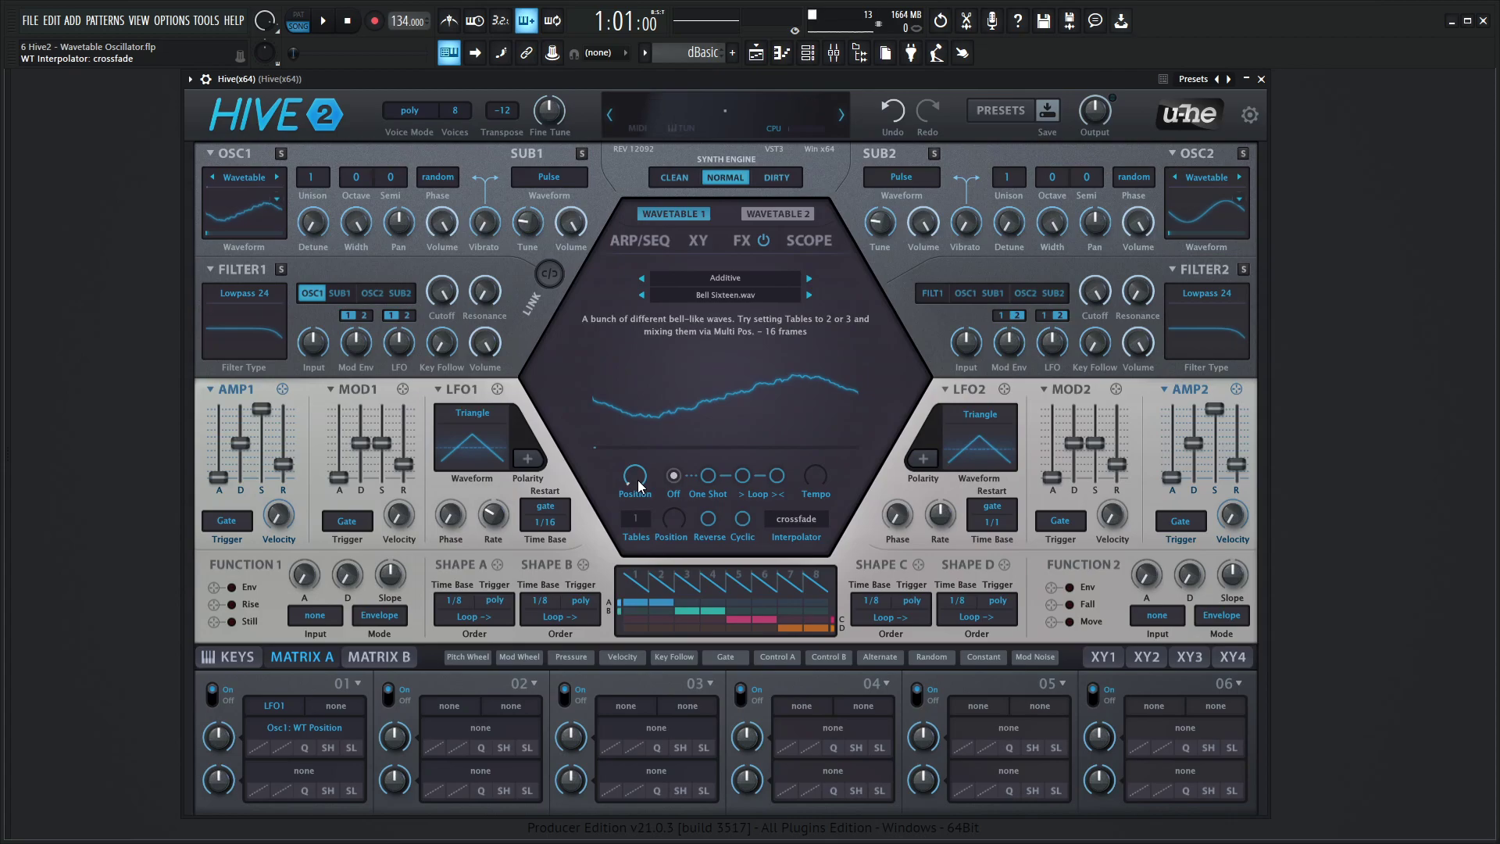
mouse_move(638, 486)
left_mouse_down()
mouse_move(654, 344)
mouse_move(636, 511)
left_mouse_up()
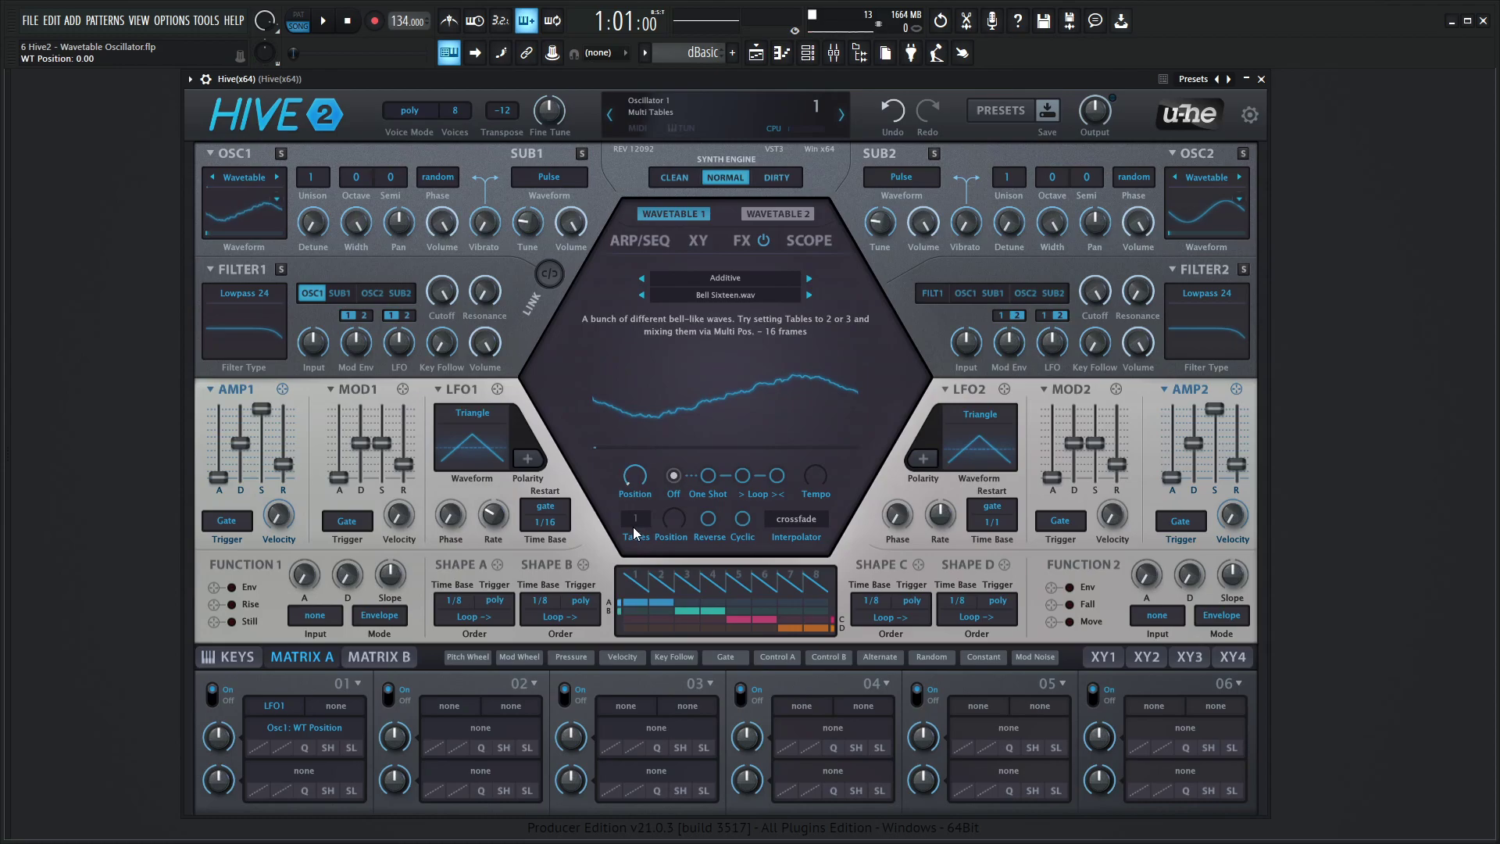
- Set Wavetable 1's interpolator to spectral and raise the wavetable position to 24.00
left_click(788, 519)
left_click(797, 564)
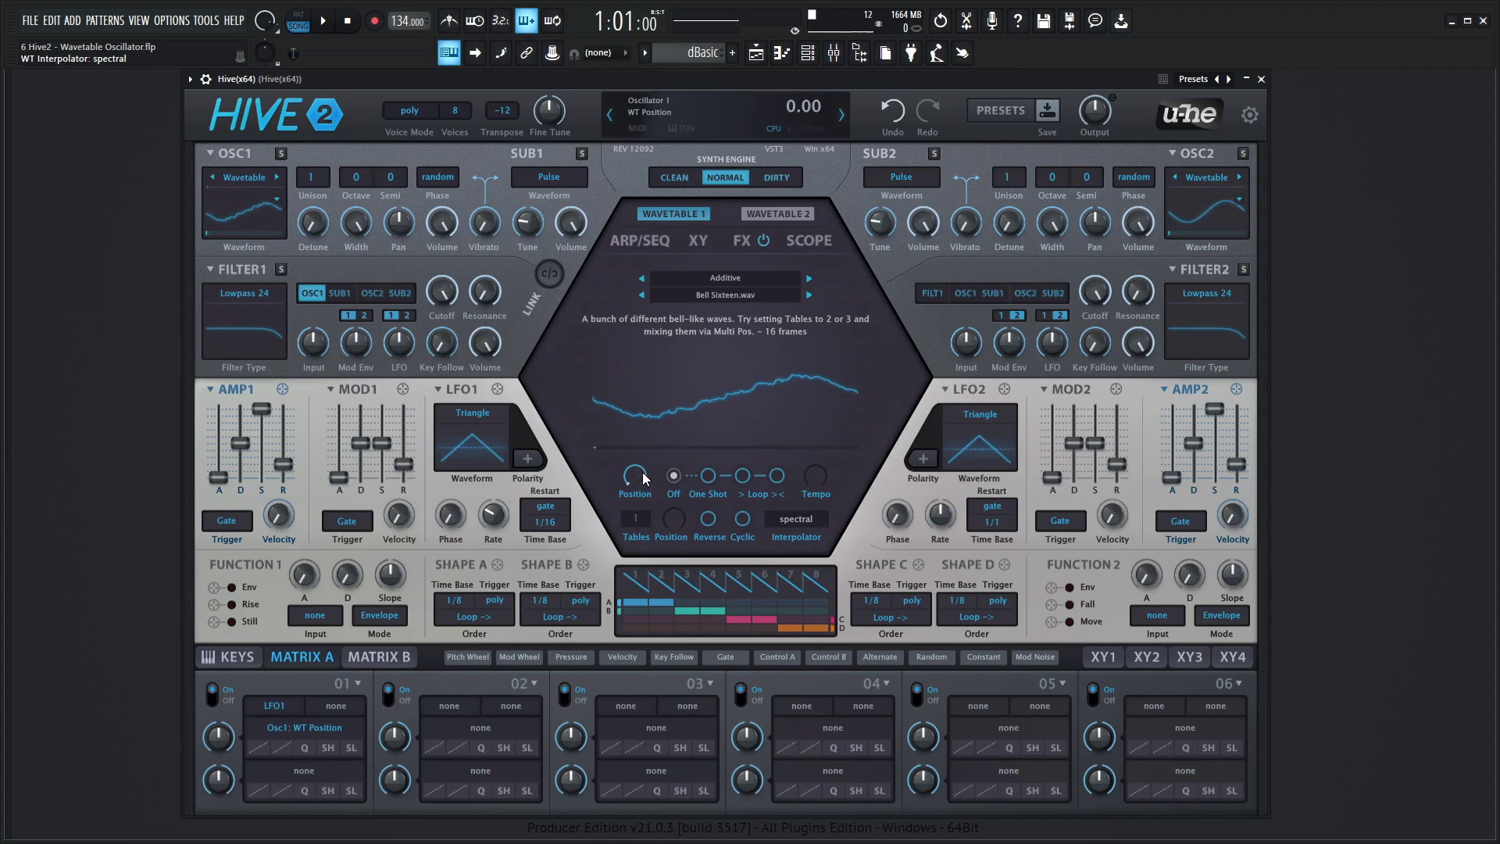
left_click_drag(644, 479, 635, 432)
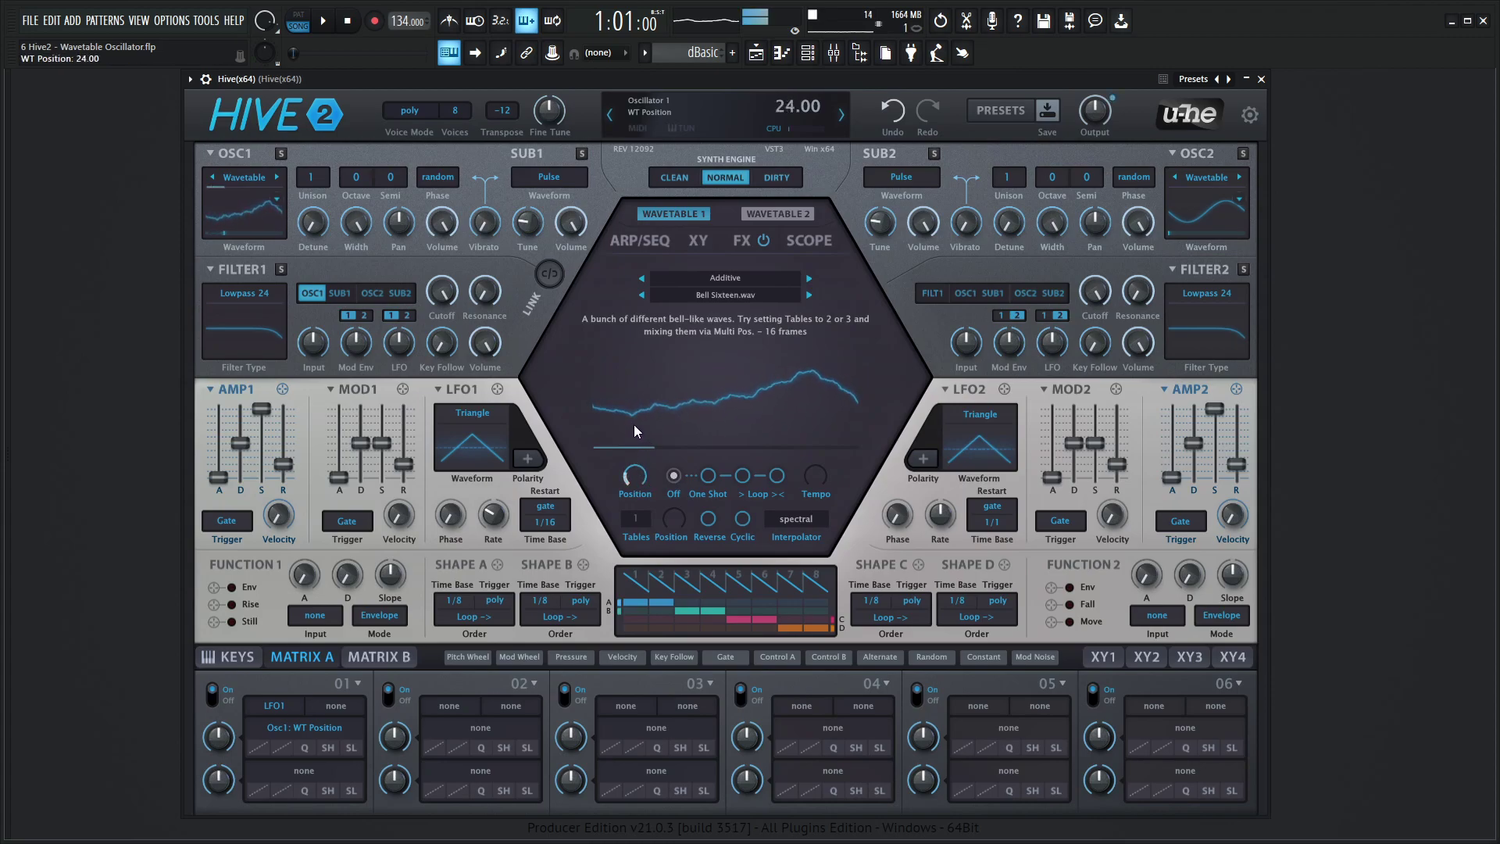
- Set Wavetable 1's auto mode to forward loop, slow its tempo to -3.50, and audition it with notes
left_click(742, 475)
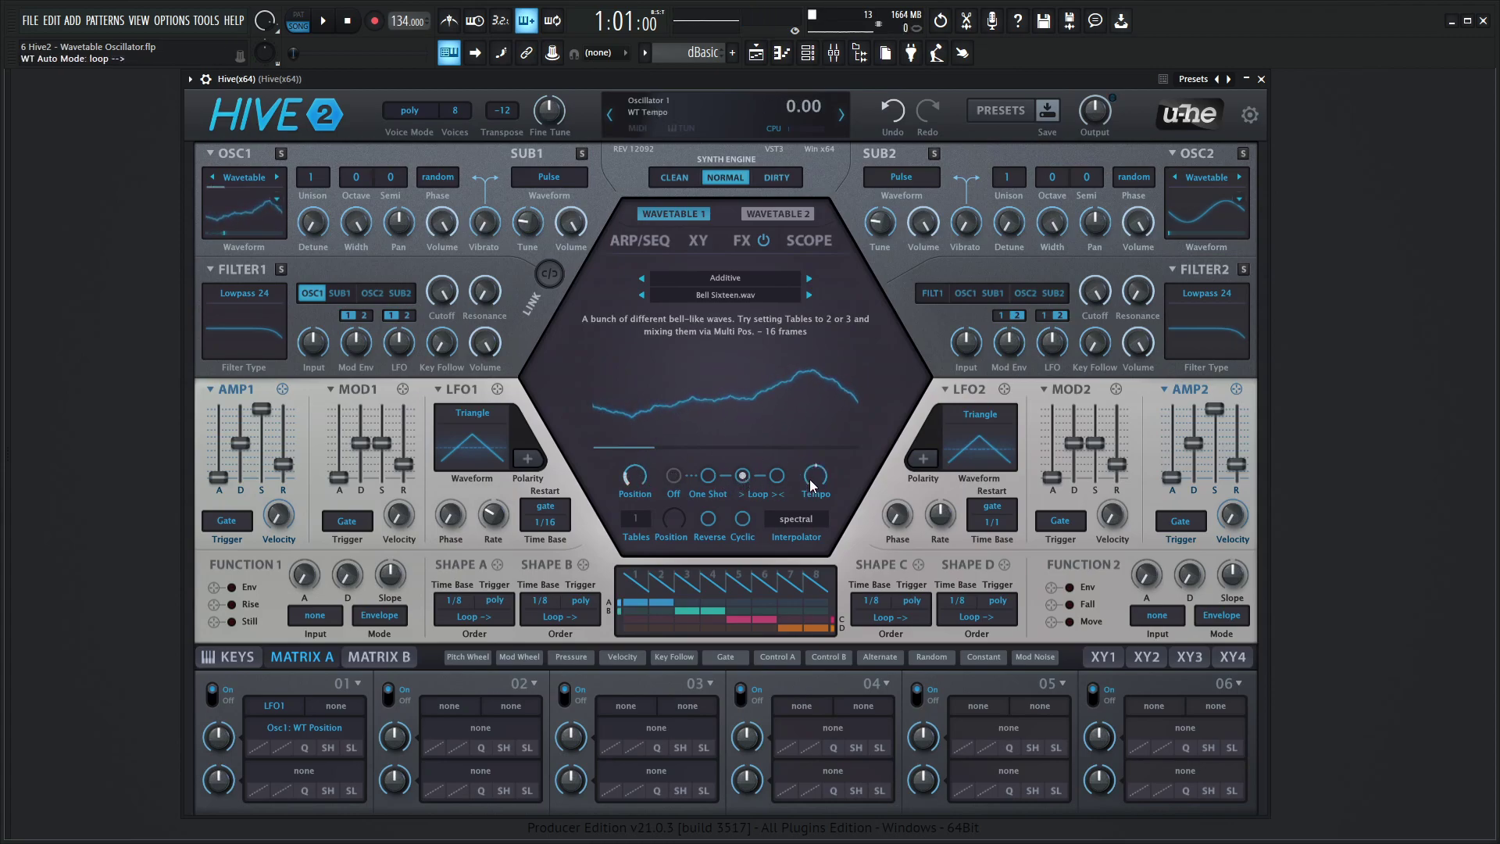
left_click_drag(810, 481, 821, 558)
left_click_drag(641, 478, 642, 480)
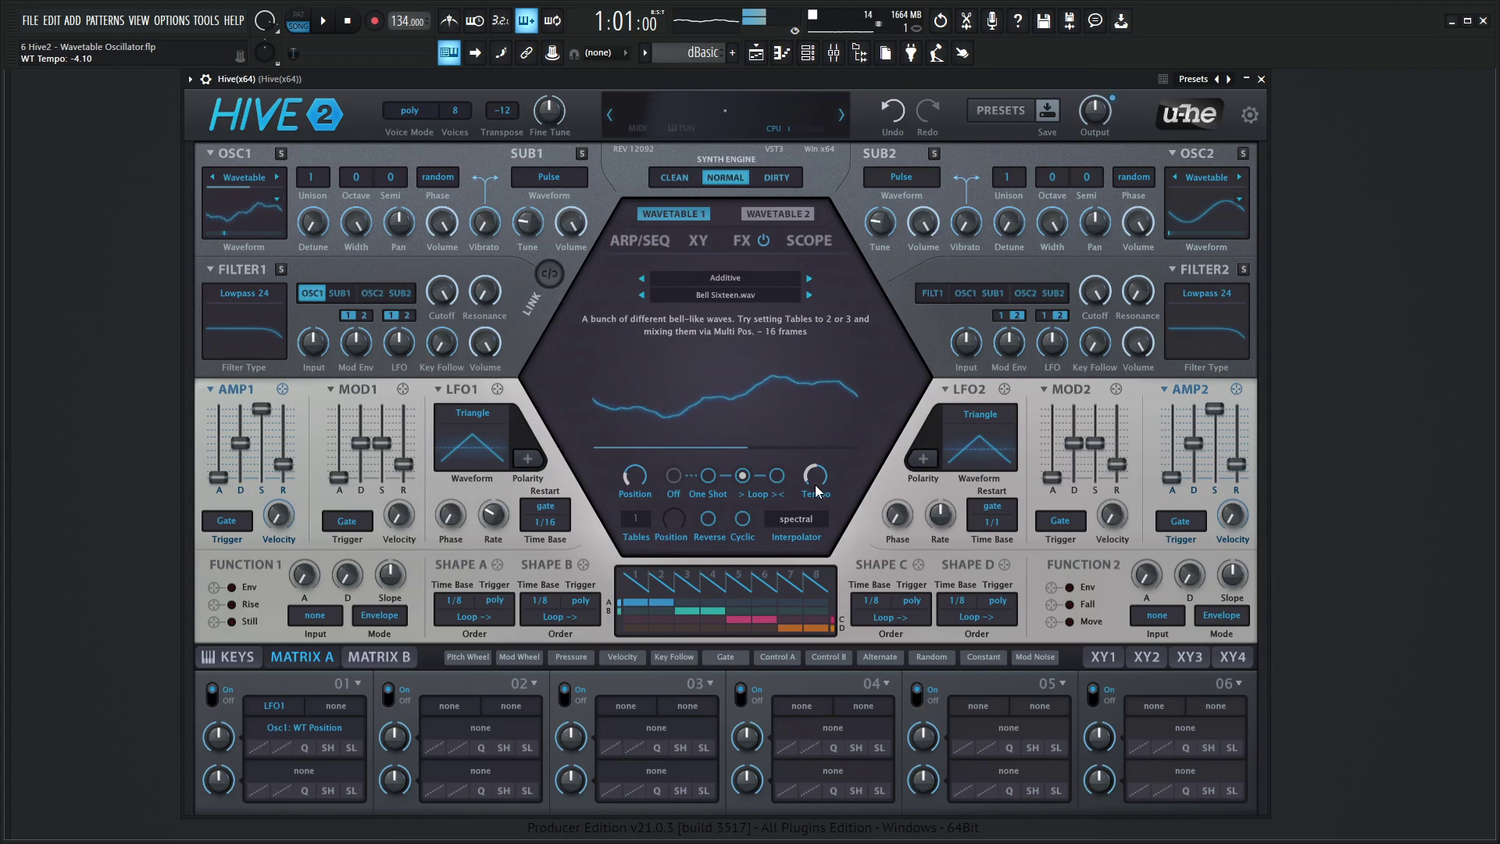
key("j")
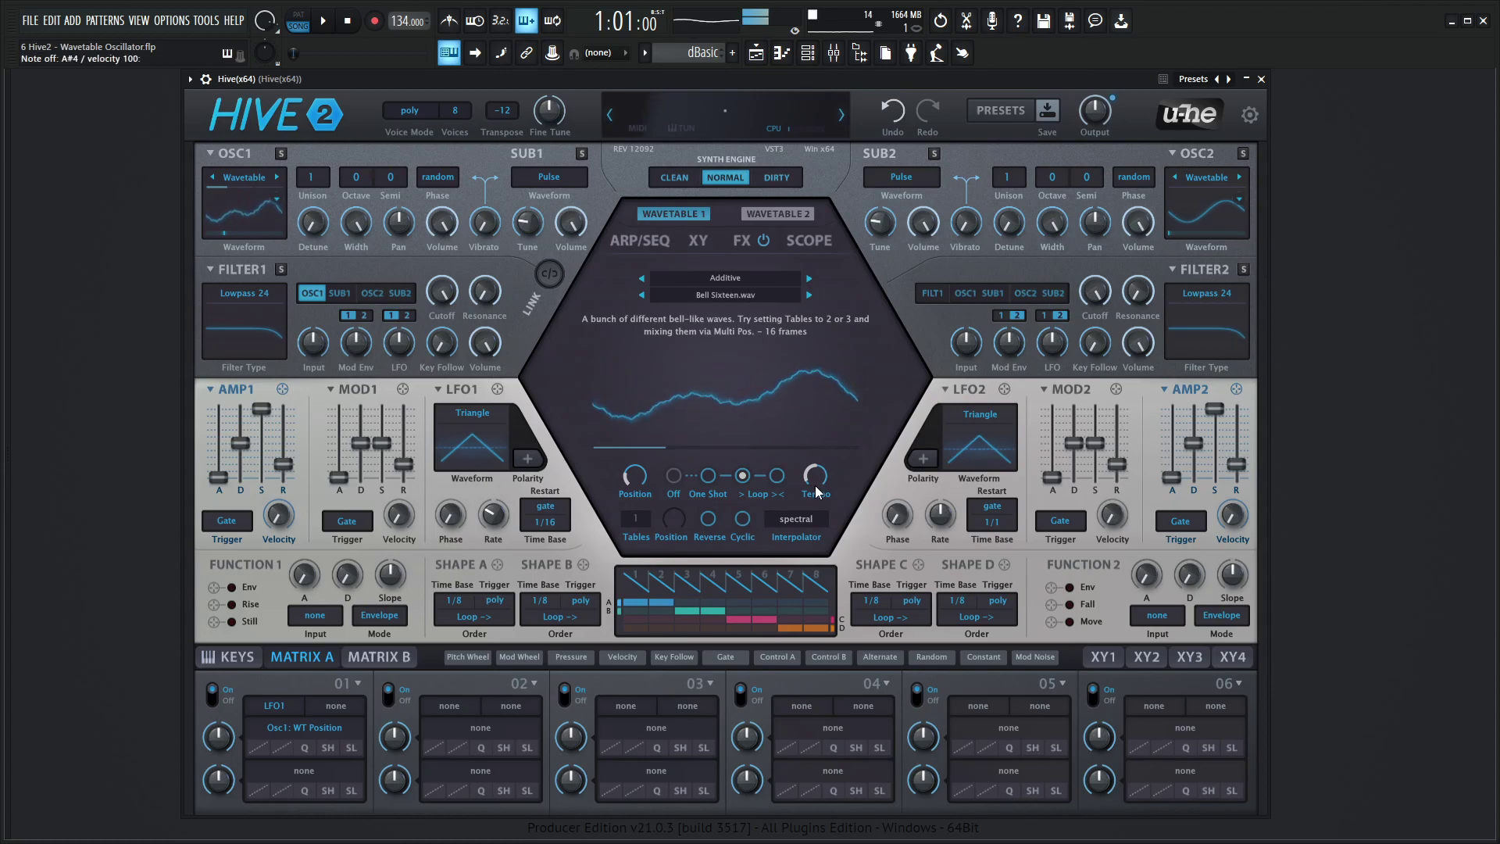
left_click_drag(815, 488, 814, 476)
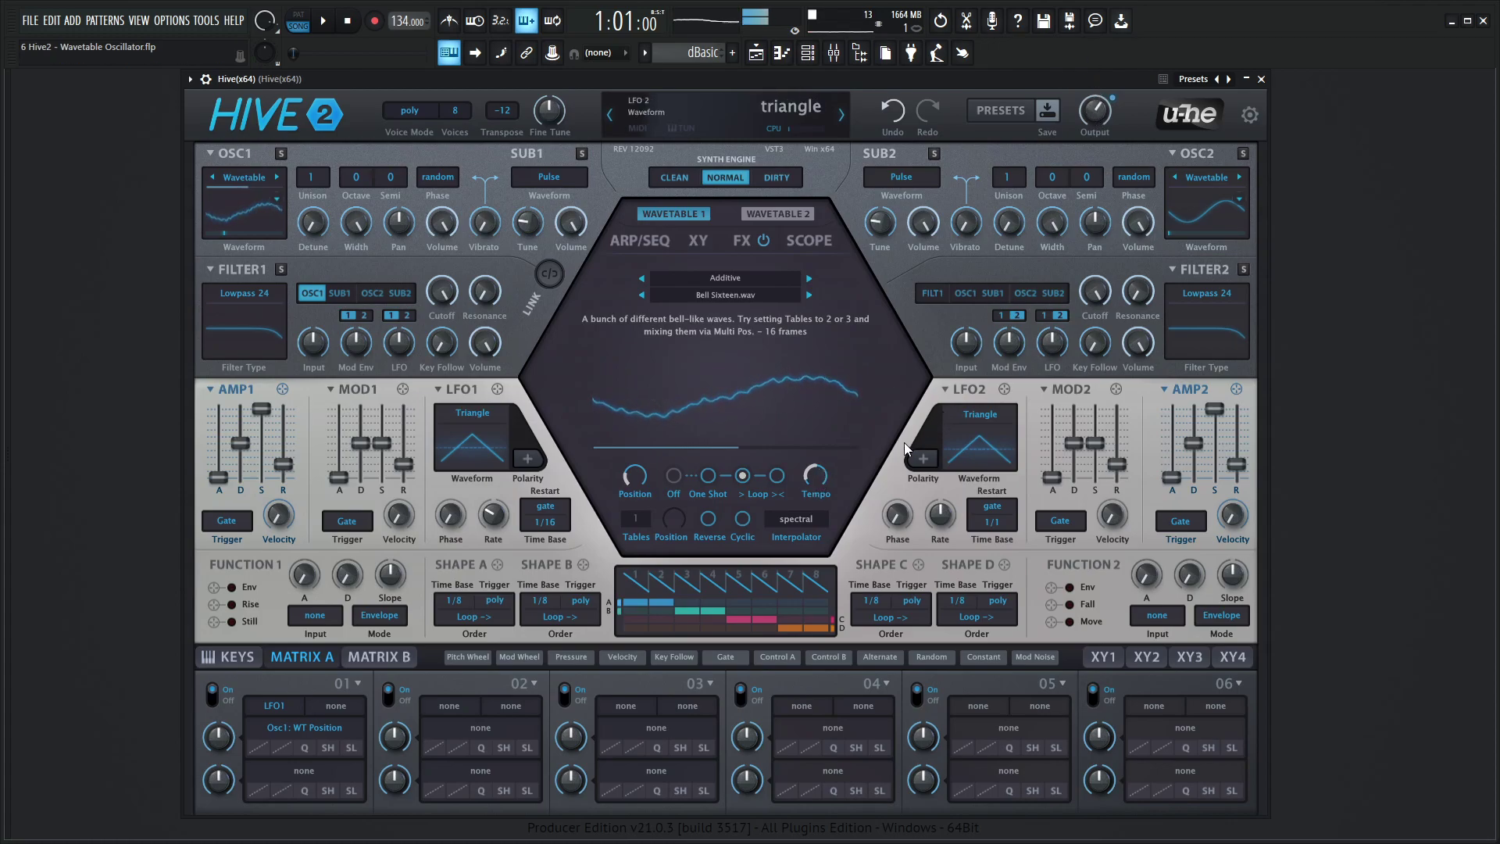
left_click_drag(814, 480, 814, 472)
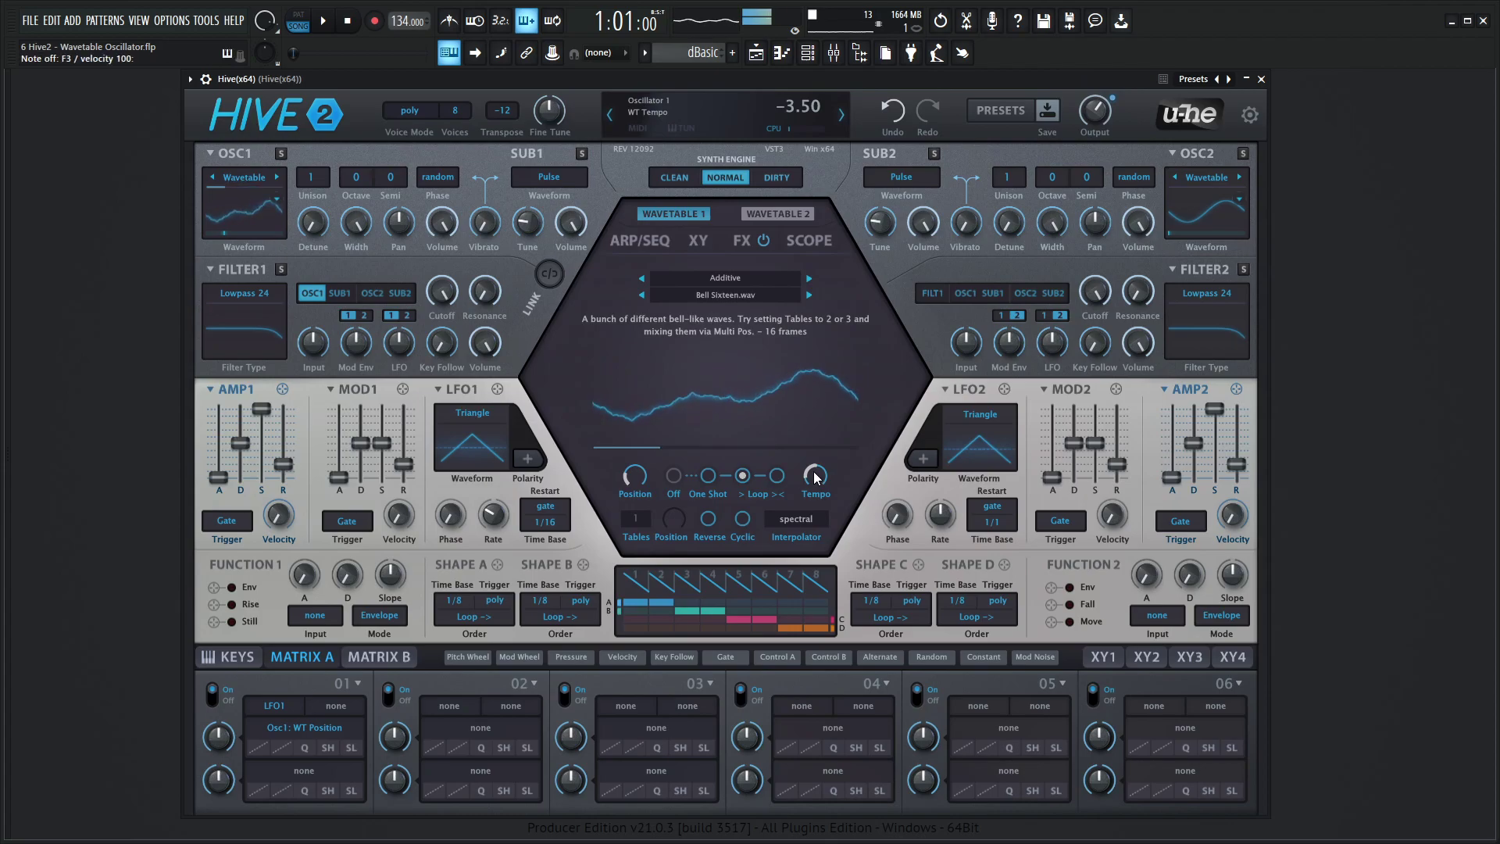
key("7")
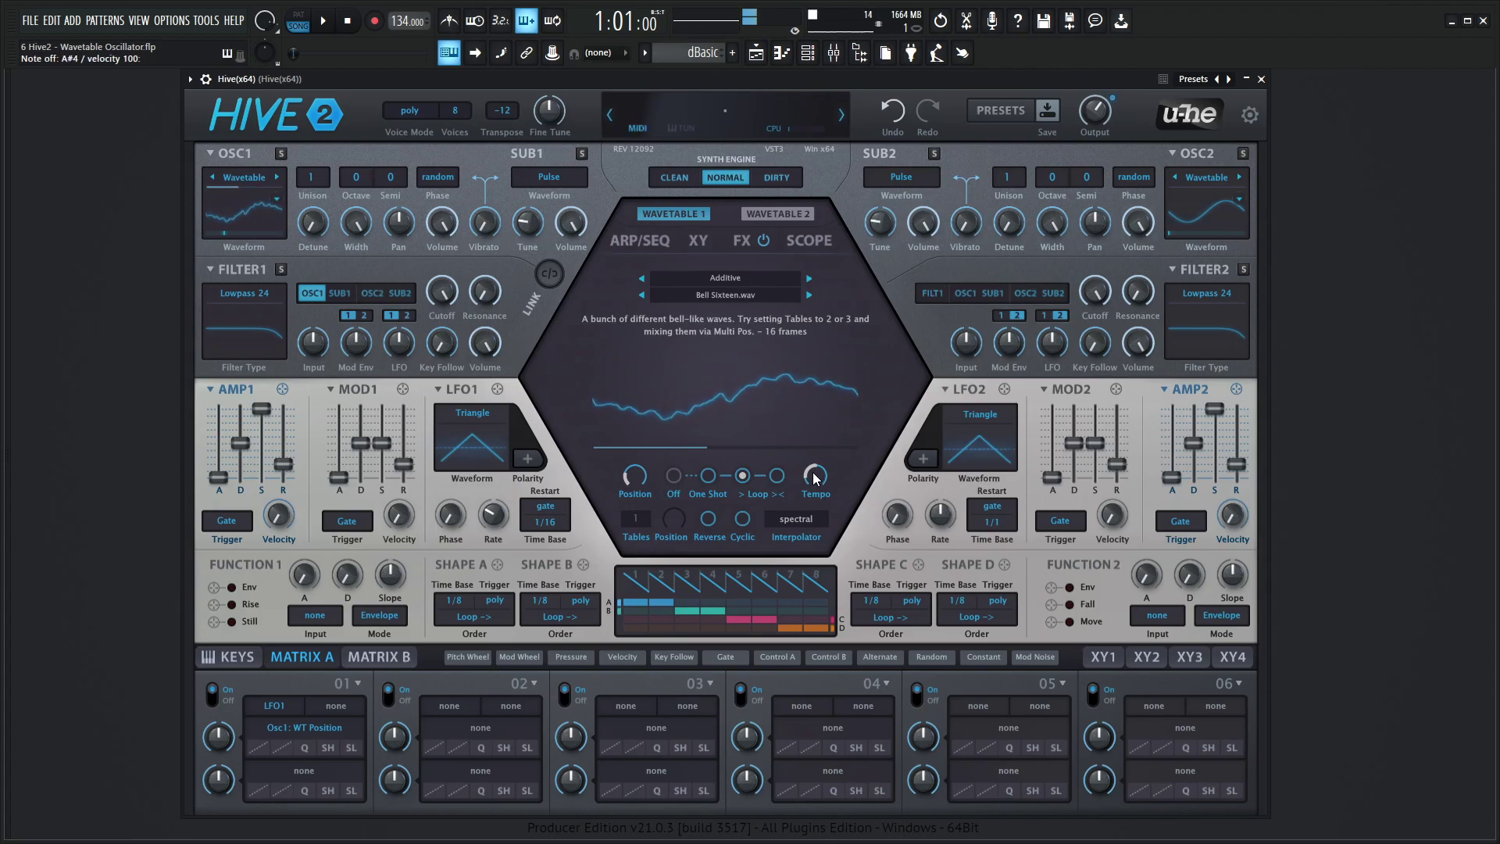
- Set Wavetable 1's interpolator to zero phase and audition it with a note
left_click(802, 524)
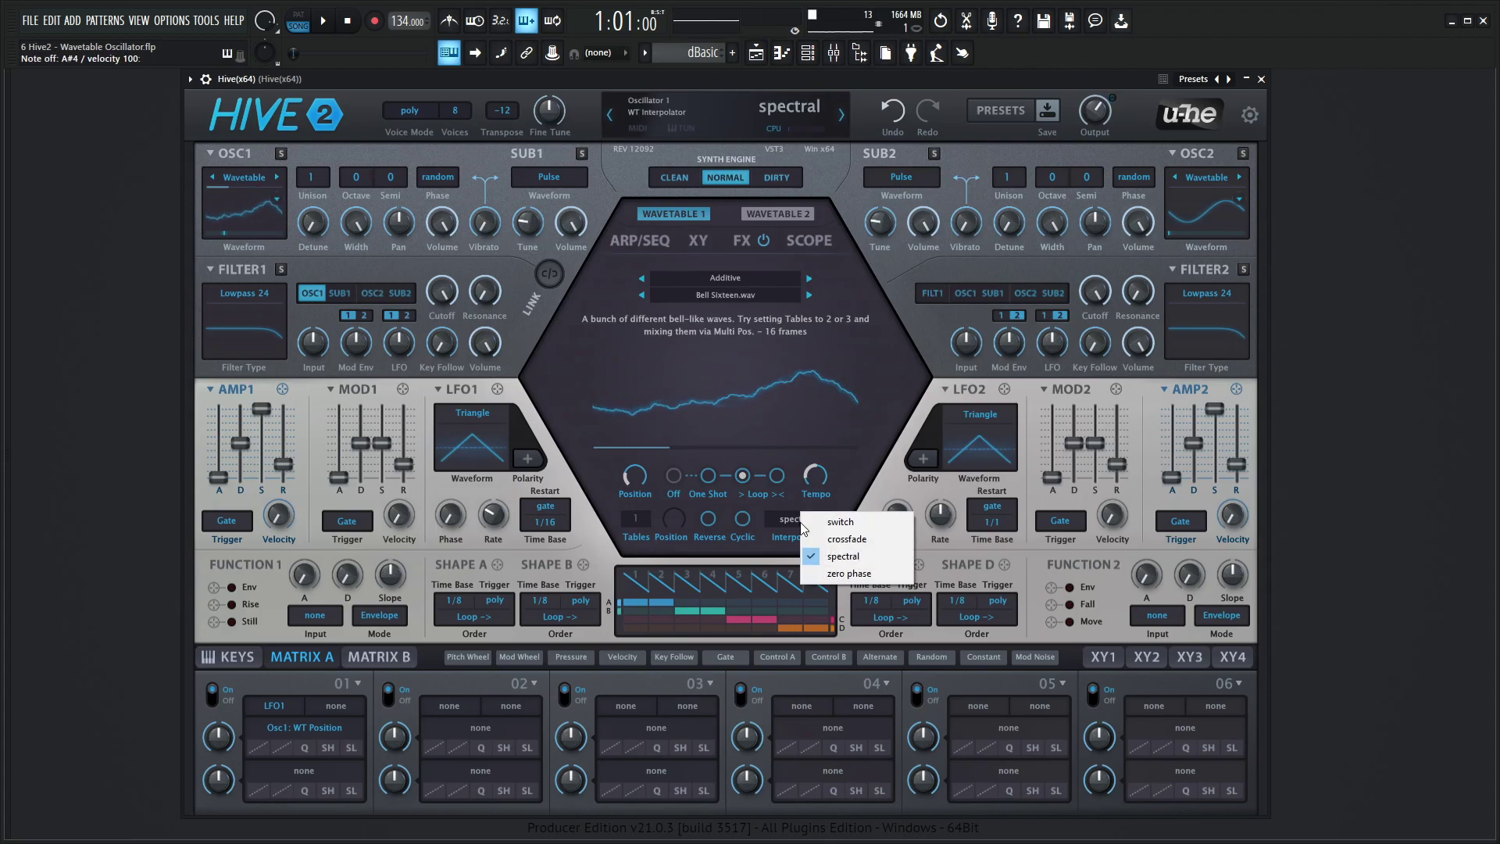
left_click(850, 573)
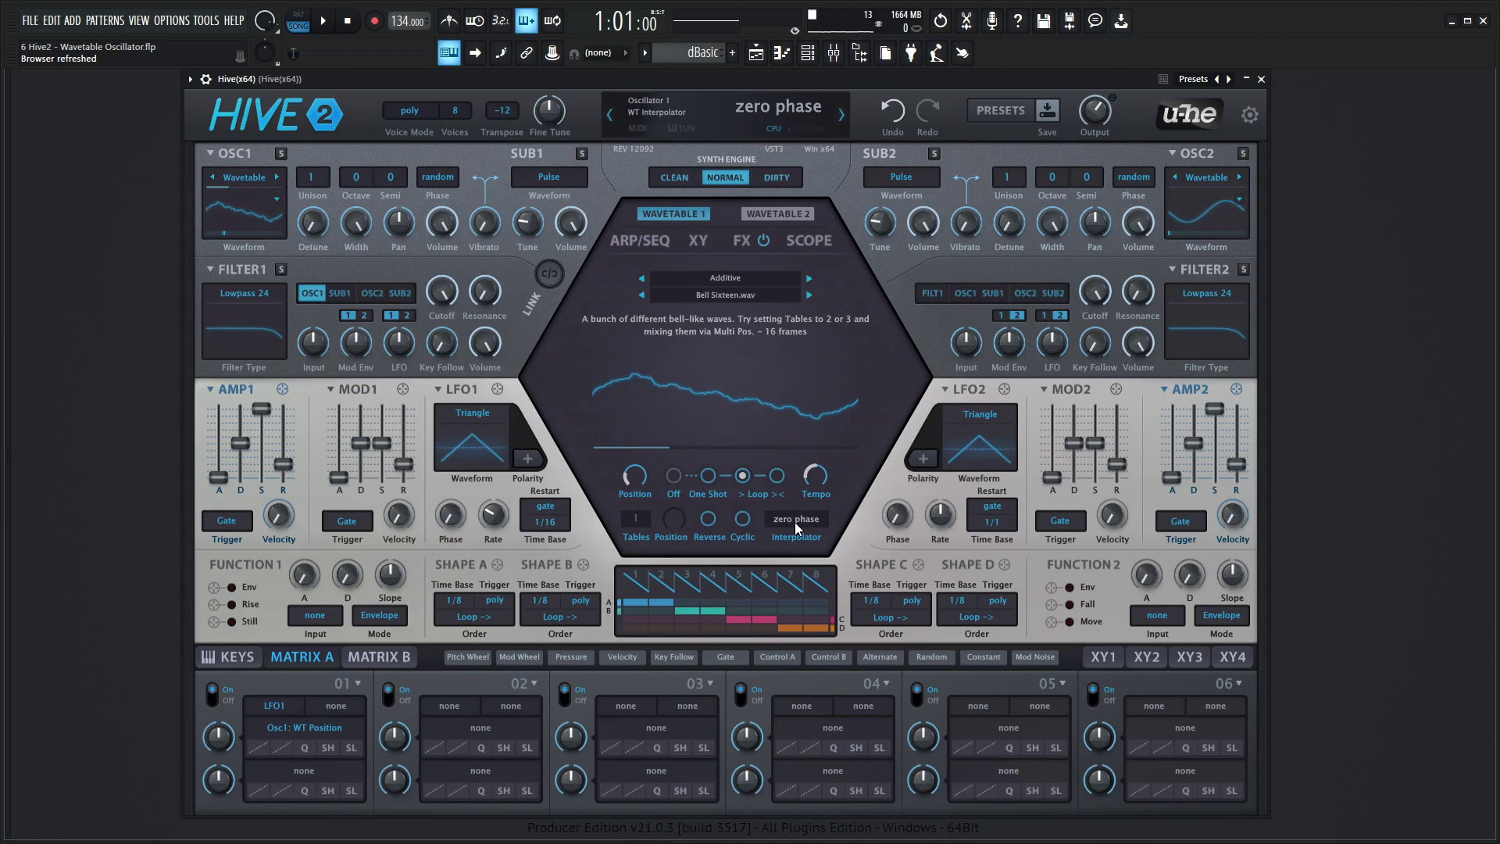
key("q")
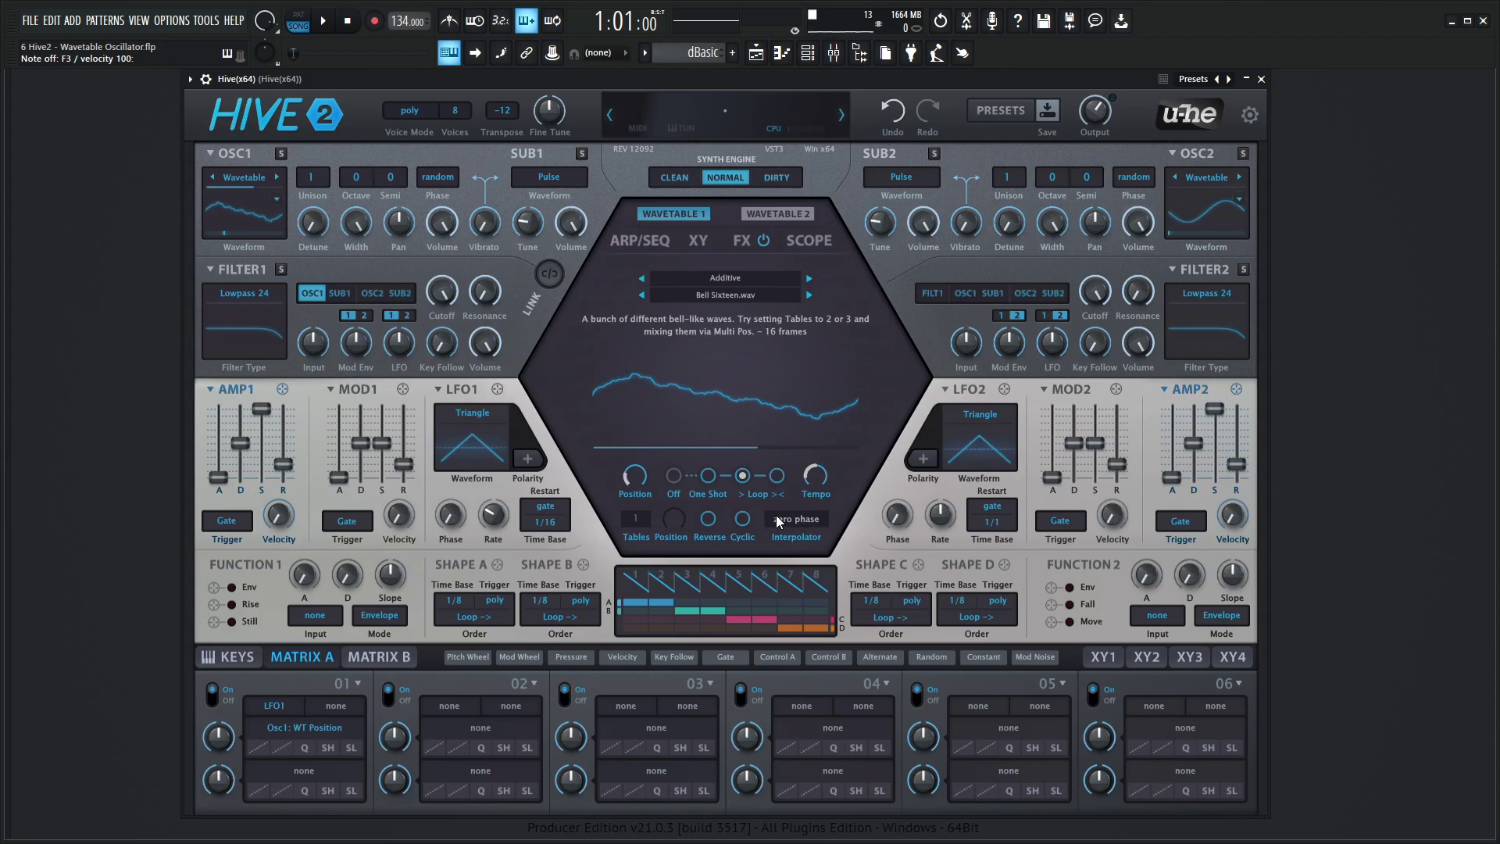
- Switch Wavetable 1's interpolator to spectral, change it to crossfade, and audition it with a note
left_click(780, 520)
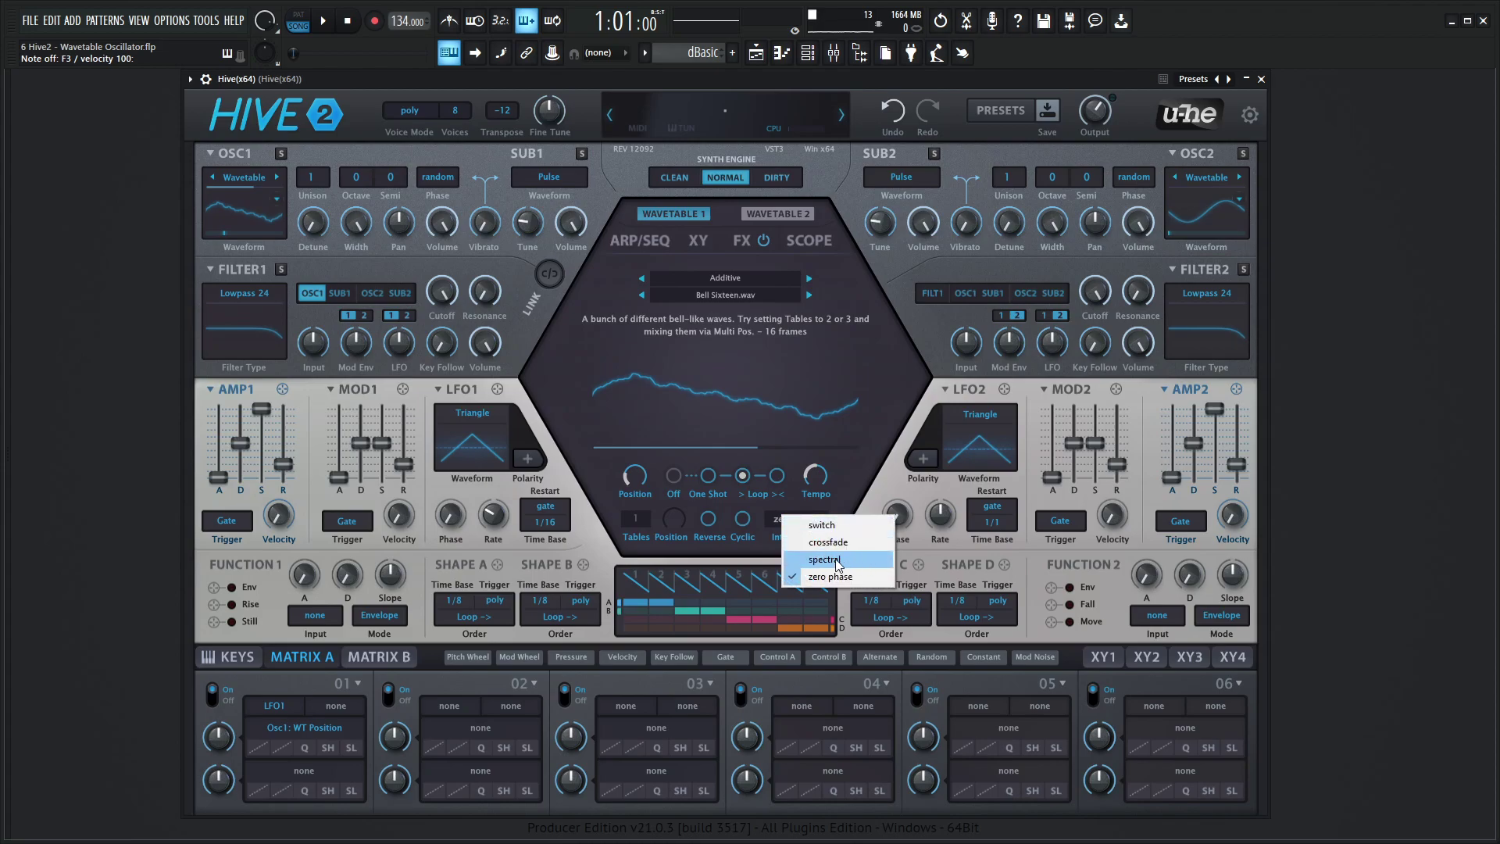
left_click(842, 560)
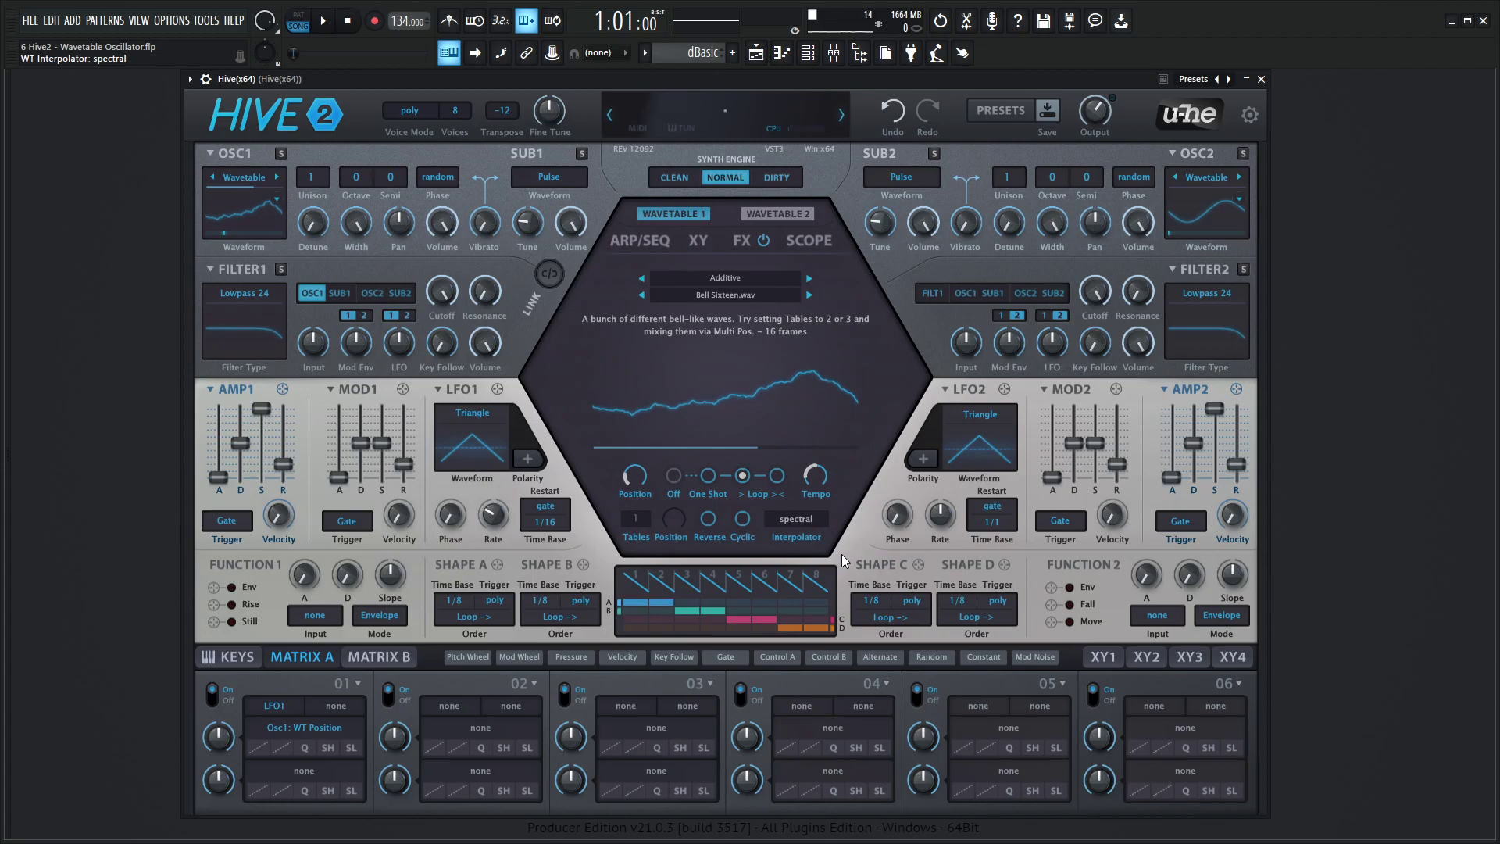
left_click(799, 519)
left_click(840, 547)
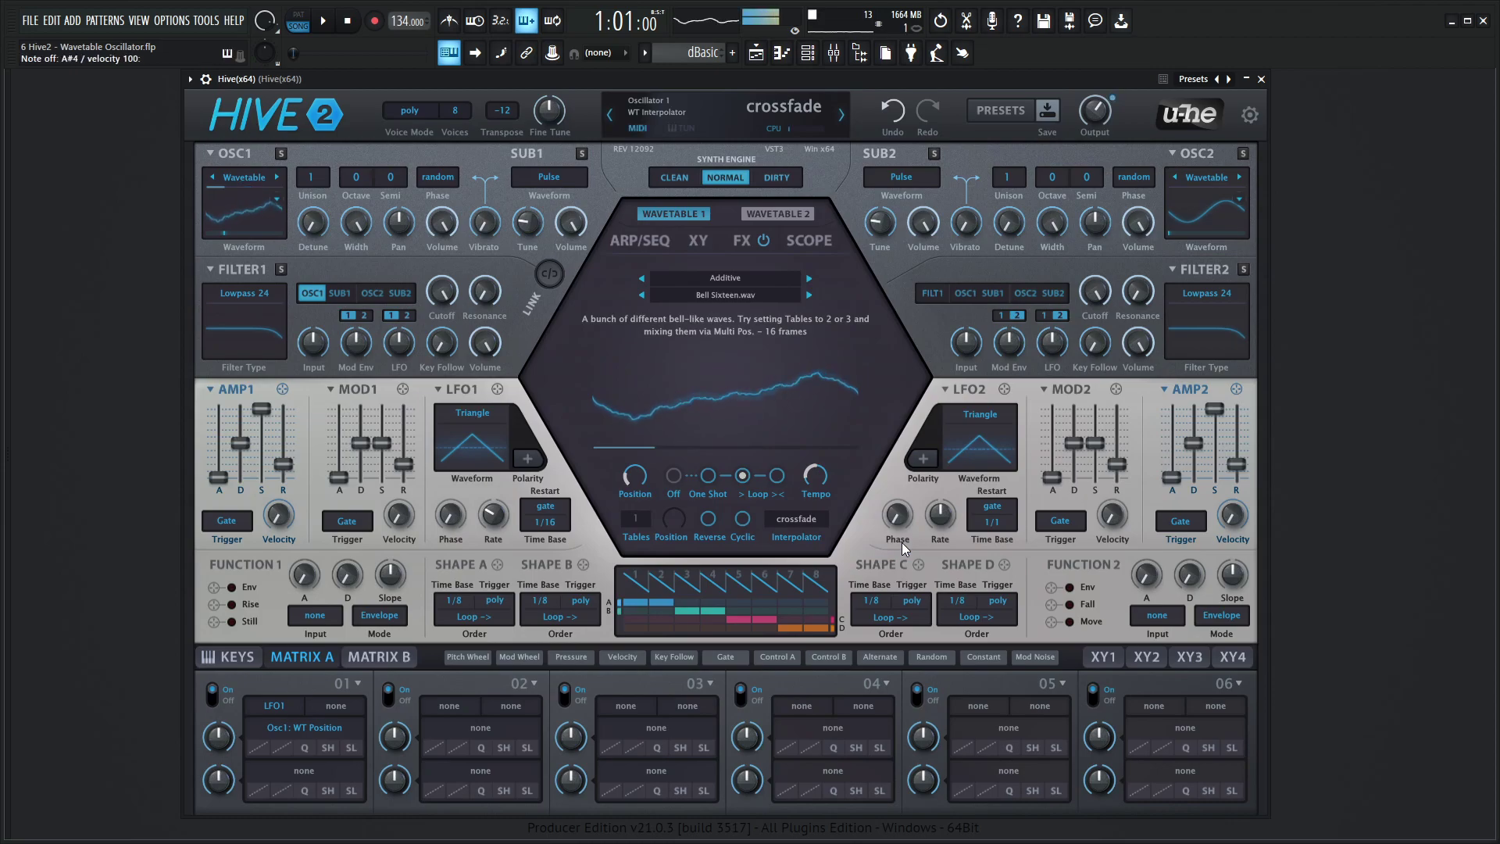
key("v")
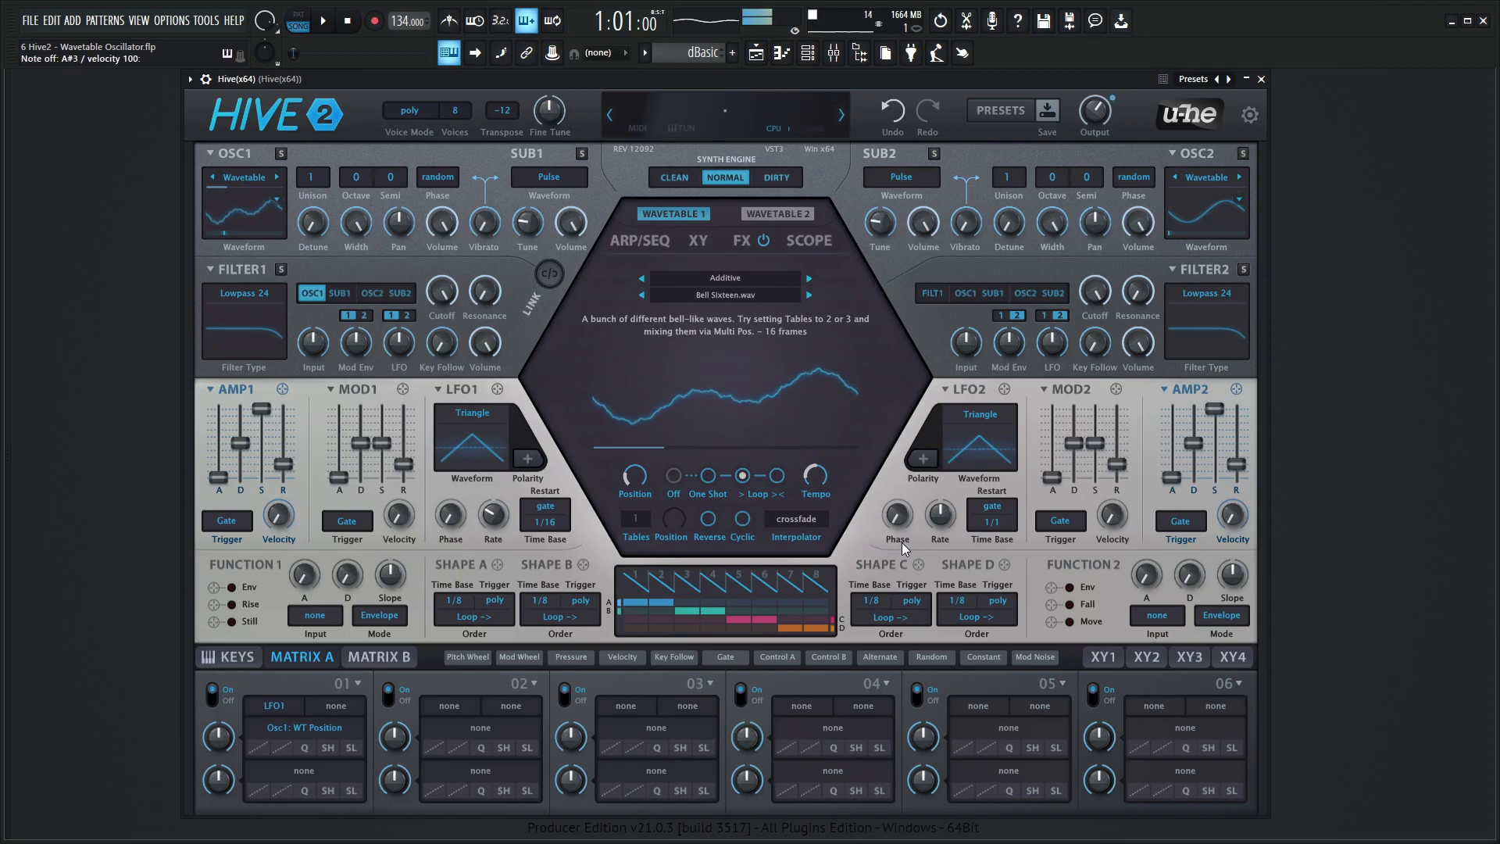
- Alternate Wavetable 1's interpolator between spectral and crossfade to compare them, ending on spectral
scroll(819, 522, "down", 1)
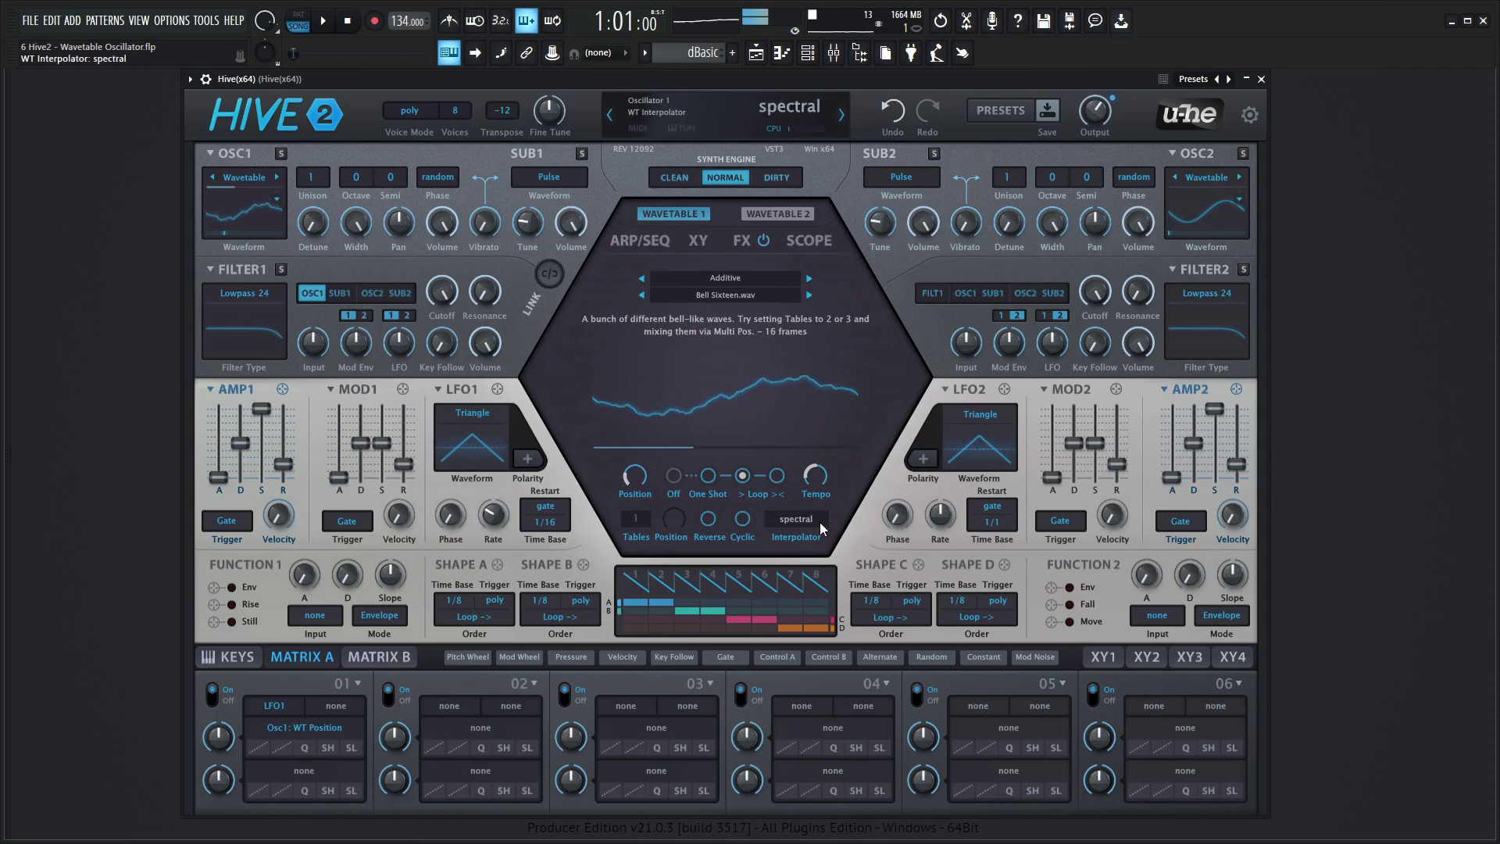
scroll(820, 523, "up", 1)
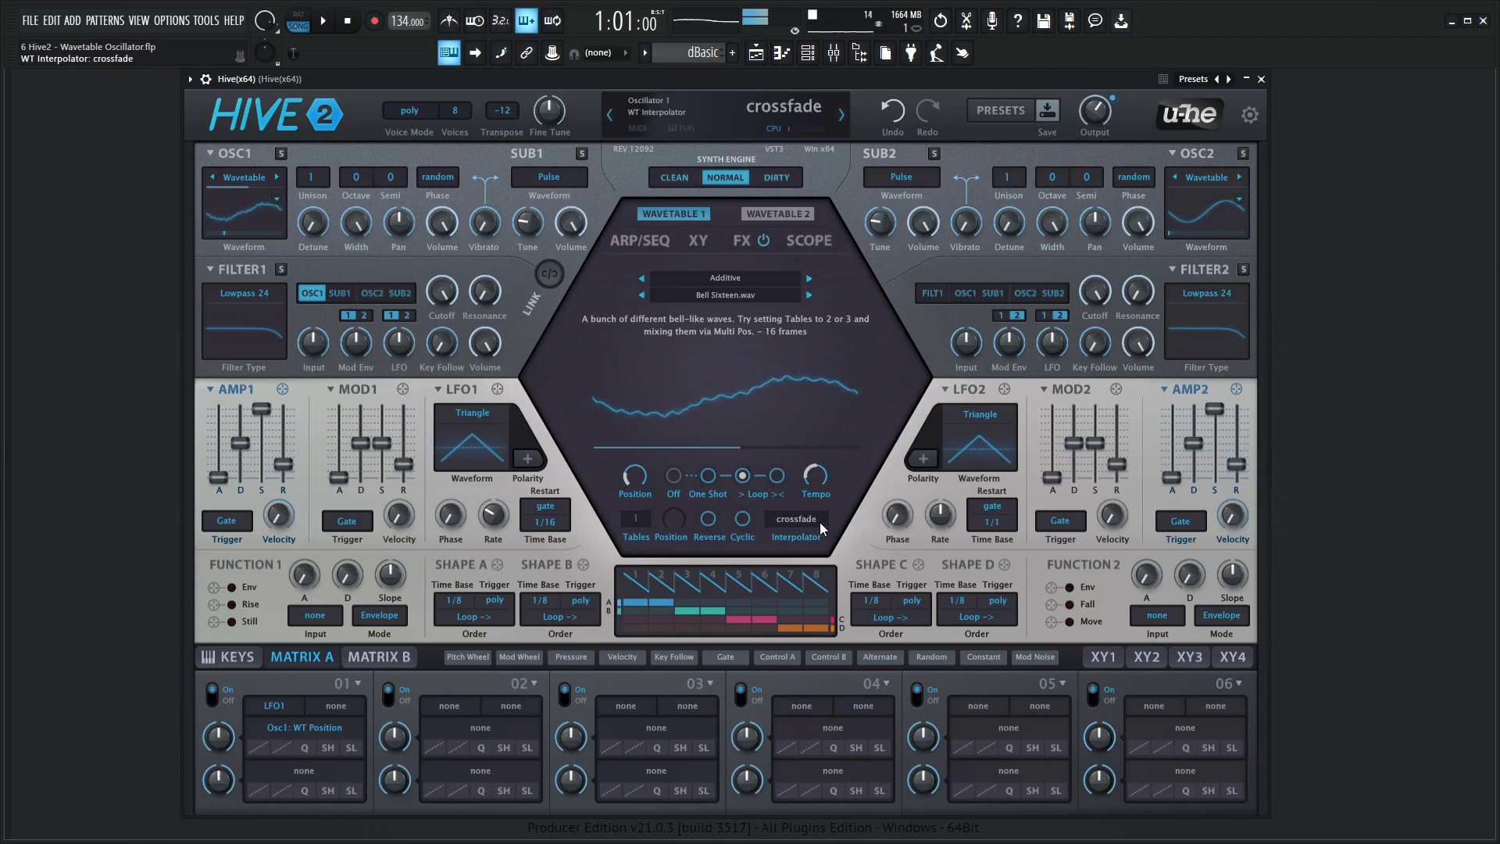
scroll(819, 523, "down", 1)
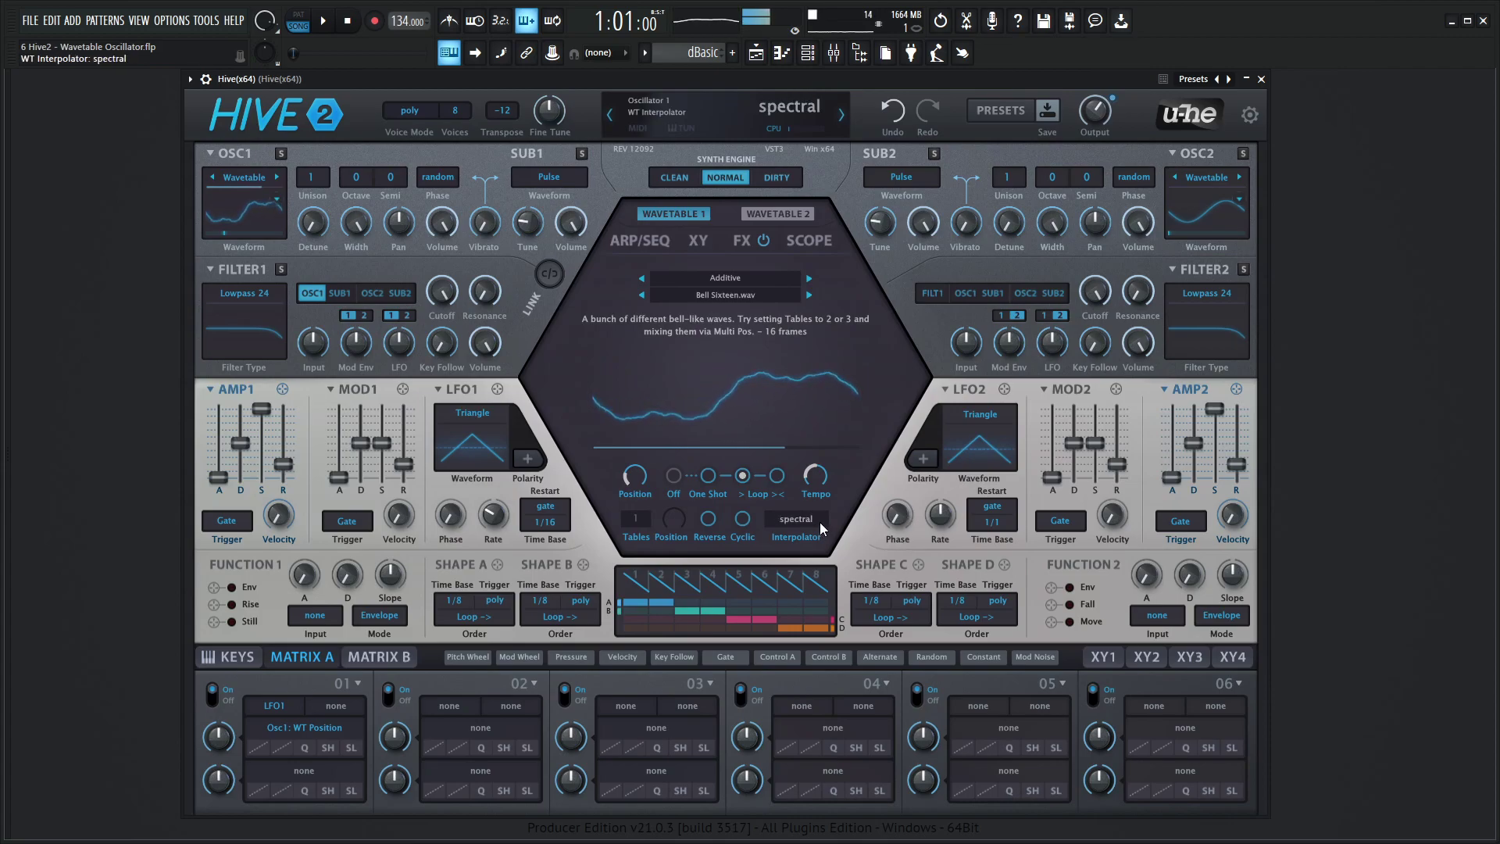